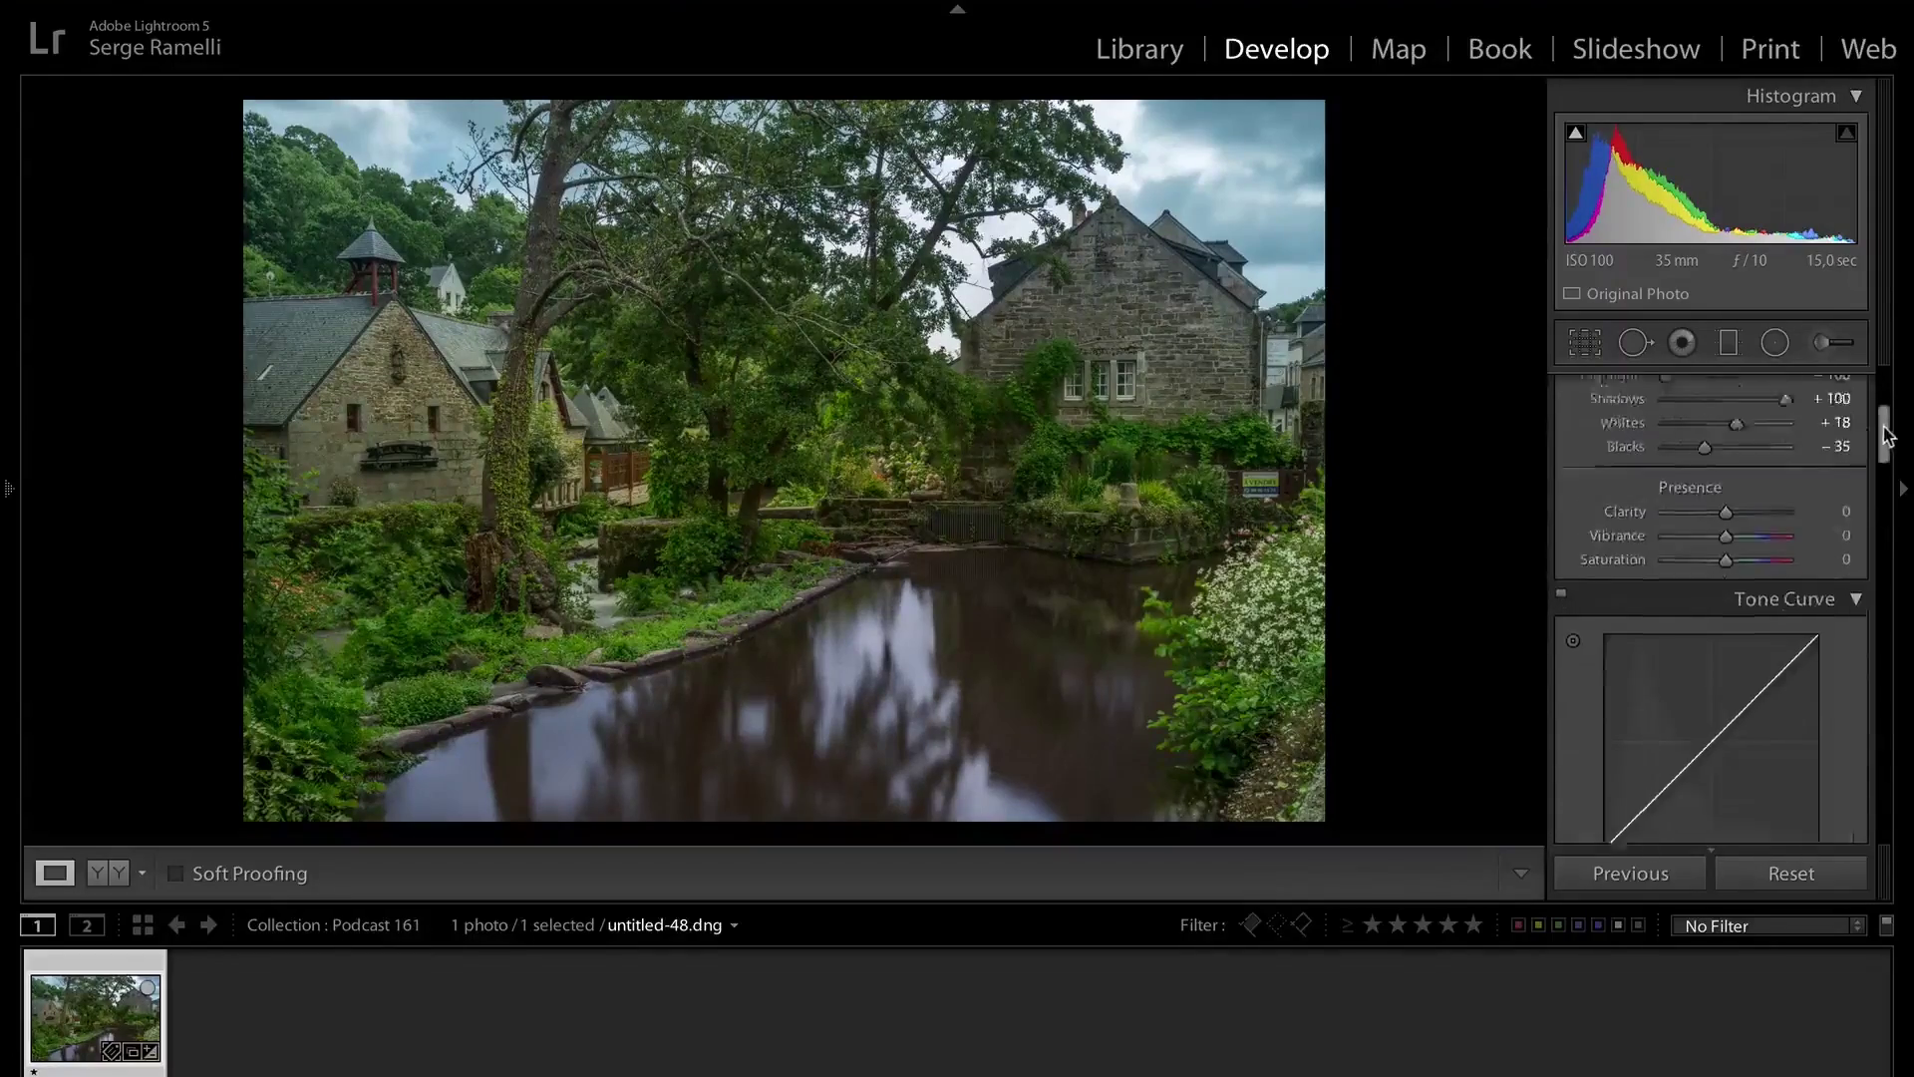
Switch from Lightroom's Develop view to the photoserge.com homepage in Chrome
{"action": "left_click_drag", "start_coordinate": [1885, 426], "coordinate": [1880, 381]}
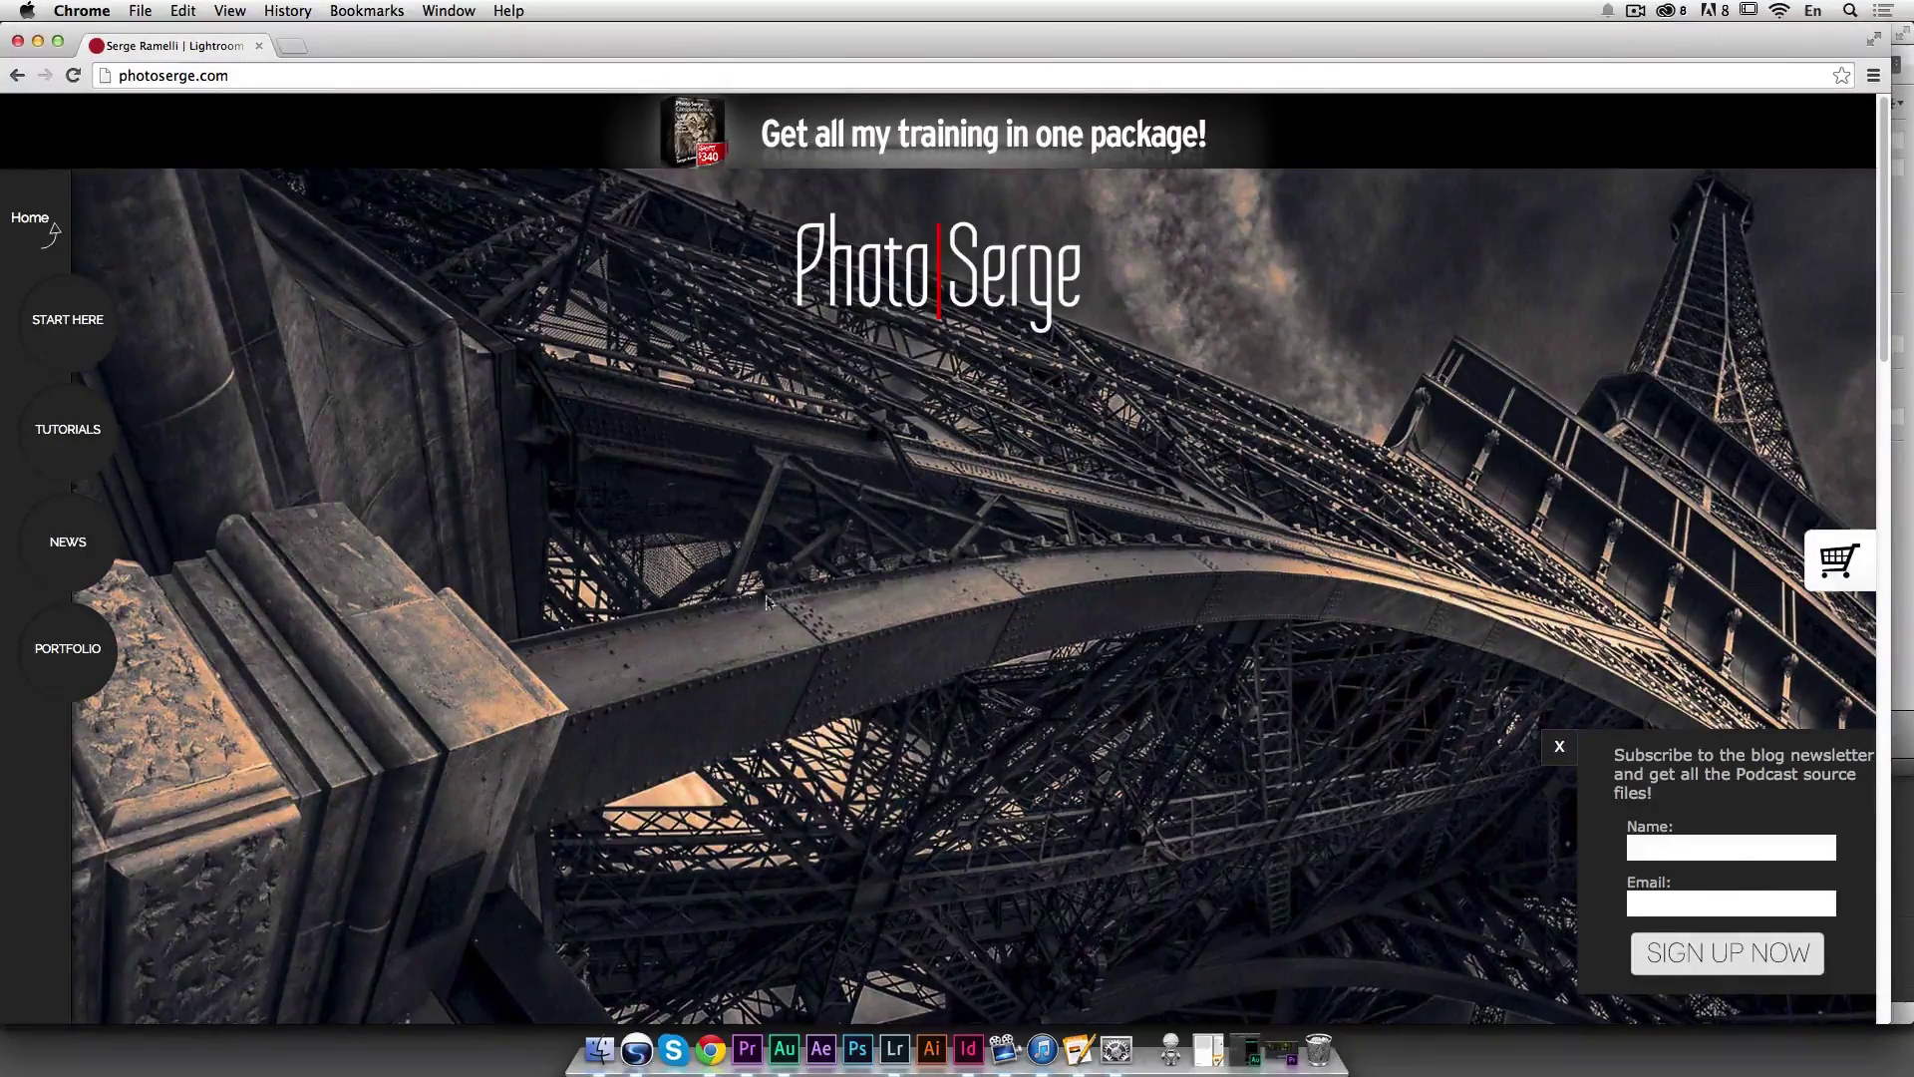
Return to Lightroom and show untitled-19.dng's info overlay (4.0 sec, f/18, ISO 50, 35 mm)
{"action": "key", "text": "super+Tab"}
{"action": "key", "text": "super+Tab"}
{"action": "key", "text": "super+Tab"}
{"action": "key", "text": "super+Tab"}
{"action": "key", "text": "super+shift+Tab"}
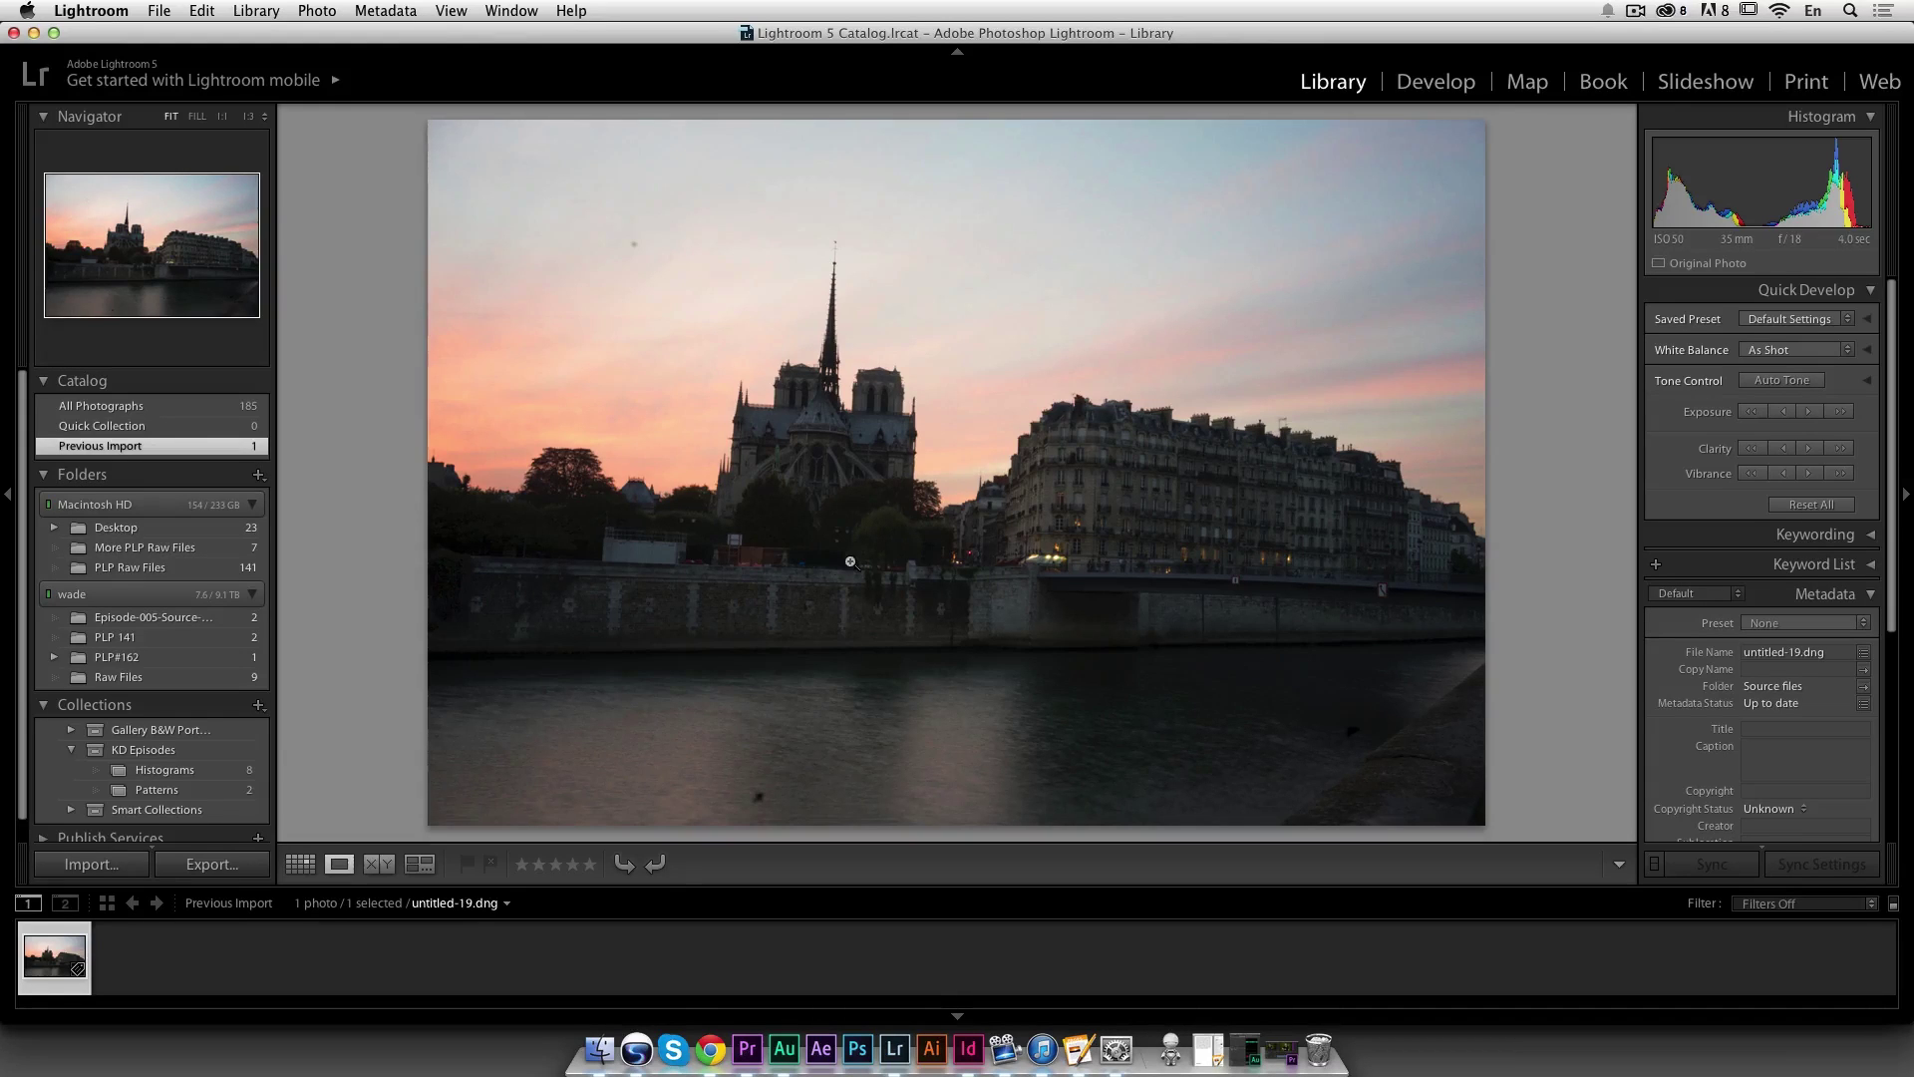
{"action": "key", "text": "i"}
{"action": "key", "text": "i"}
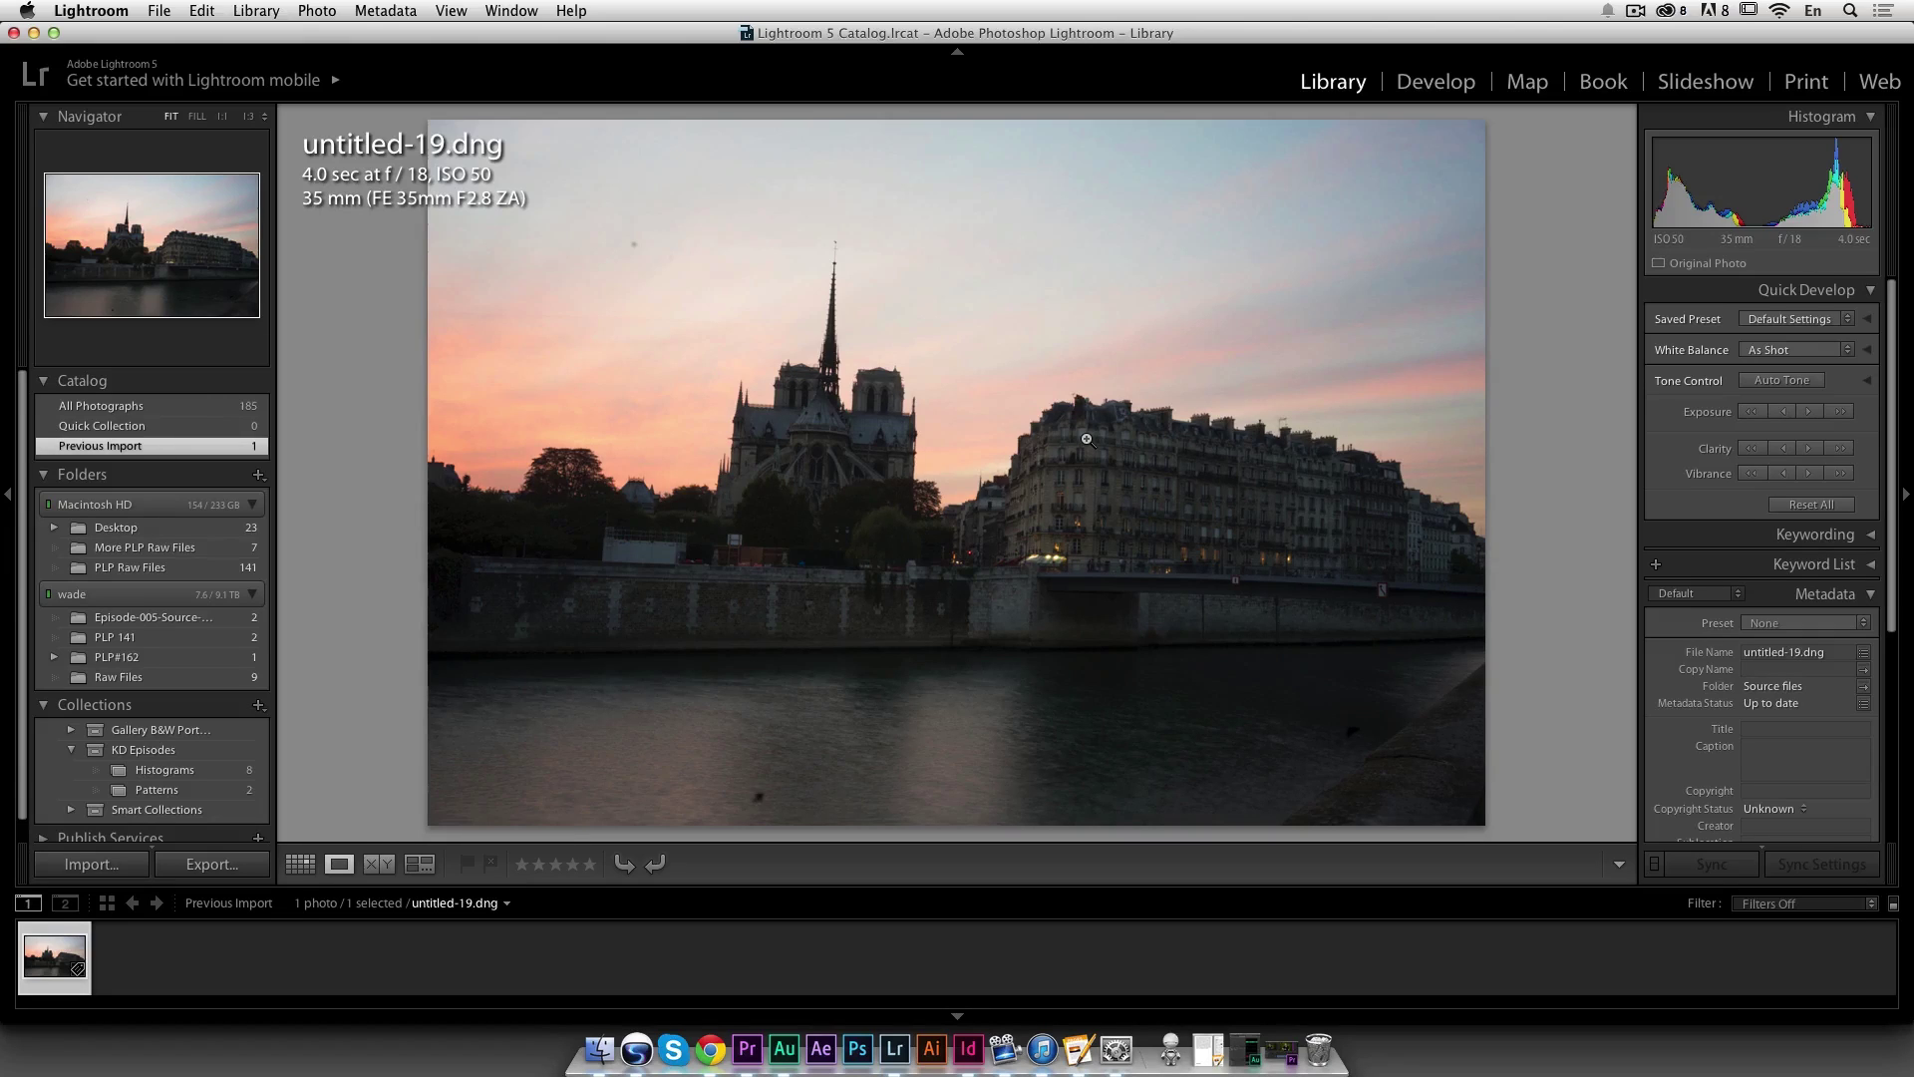
In Develop, set Highlights −100, Shadows +100, Whites +53, Blacks −73 and Clarity −21
{"action": "key", "text": "i"}
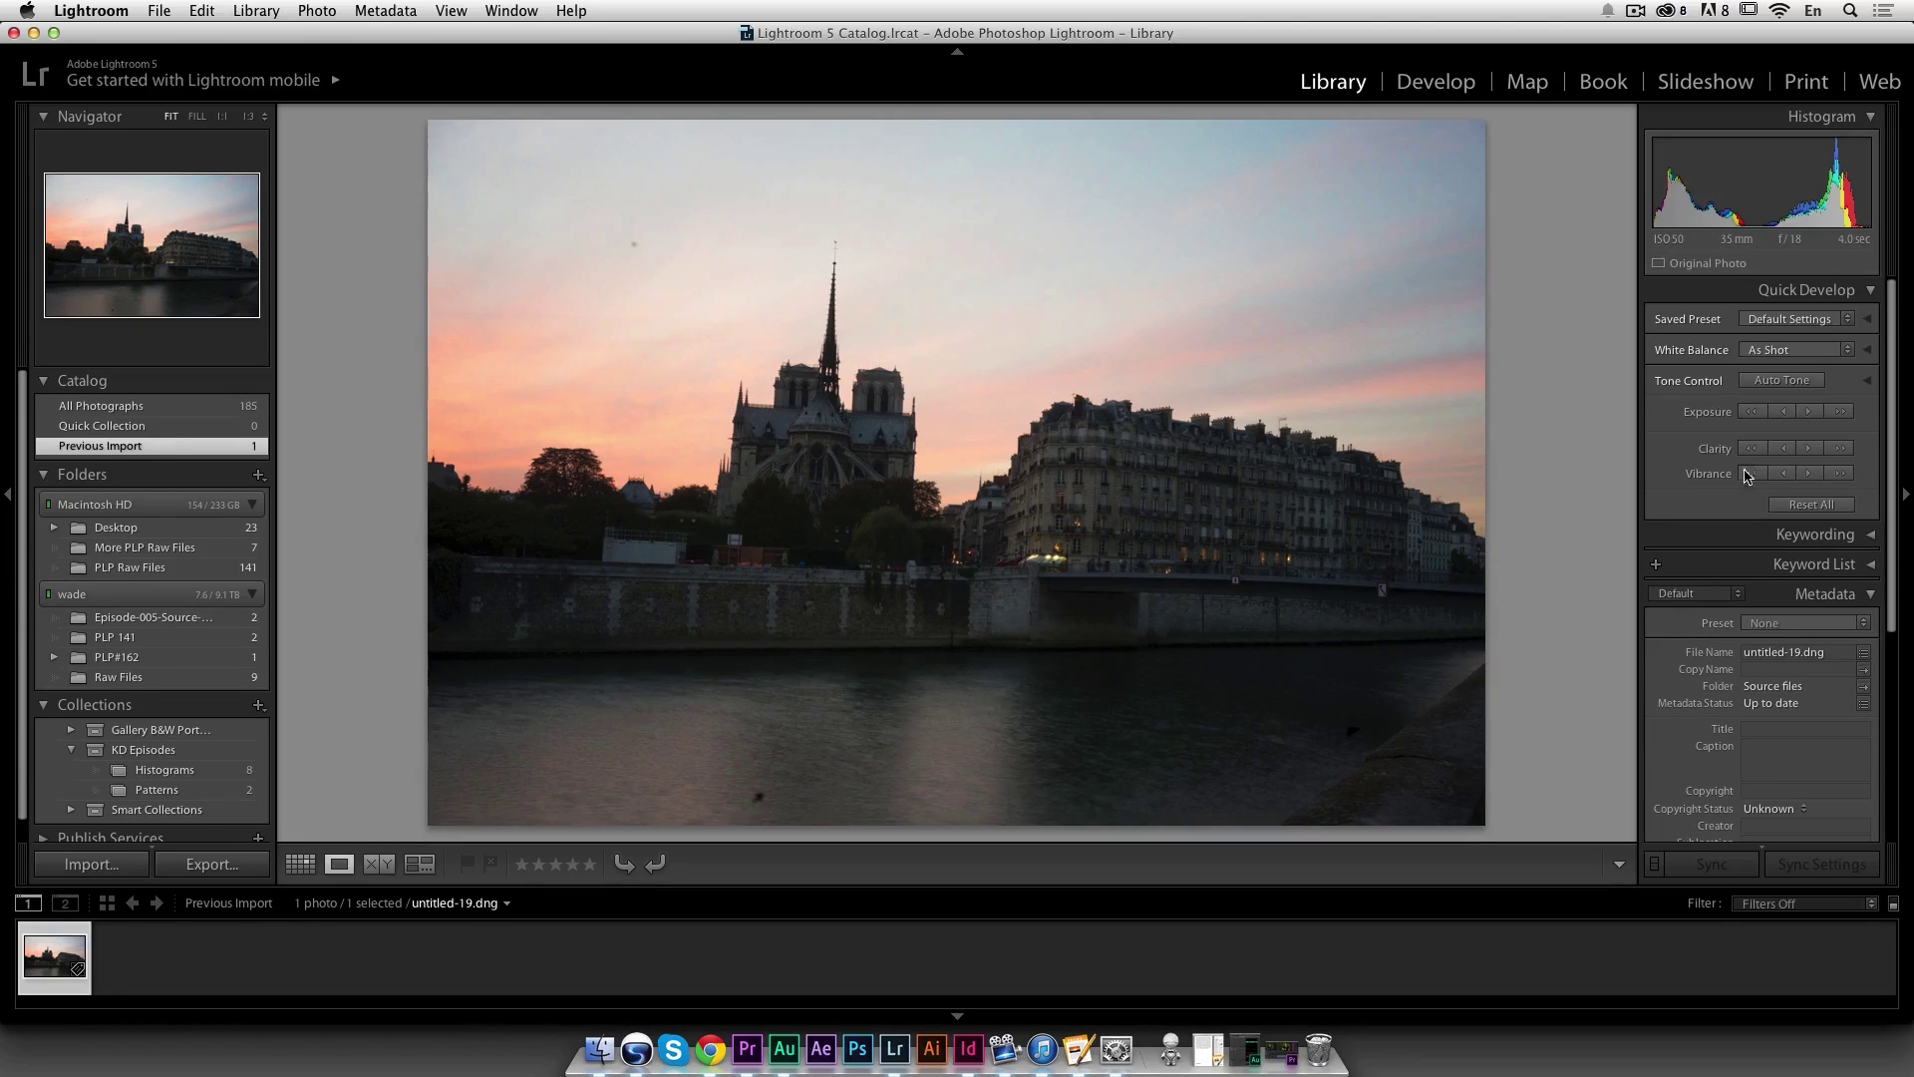
{"action": "left_click", "coordinate": [1436, 81]}
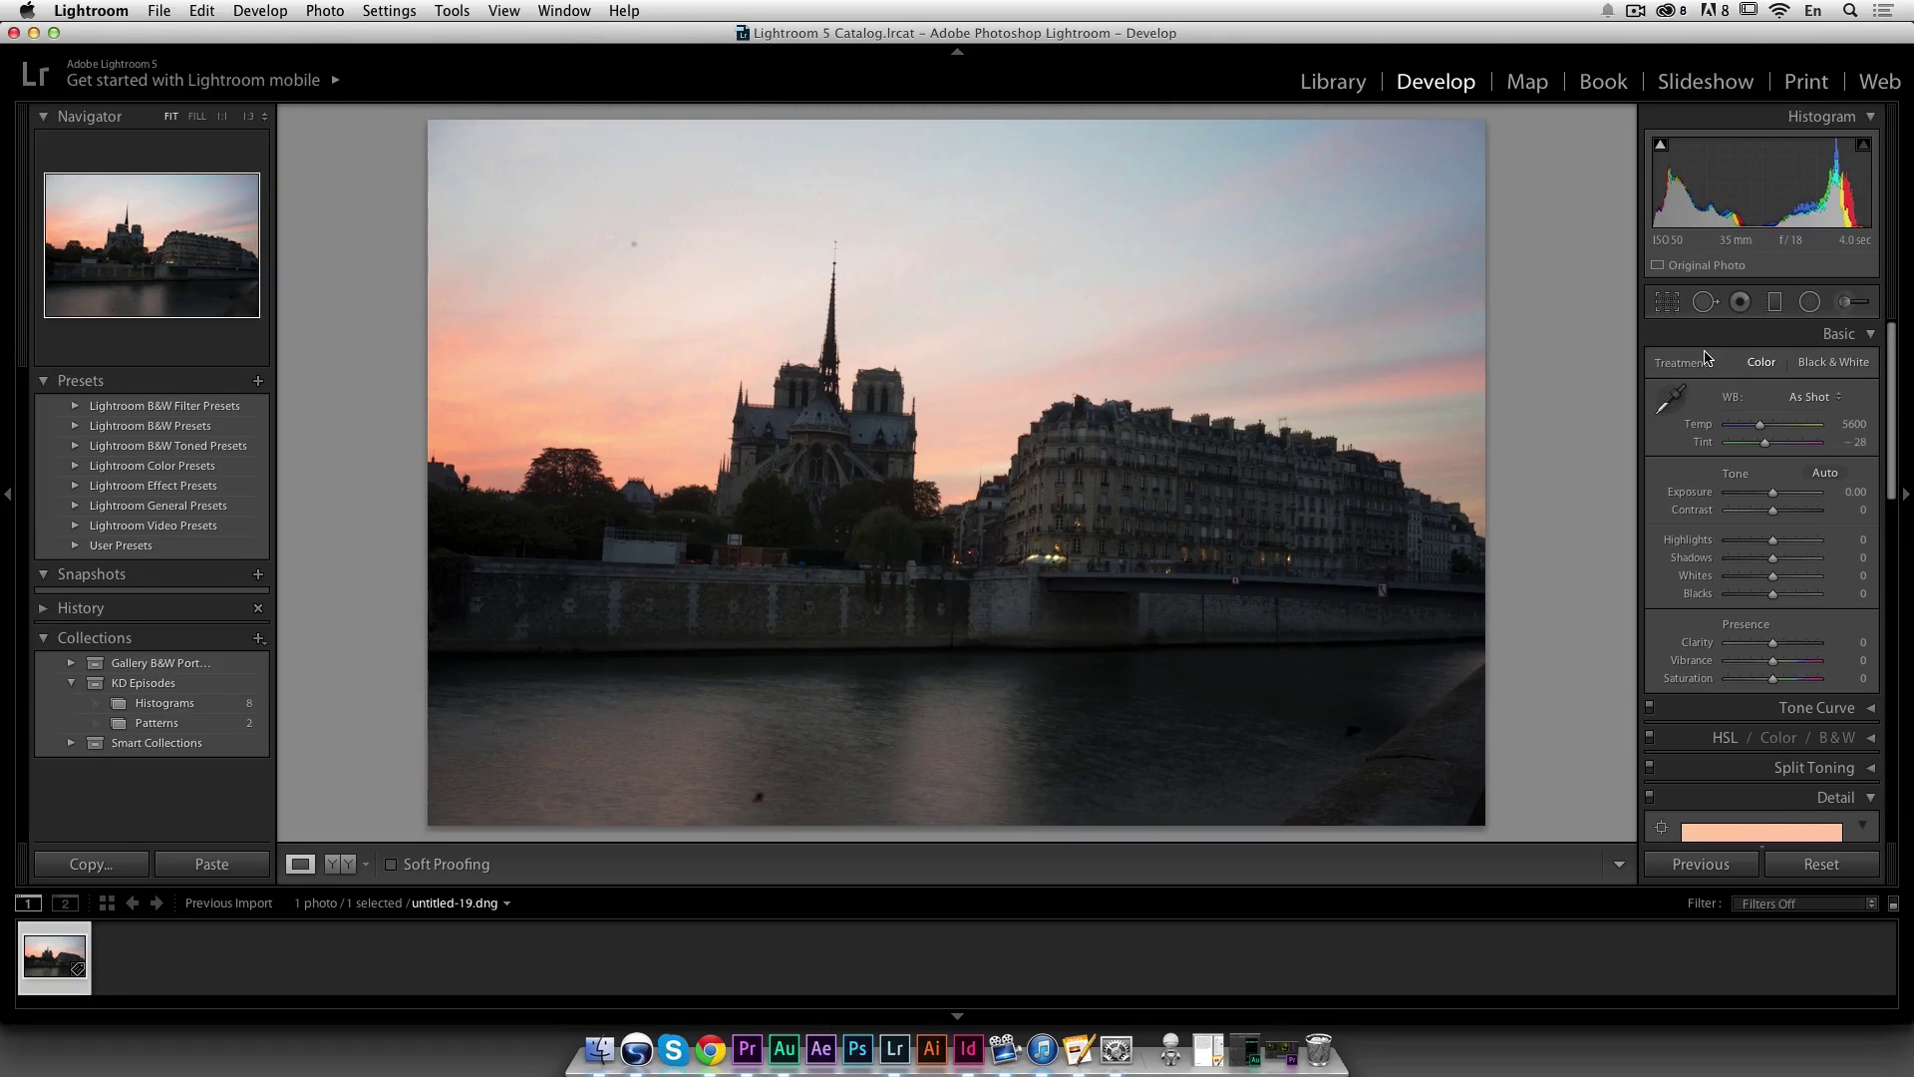
{"action": "left_click_drag", "start_coordinate": [1774, 559], "coordinate": [1688, 541]}
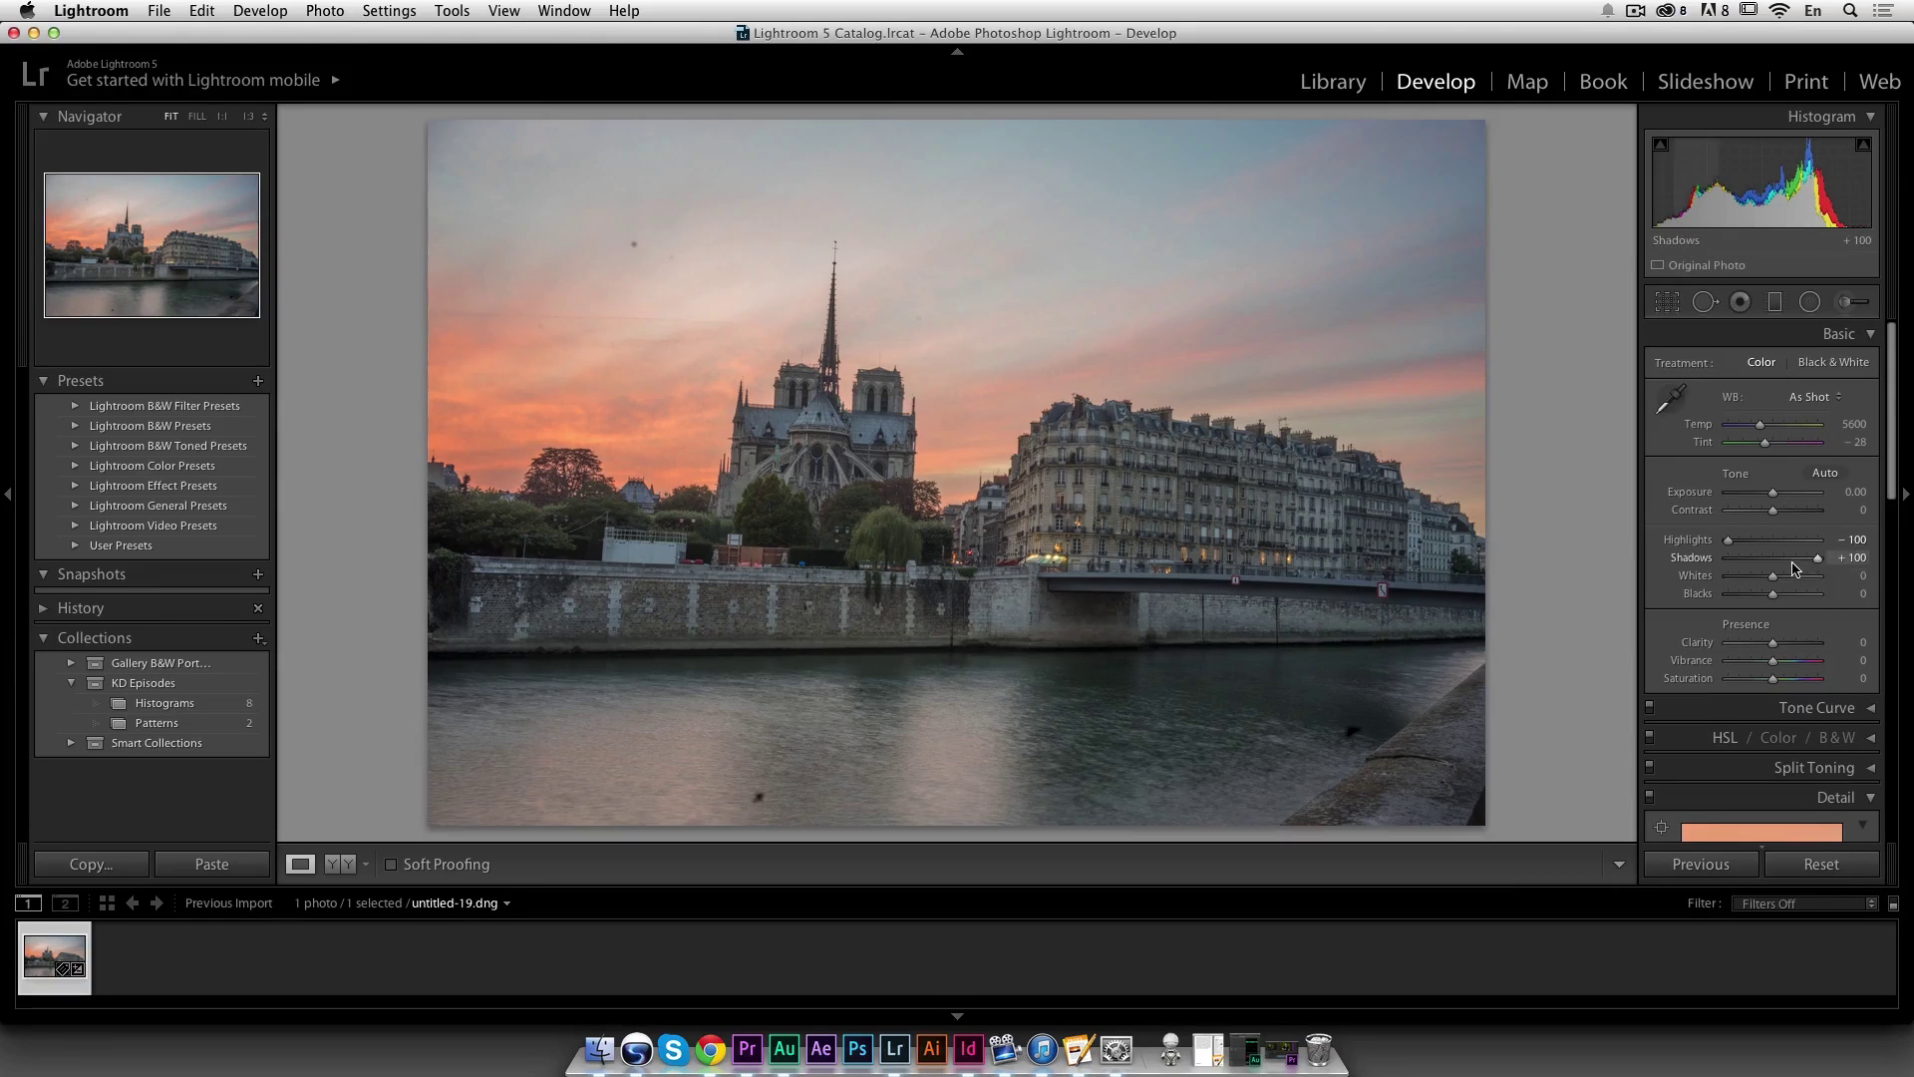
{"action": "key", "text": "alt"}
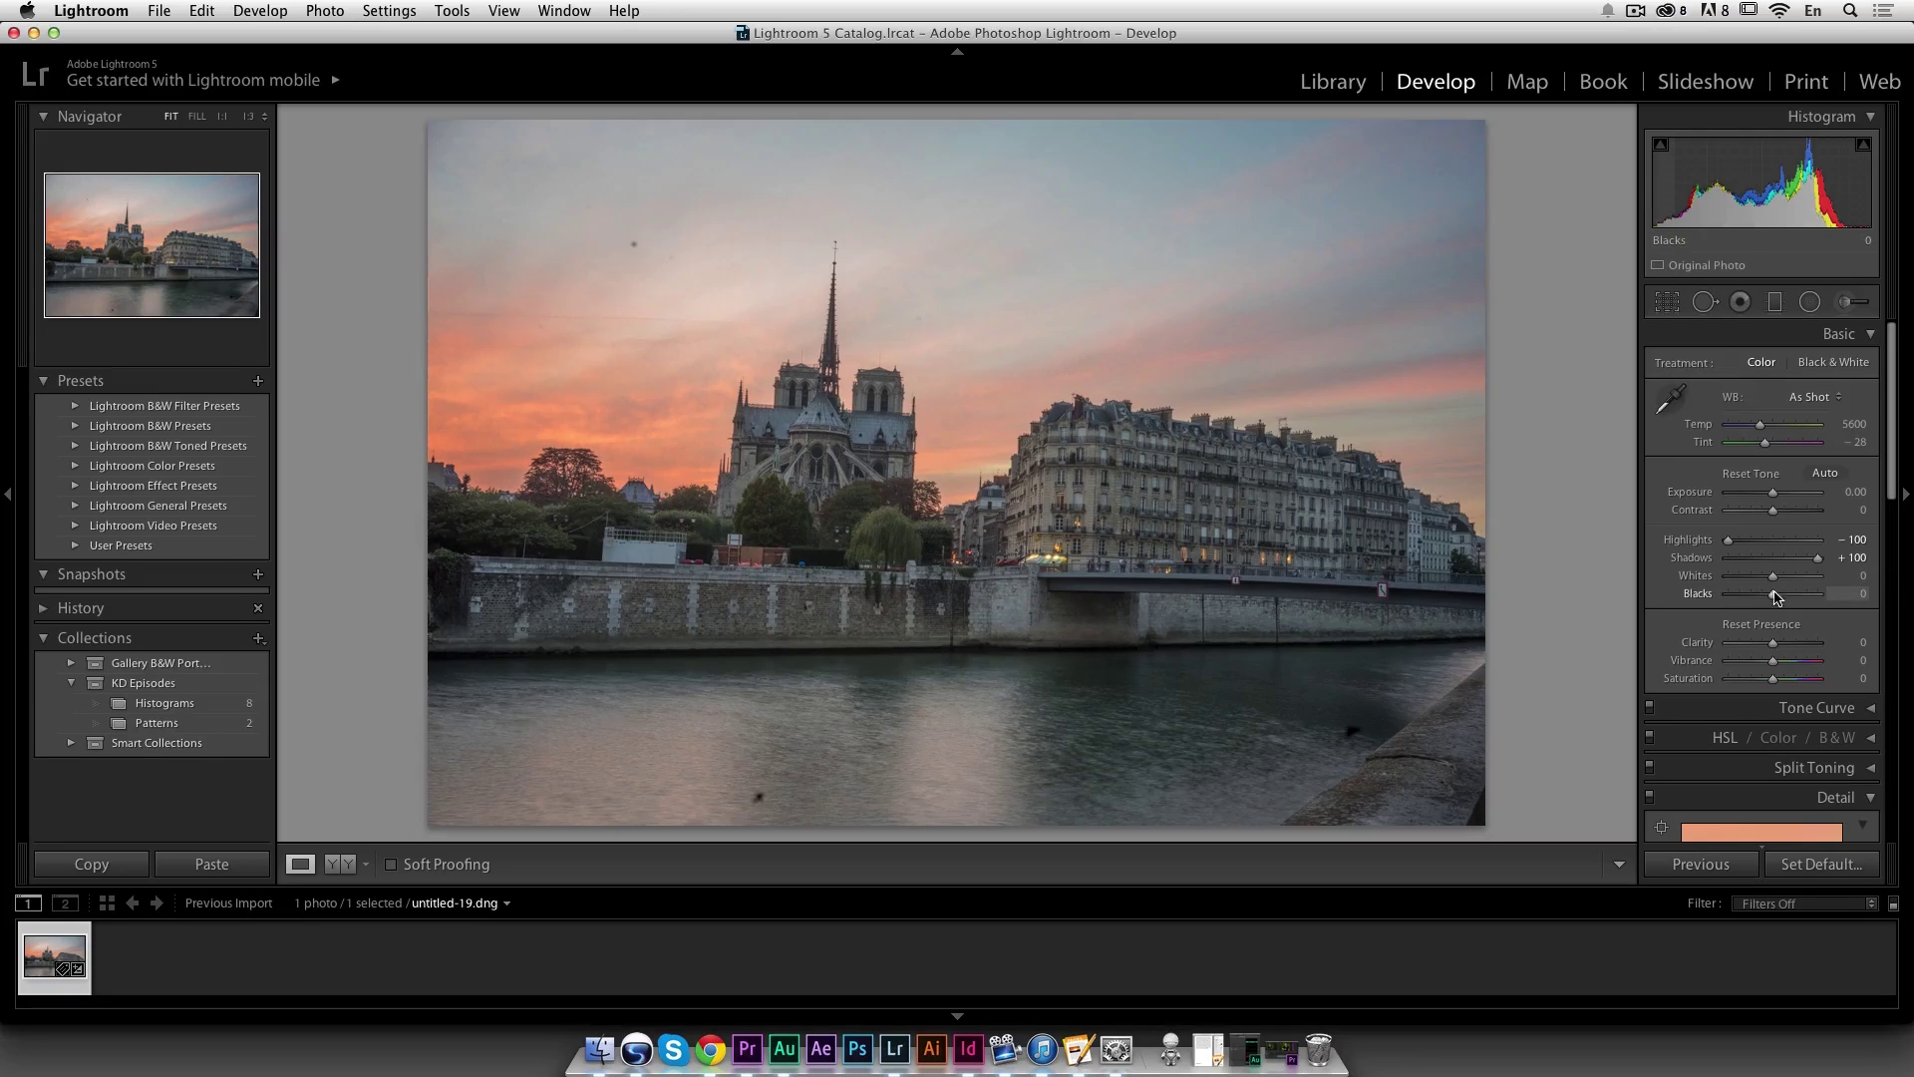
{"action": "left_click_drag", "start_coordinate": [1774, 576], "coordinate": [1741, 601]}
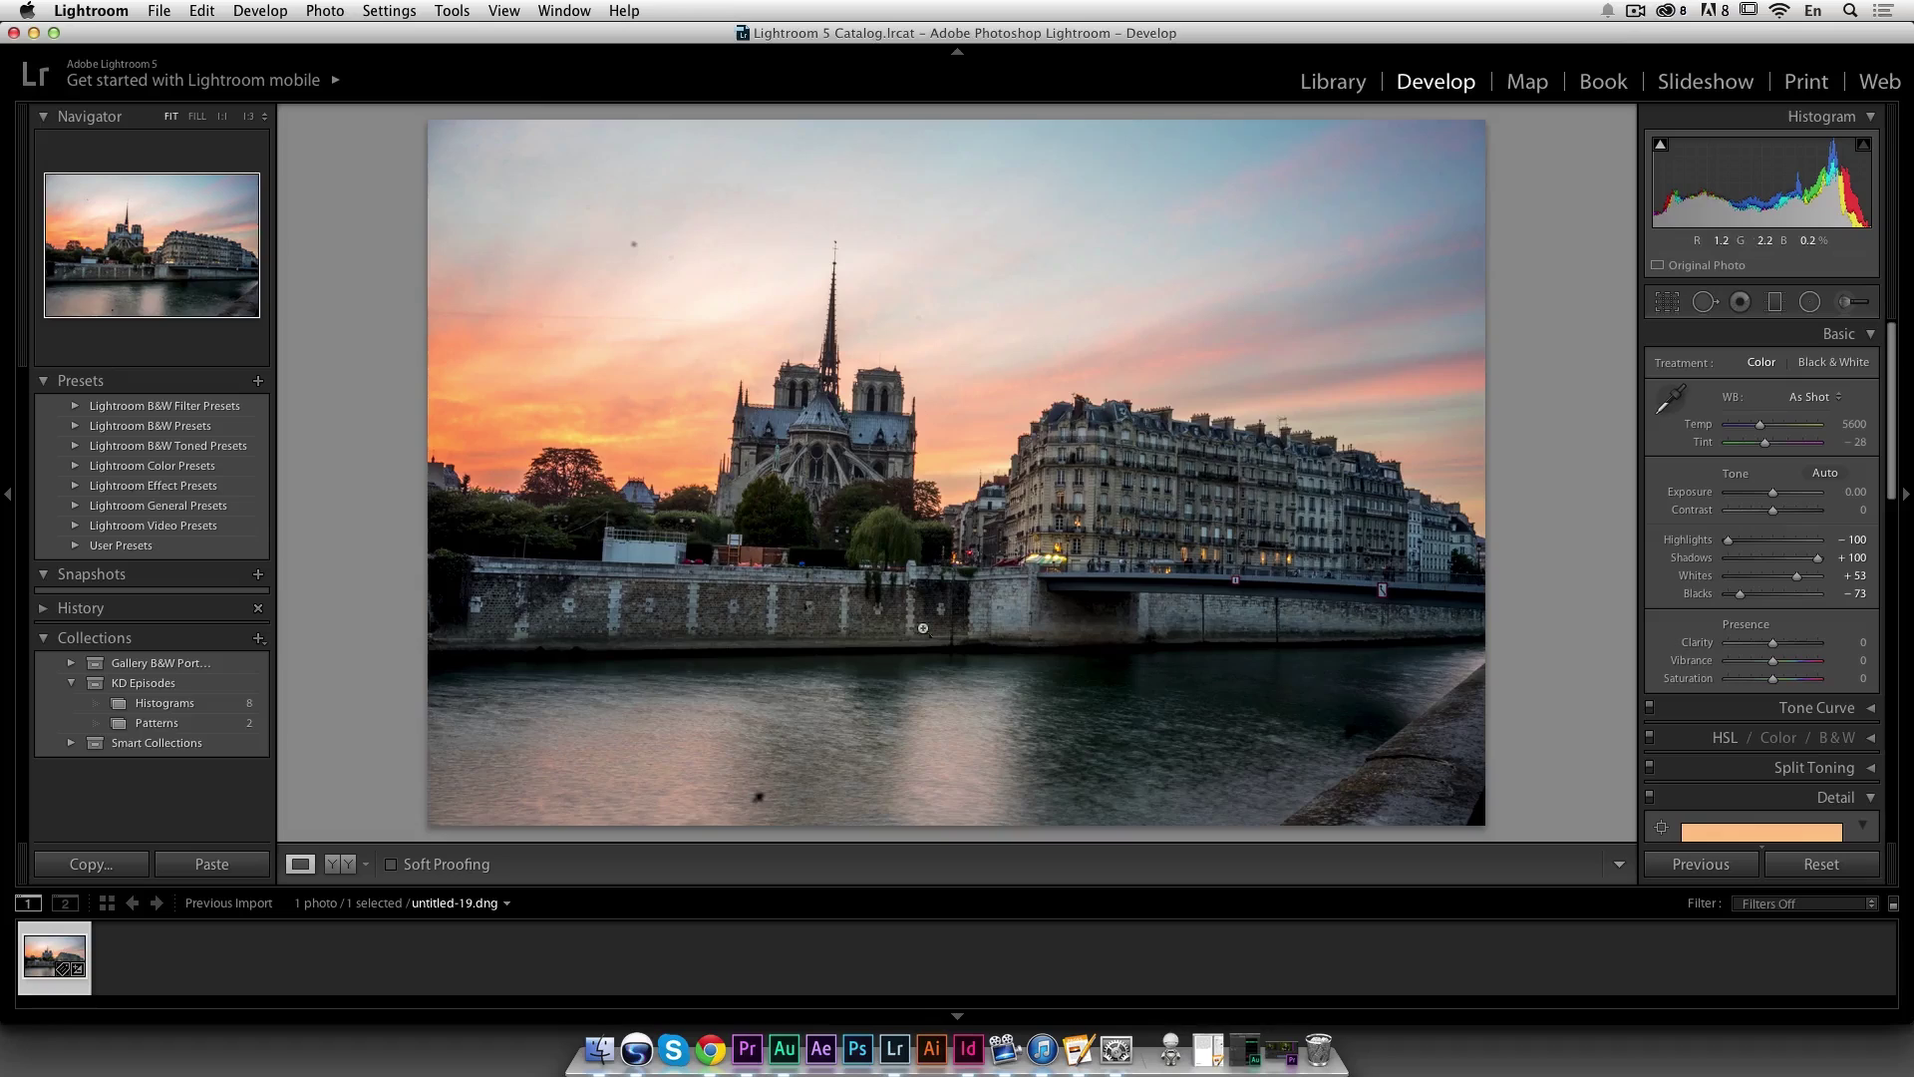
{"action": "left_click", "coordinate": [1101, 456]}
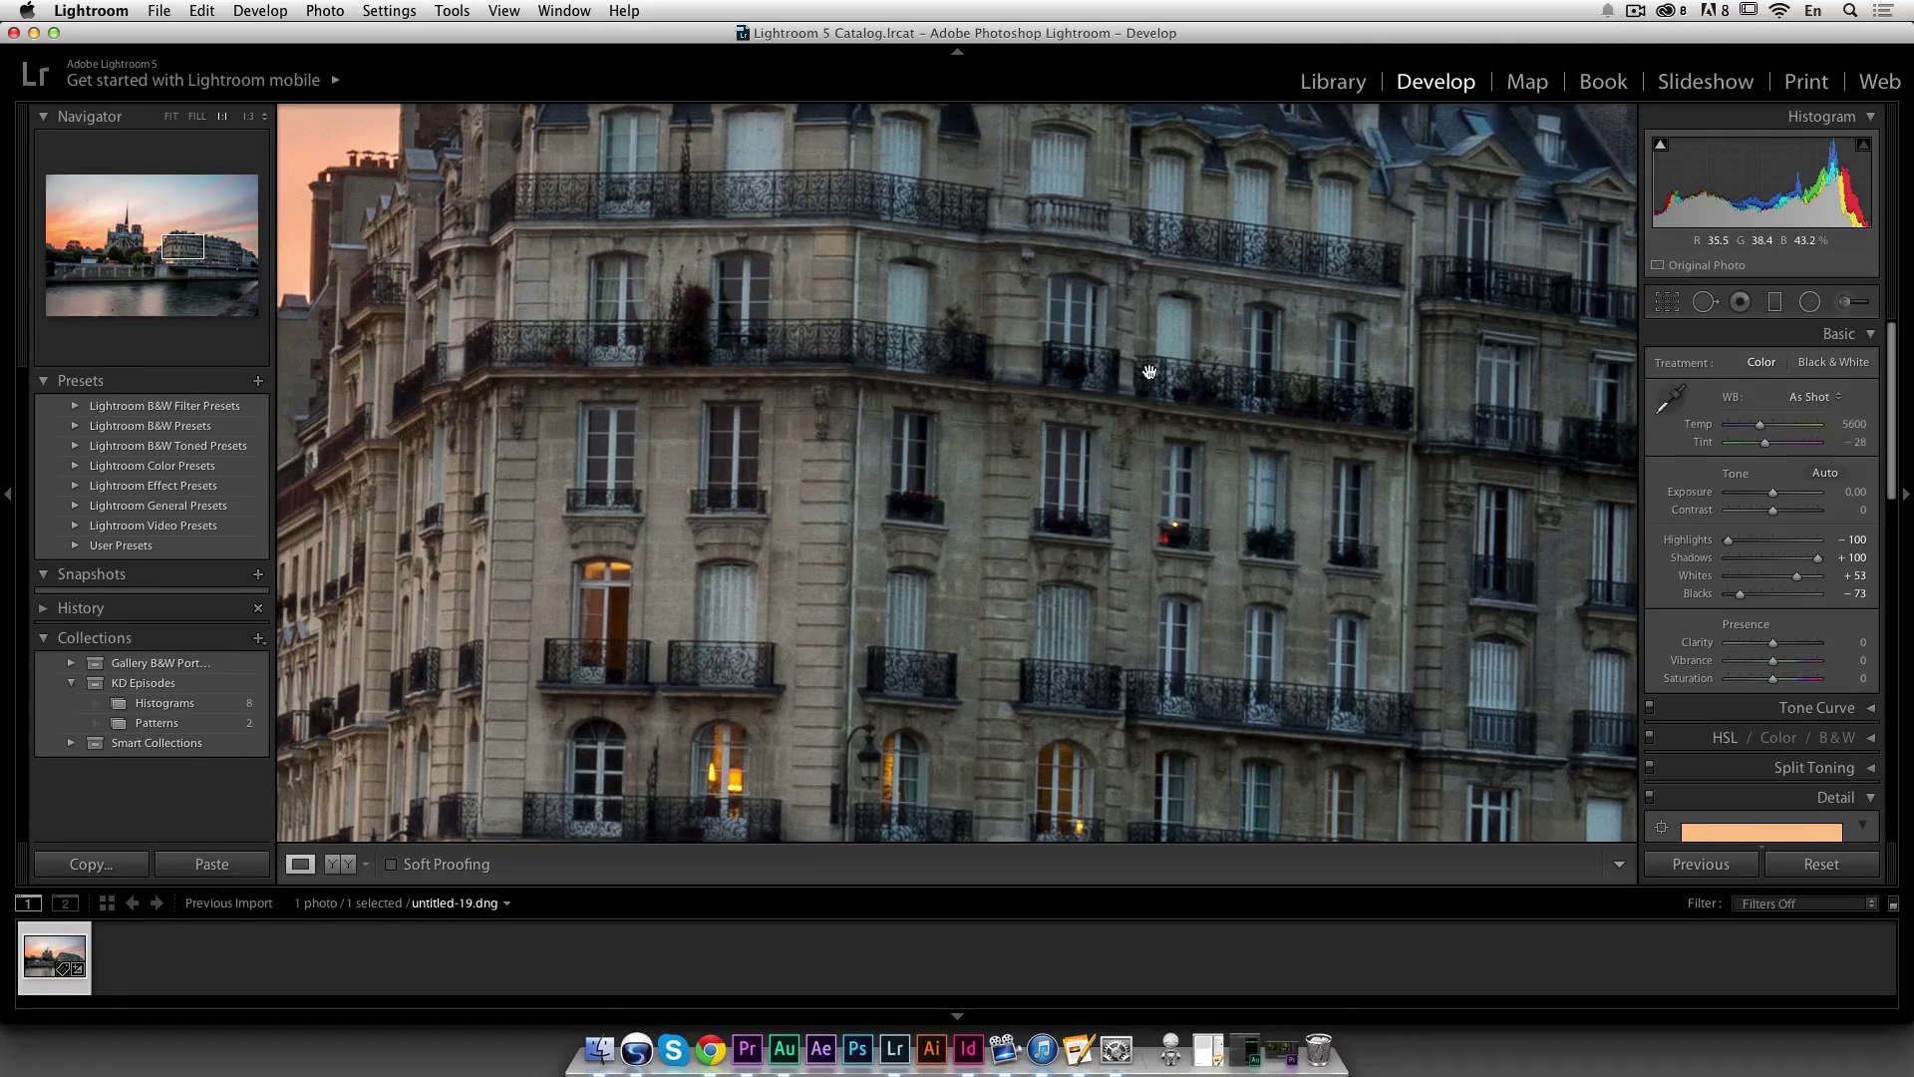
{"action": "left_click", "coordinate": [1151, 376]}
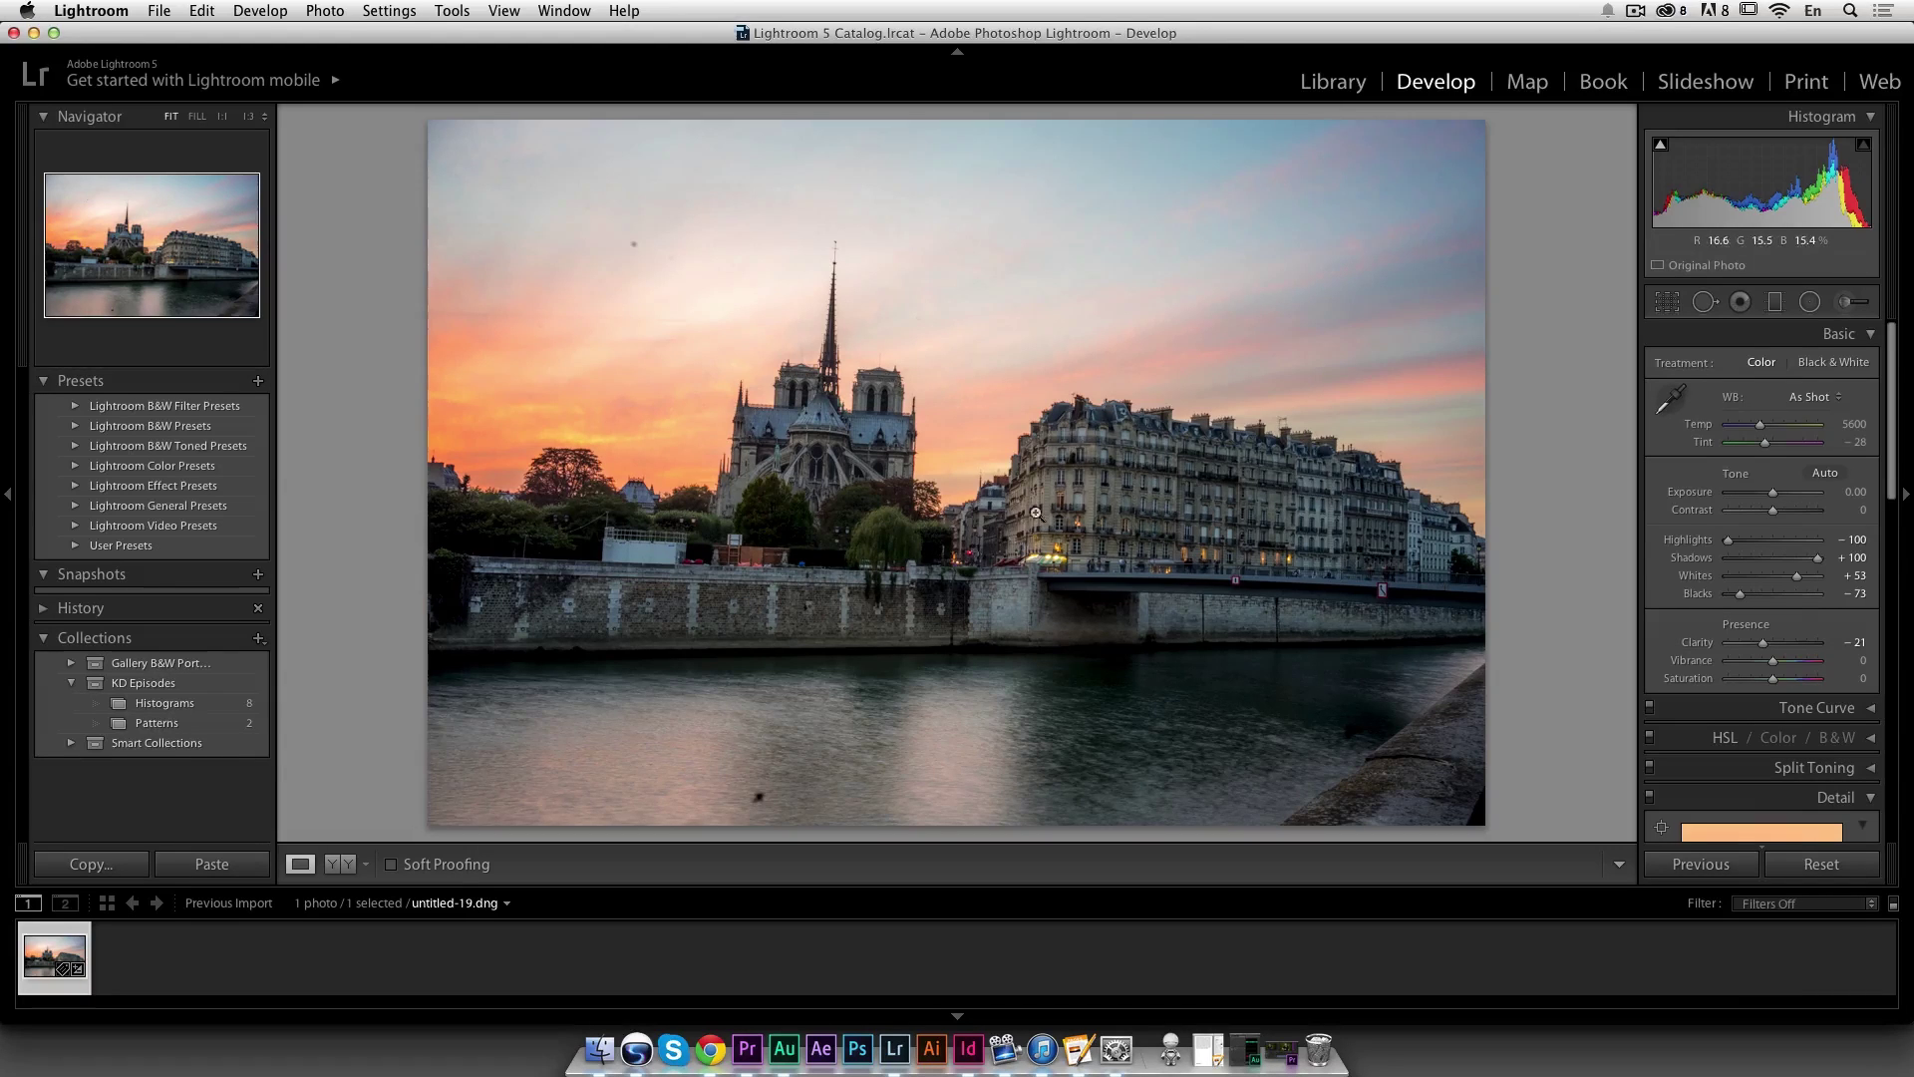
Heal four dust specks in the sky and river with Spot Removal
{"action": "left_click", "coordinate": [1705, 302]}
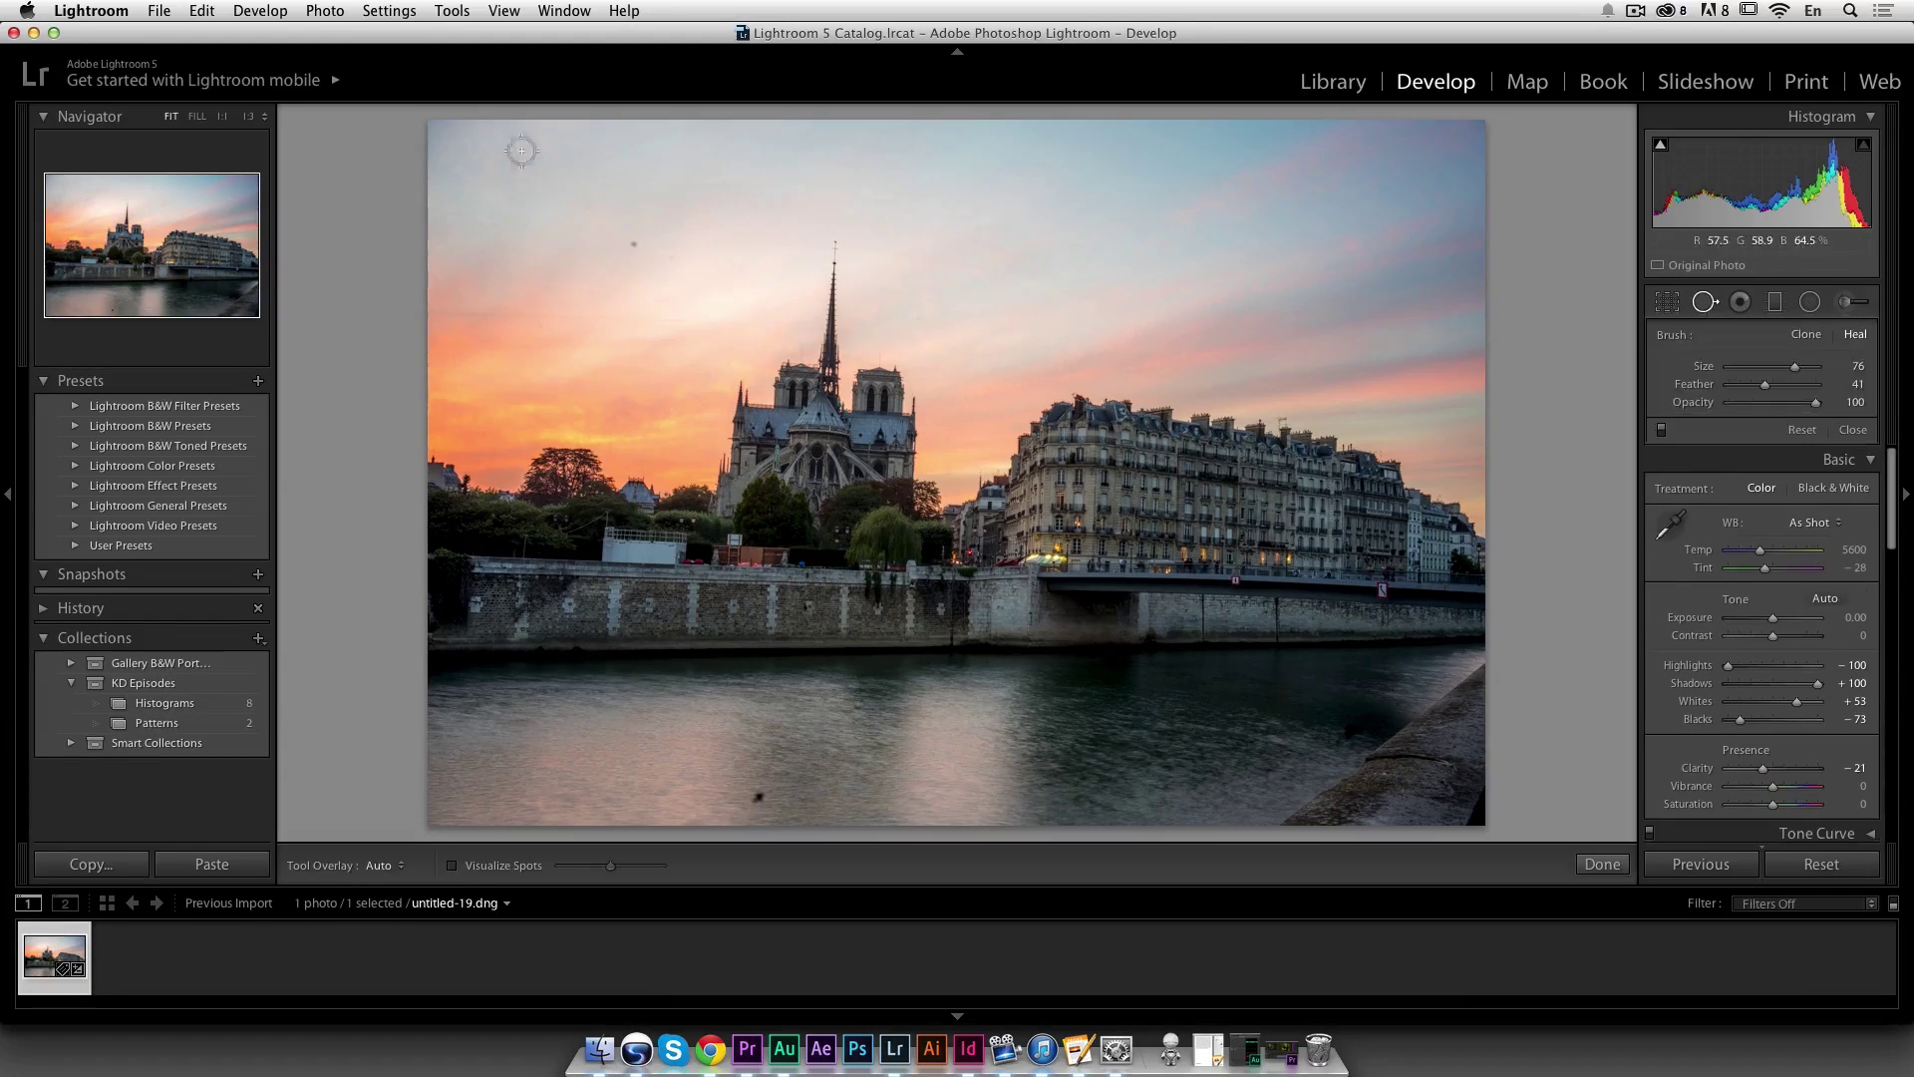
{"action": "scroll", "coordinate": [628, 255], "scroll_direction": "down", "scroll_amount": 1}
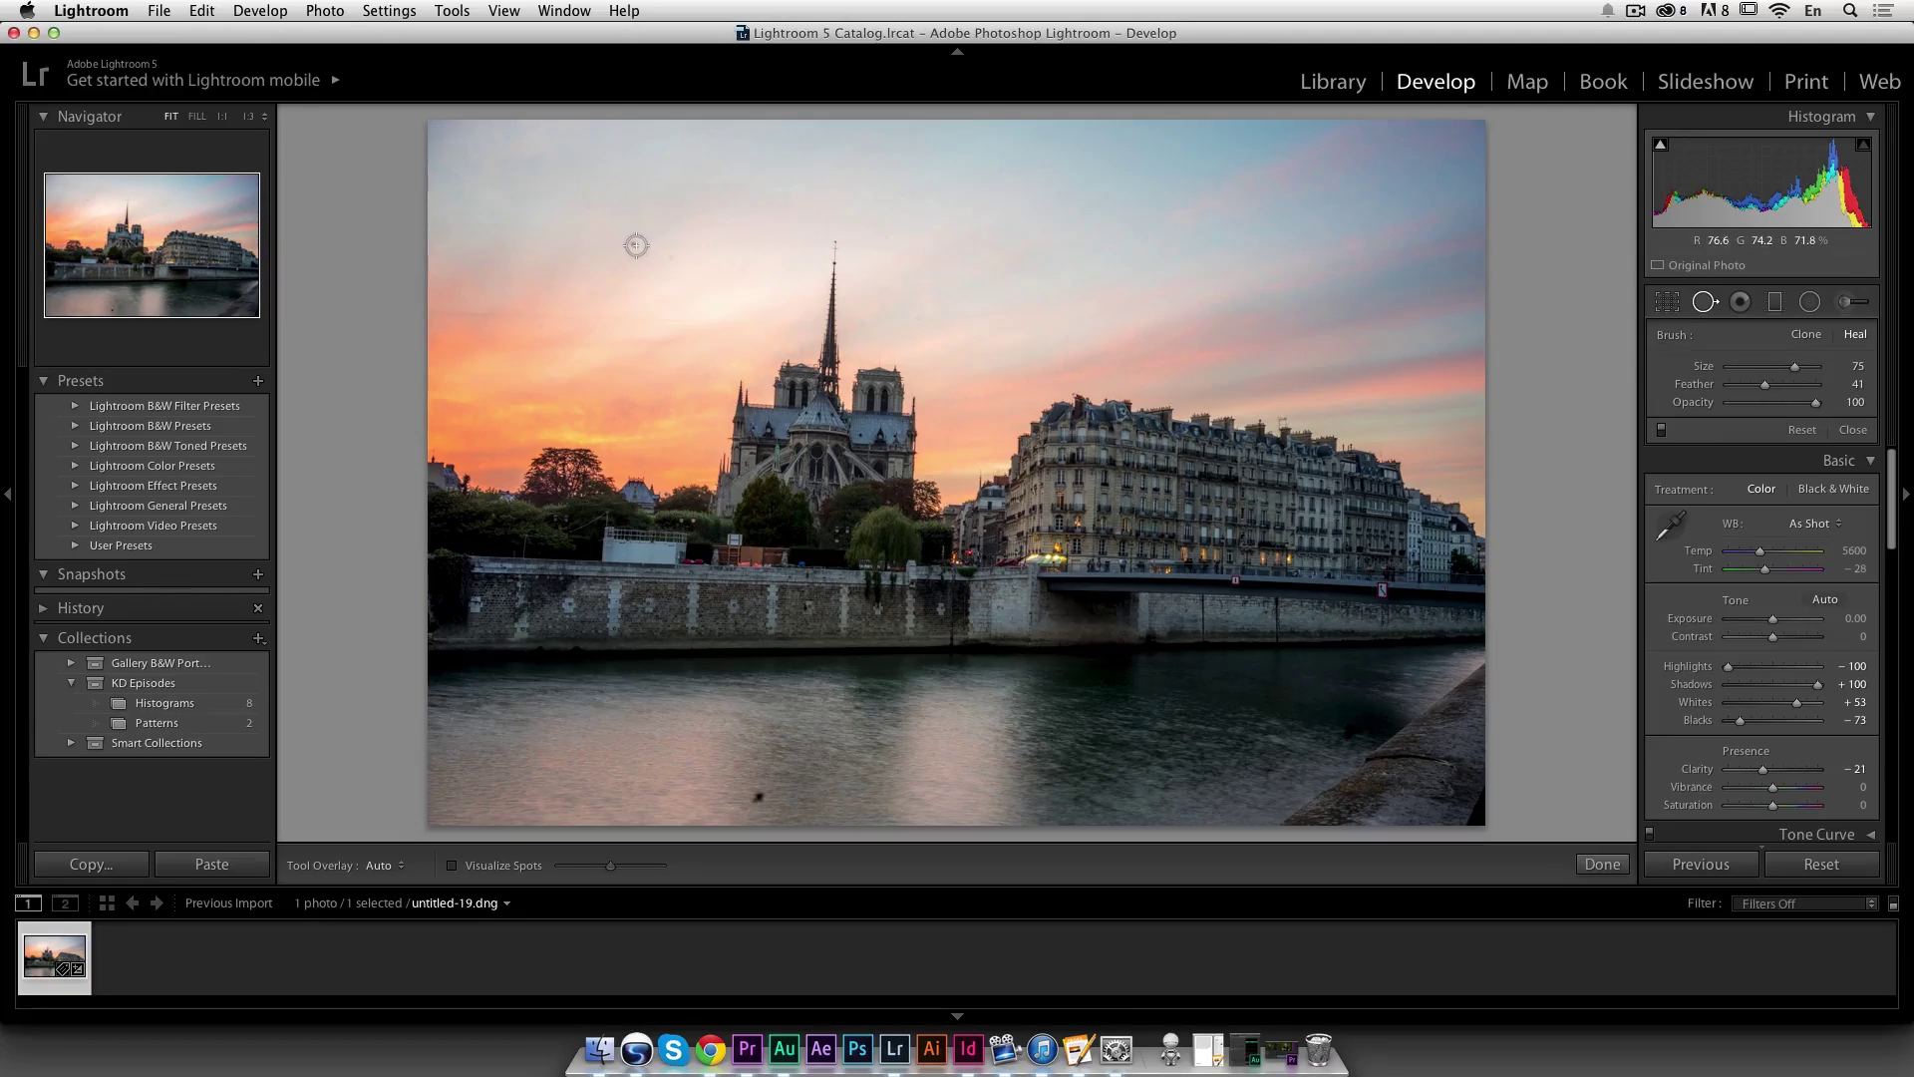
{"action": "left_click", "coordinate": [636, 245]}
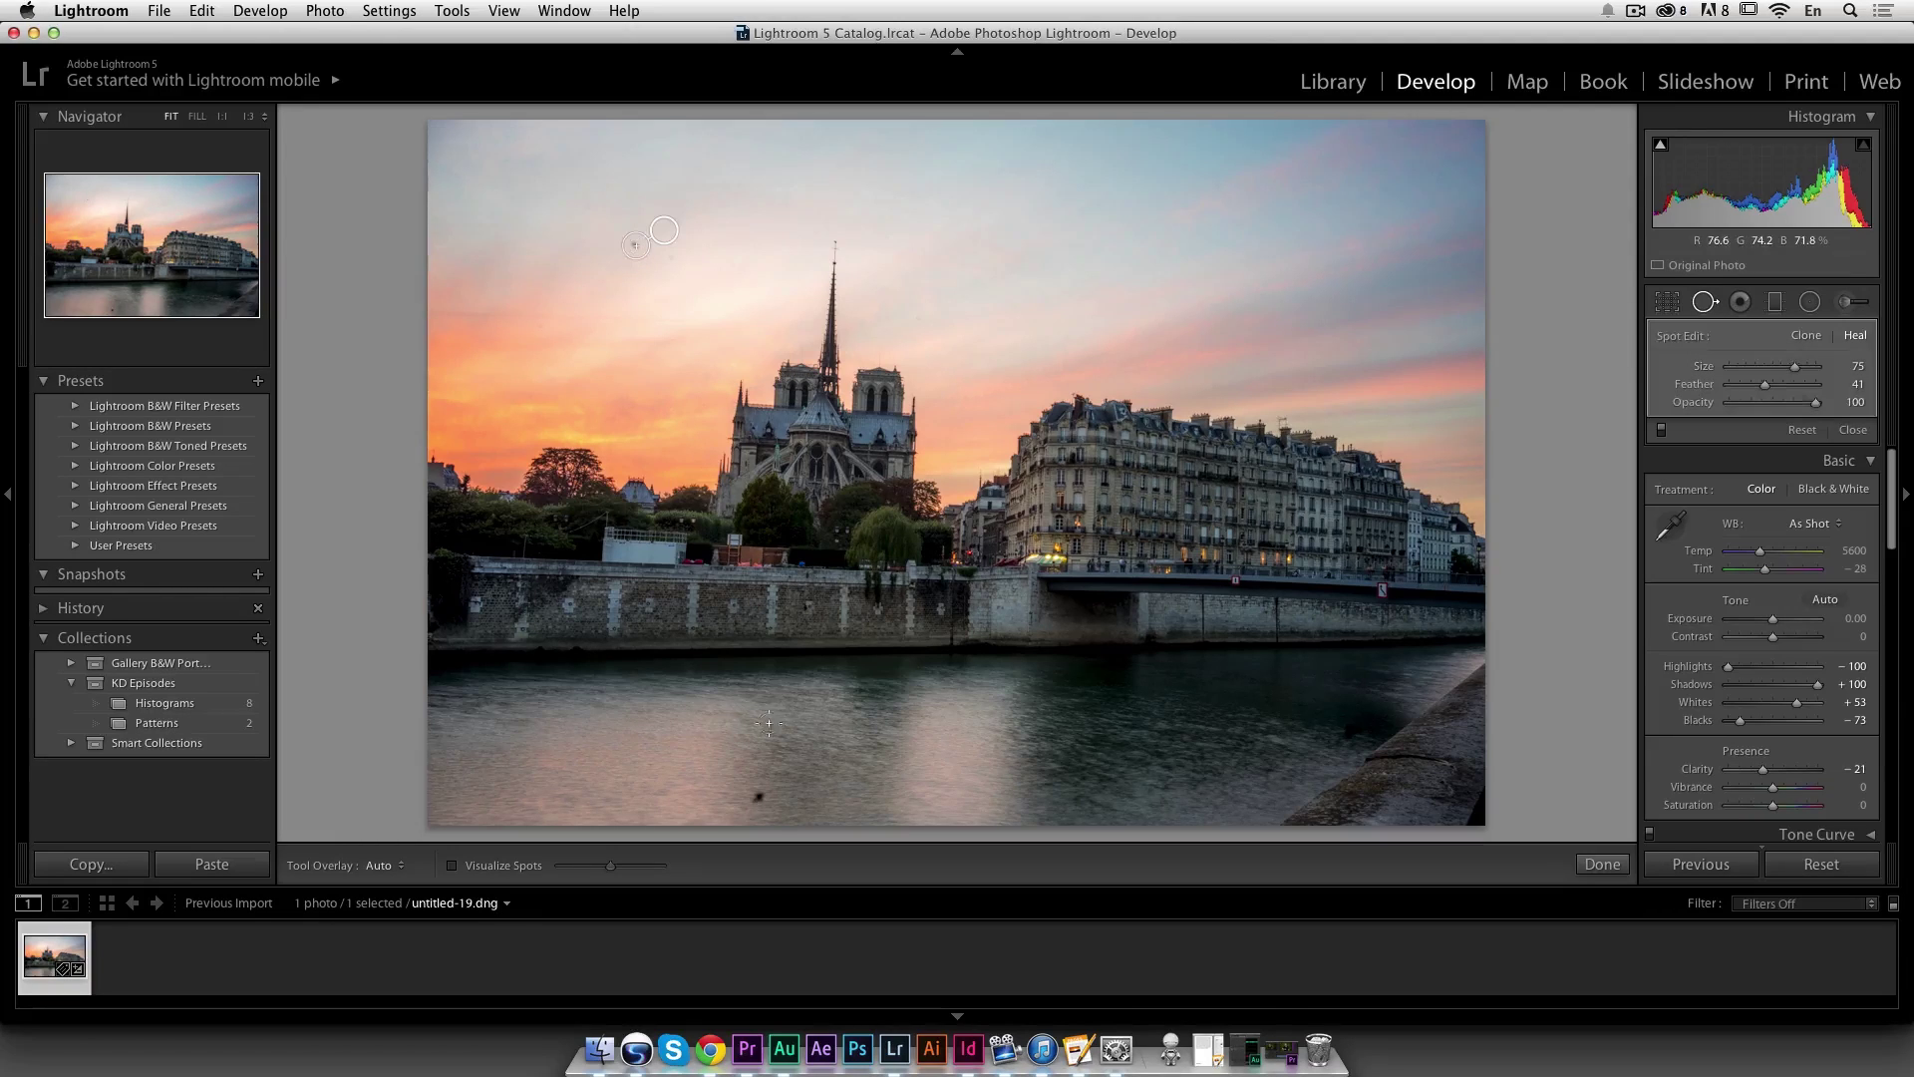
{"action": "left_click", "coordinate": [763, 794]}
{"action": "left_click", "coordinate": [541, 326]}
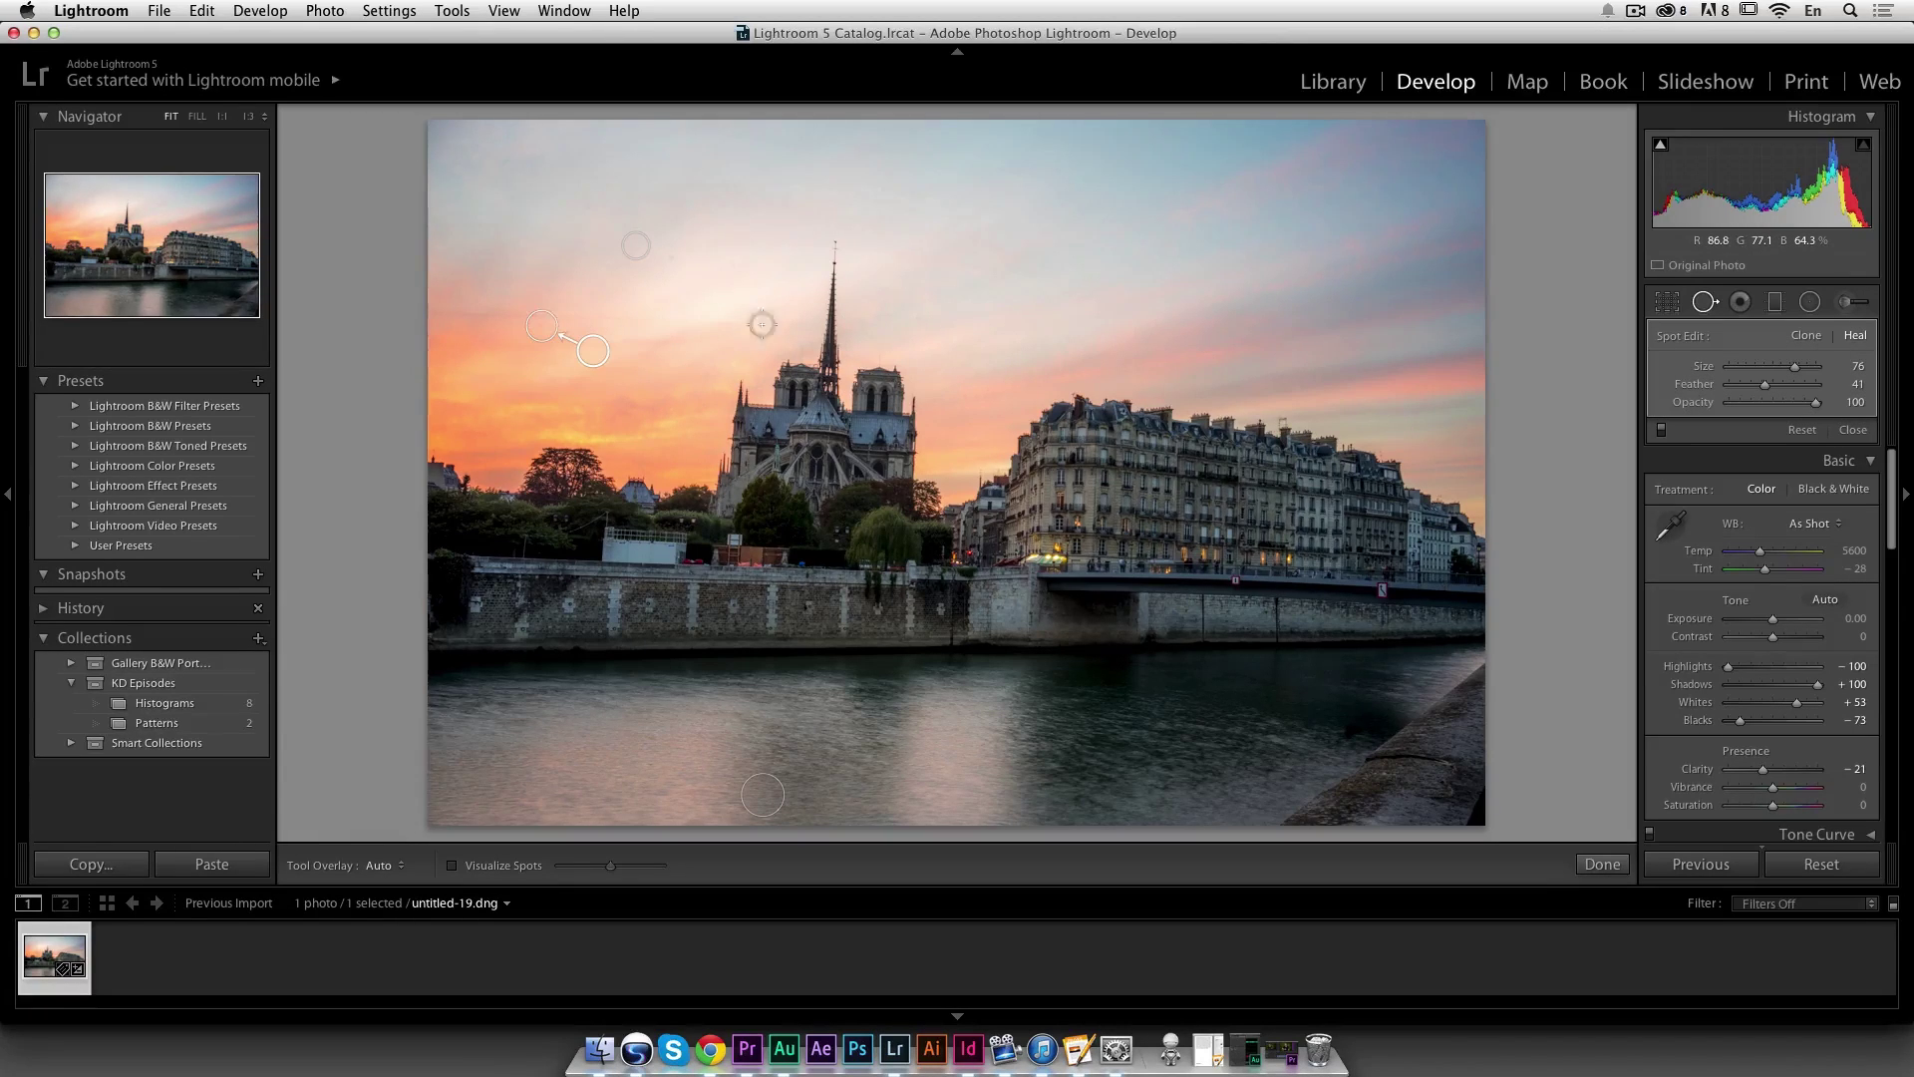
{"action": "left_click", "coordinate": [917, 317]}
{"action": "left_click", "coordinate": [1856, 430]}
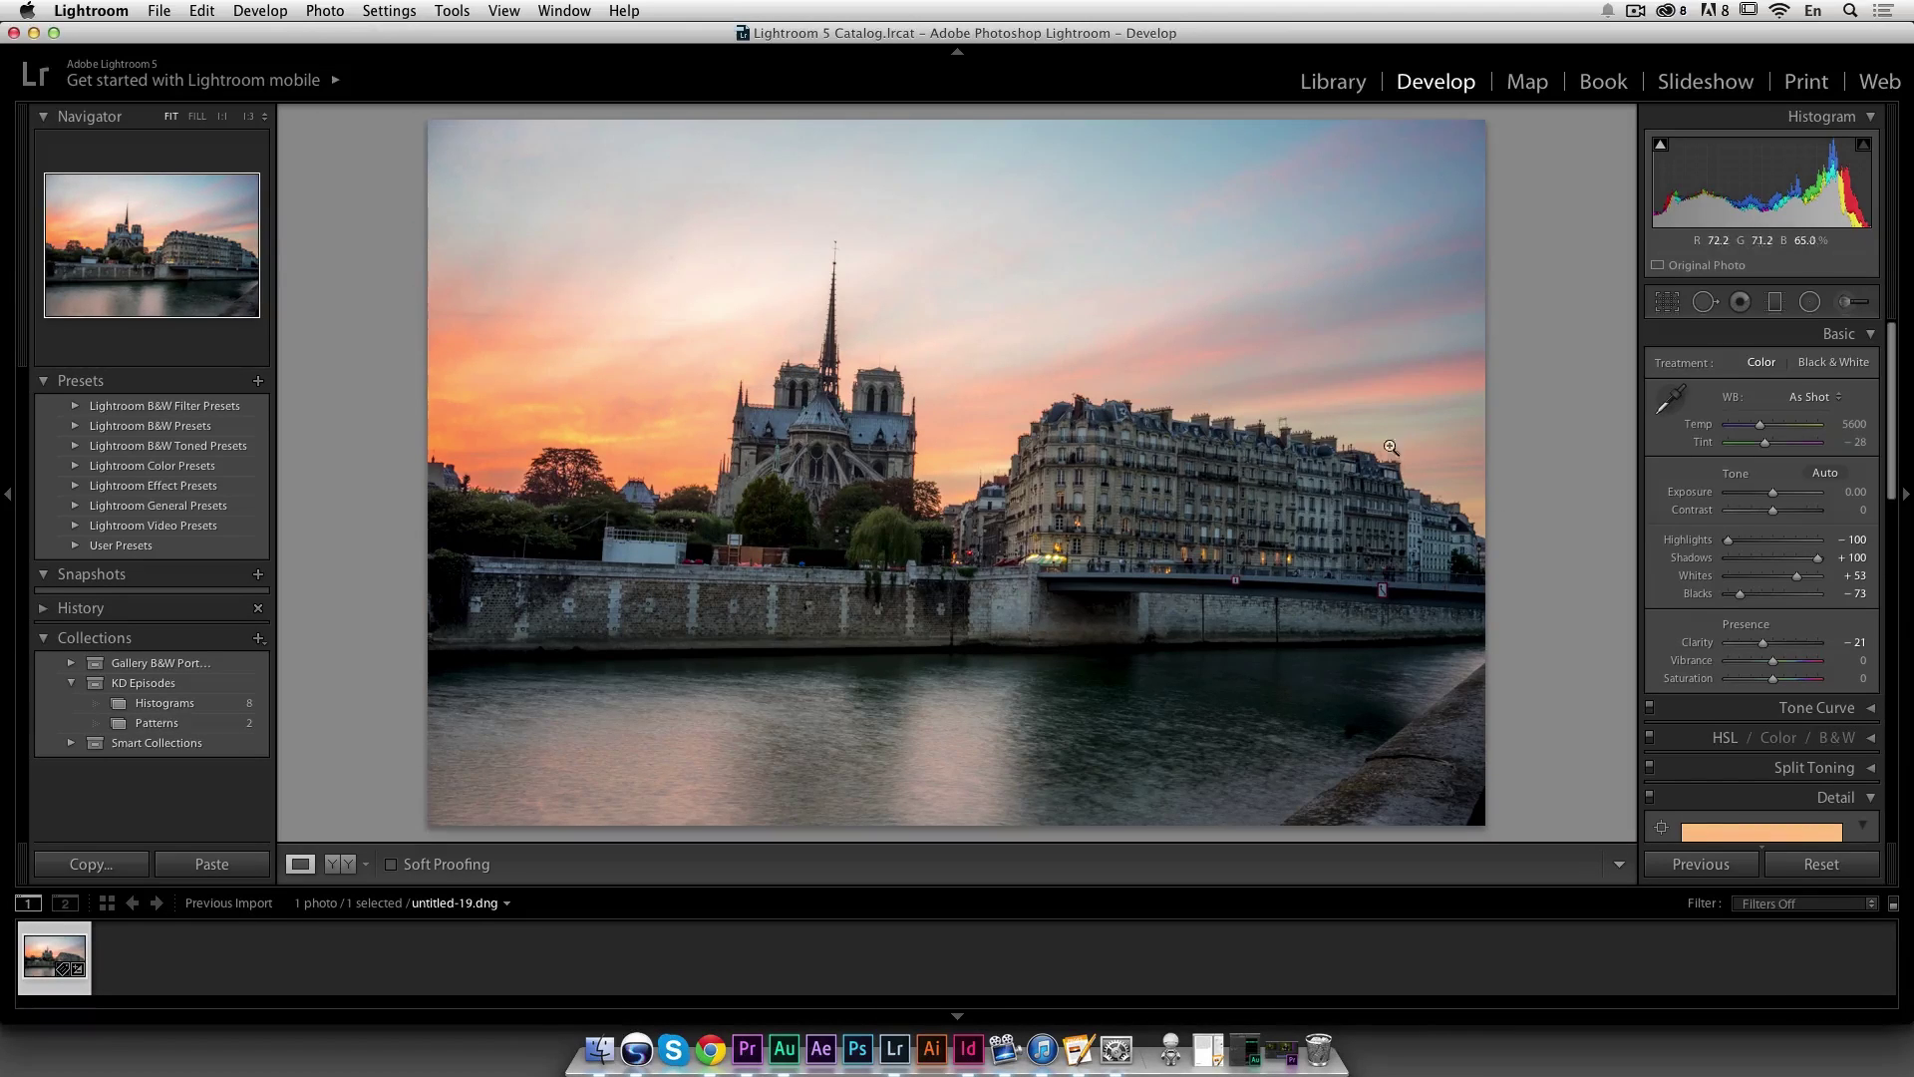
Warm the white balance through the presets to Temp 7500, then raise Tint to +23
{"action": "left_click", "coordinate": [1831, 399]}
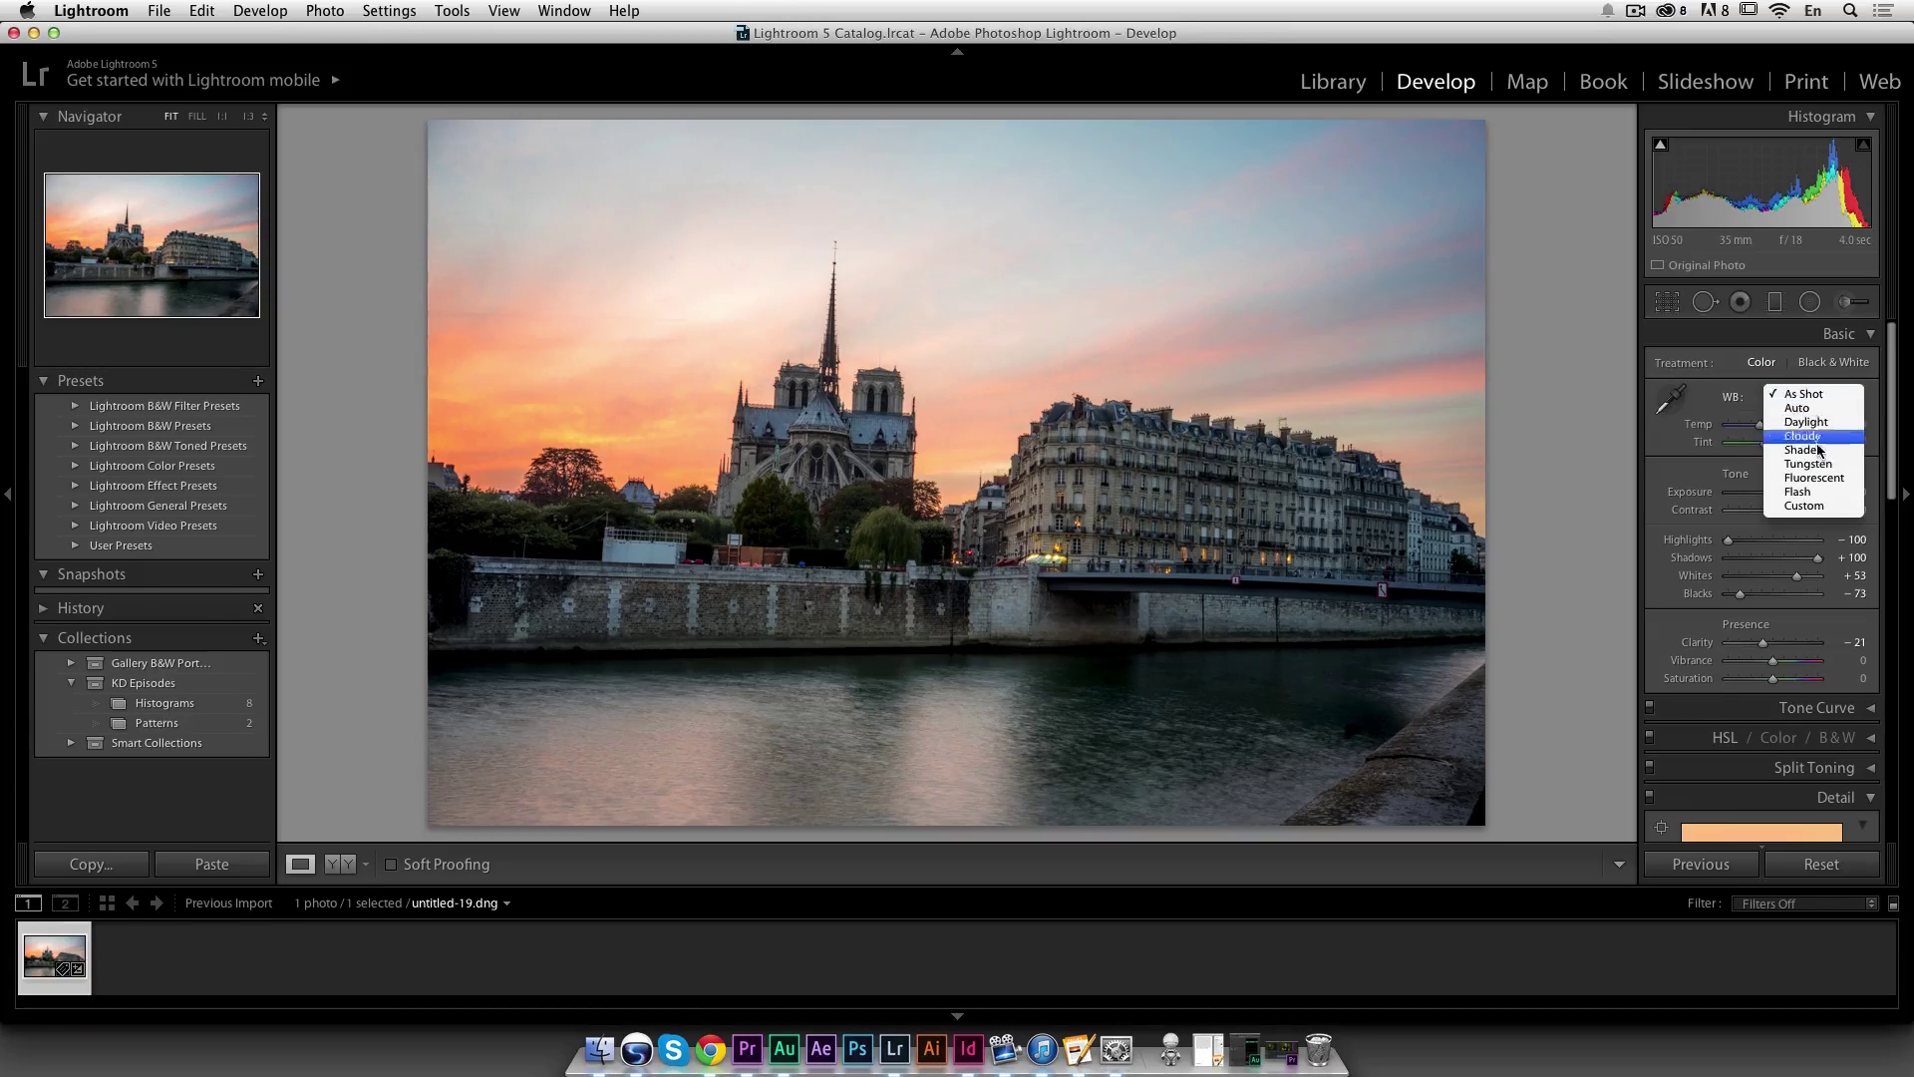
{"action": "key", "text": "Escape"}
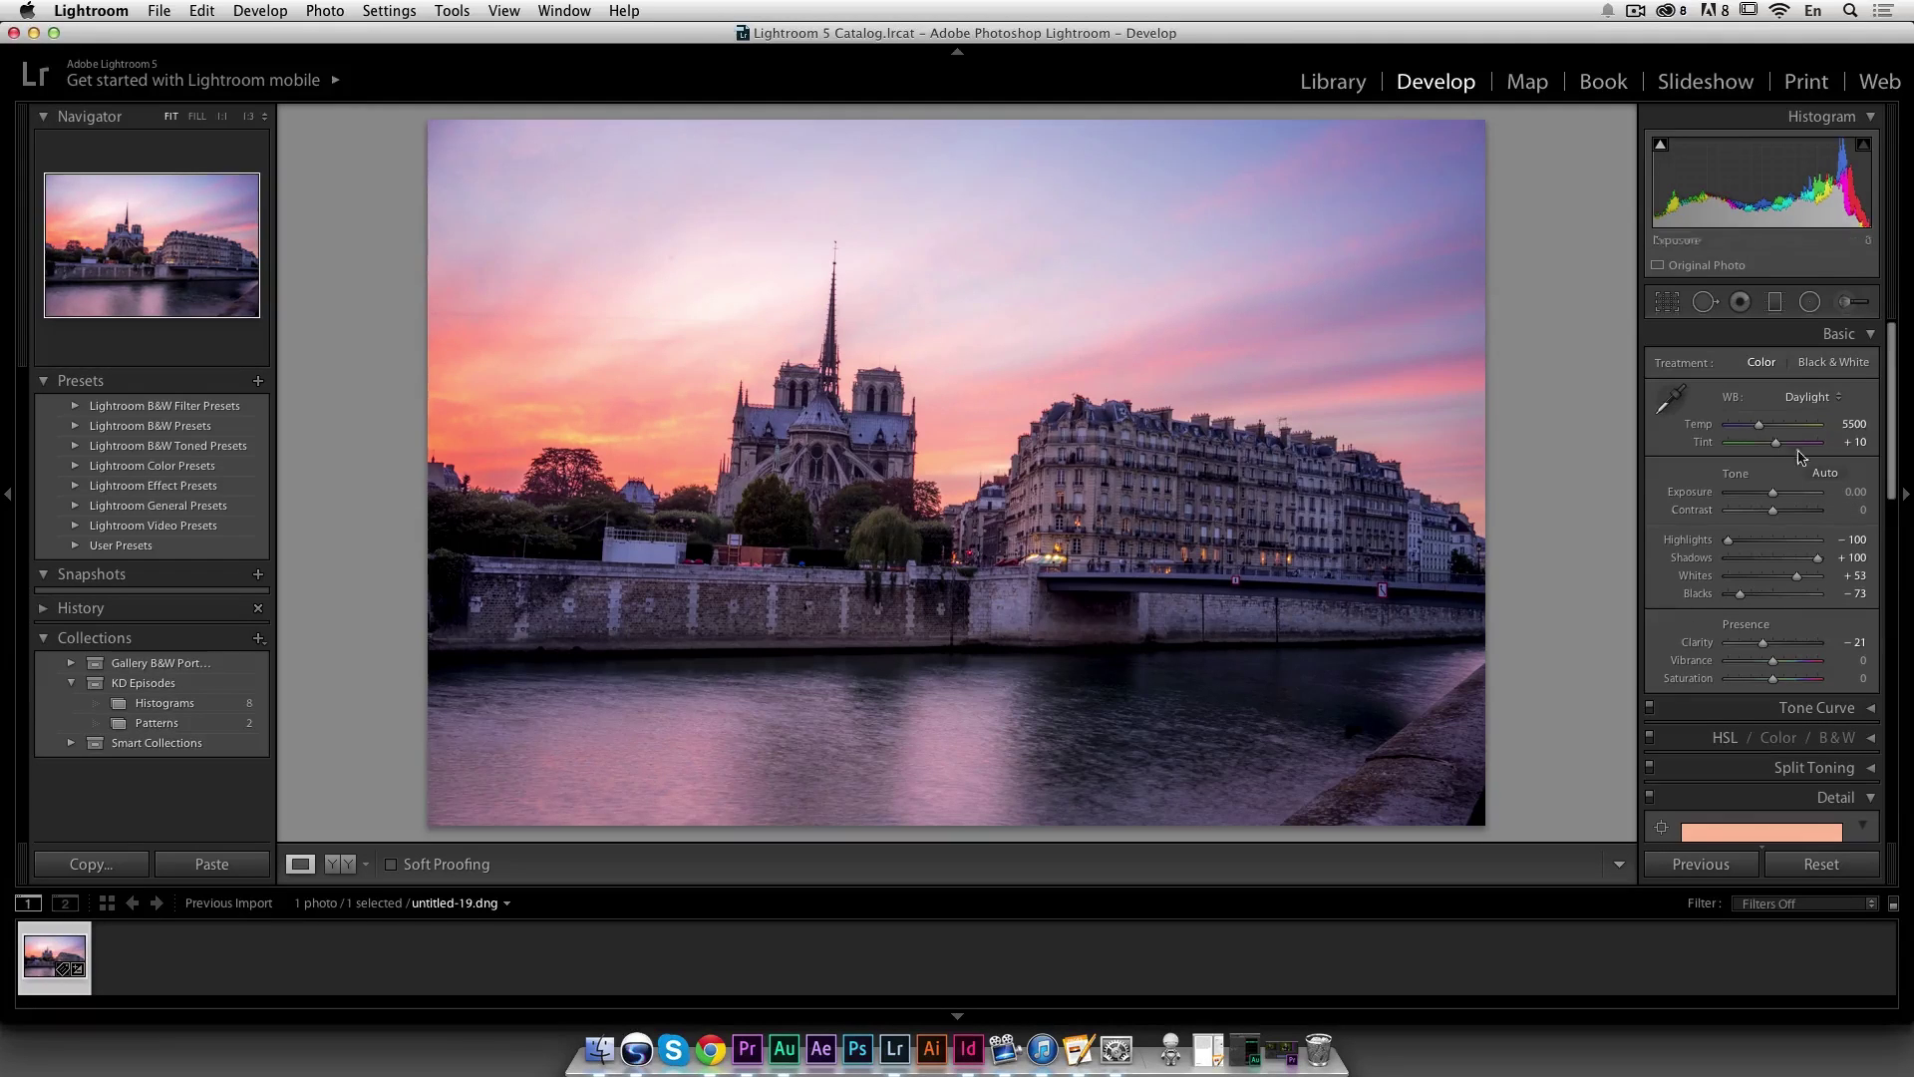
{"action": "left_click", "coordinate": [1812, 396]}
{"action": "left_click", "coordinate": [1813, 411]}
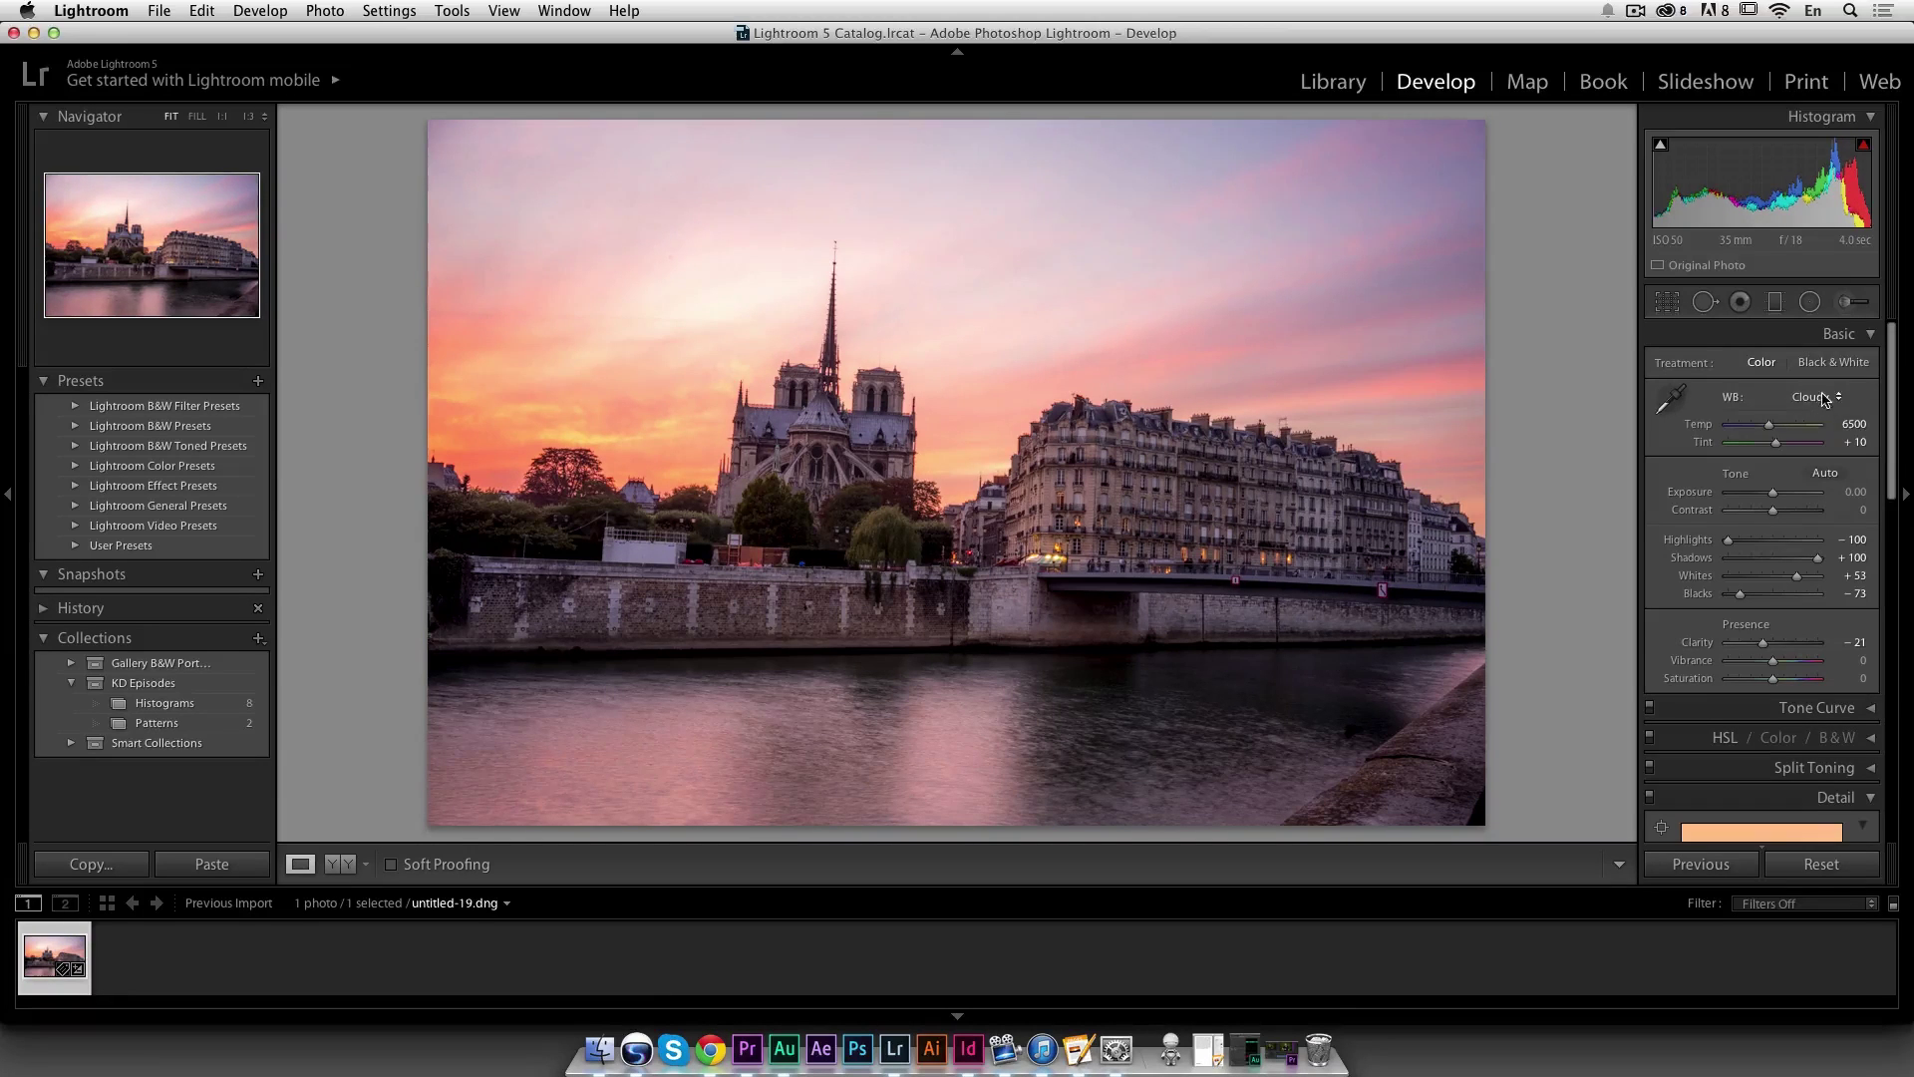
{"action": "left_click", "coordinate": [1825, 397]}
{"action": "left_click", "coordinate": [1830, 418]}
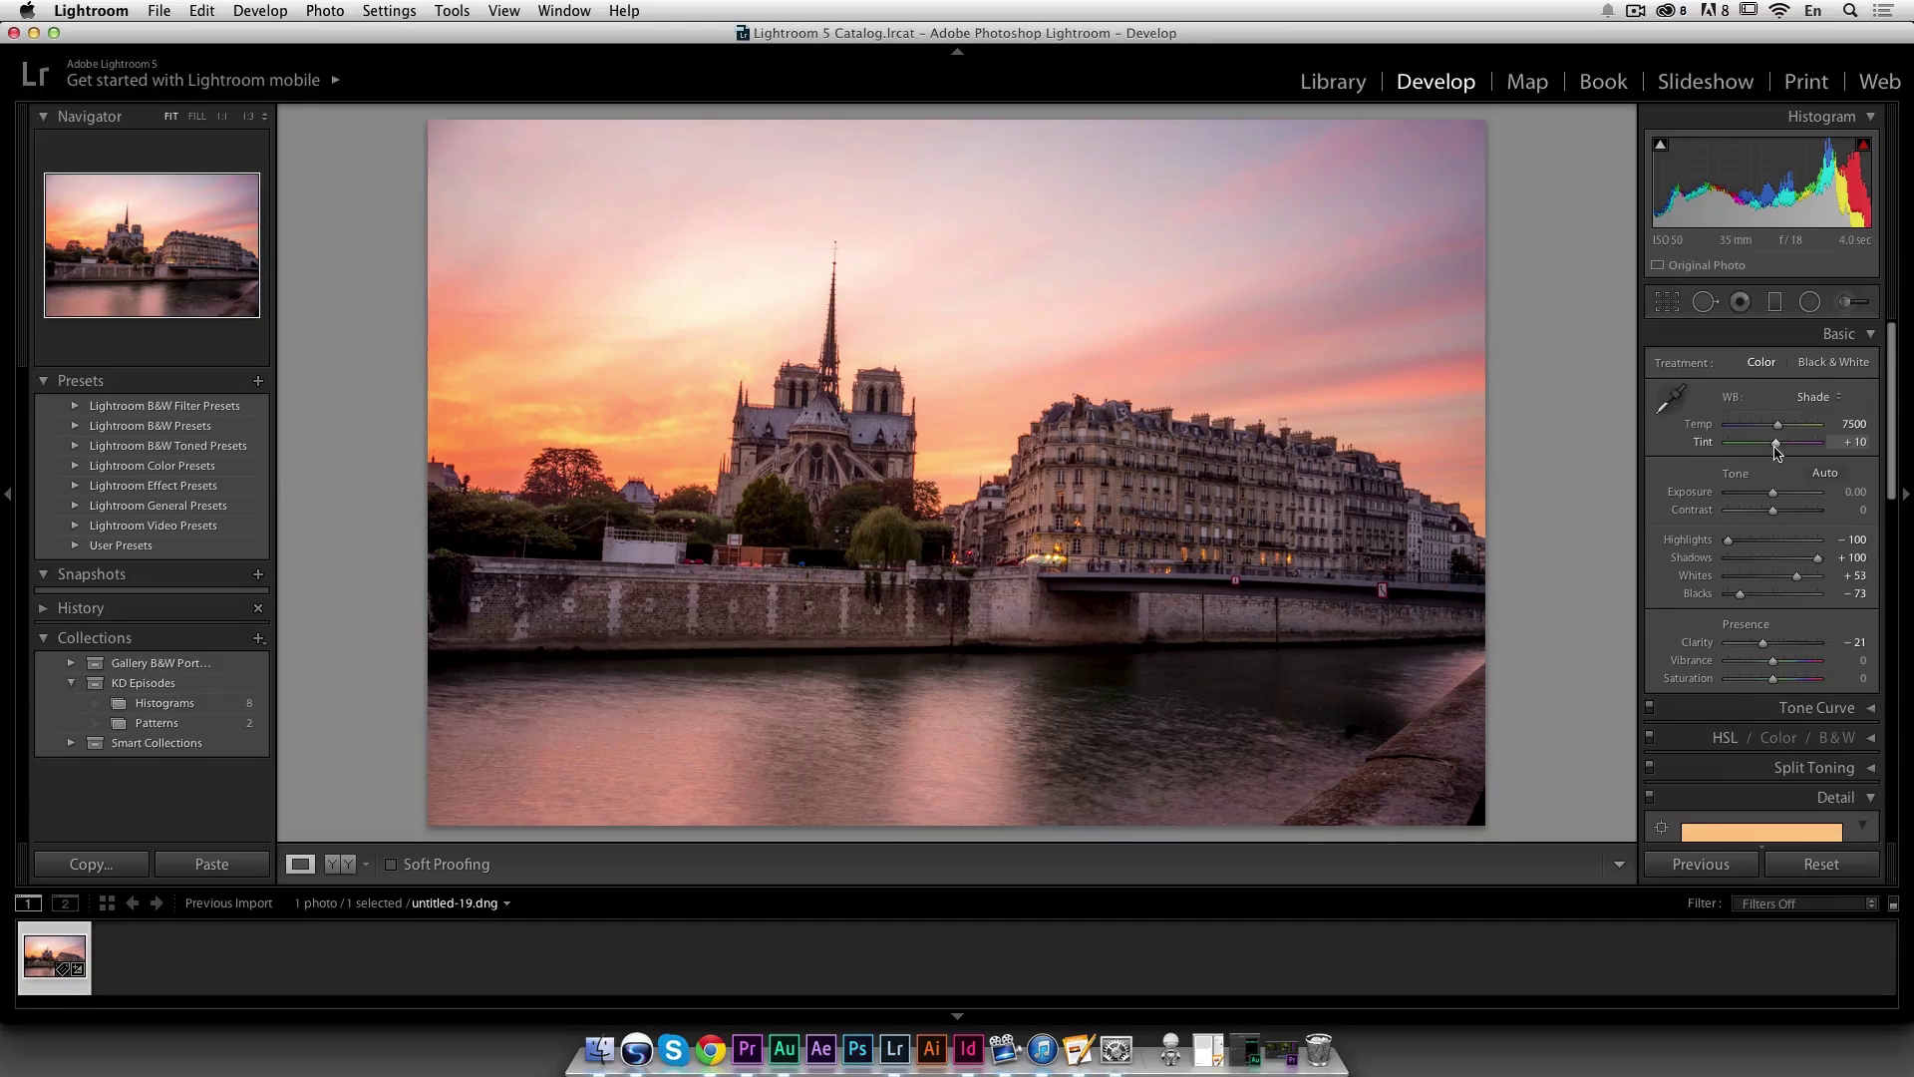
{"action": "left_click_drag", "start_coordinate": [1776, 448], "coordinate": [1780, 448]}
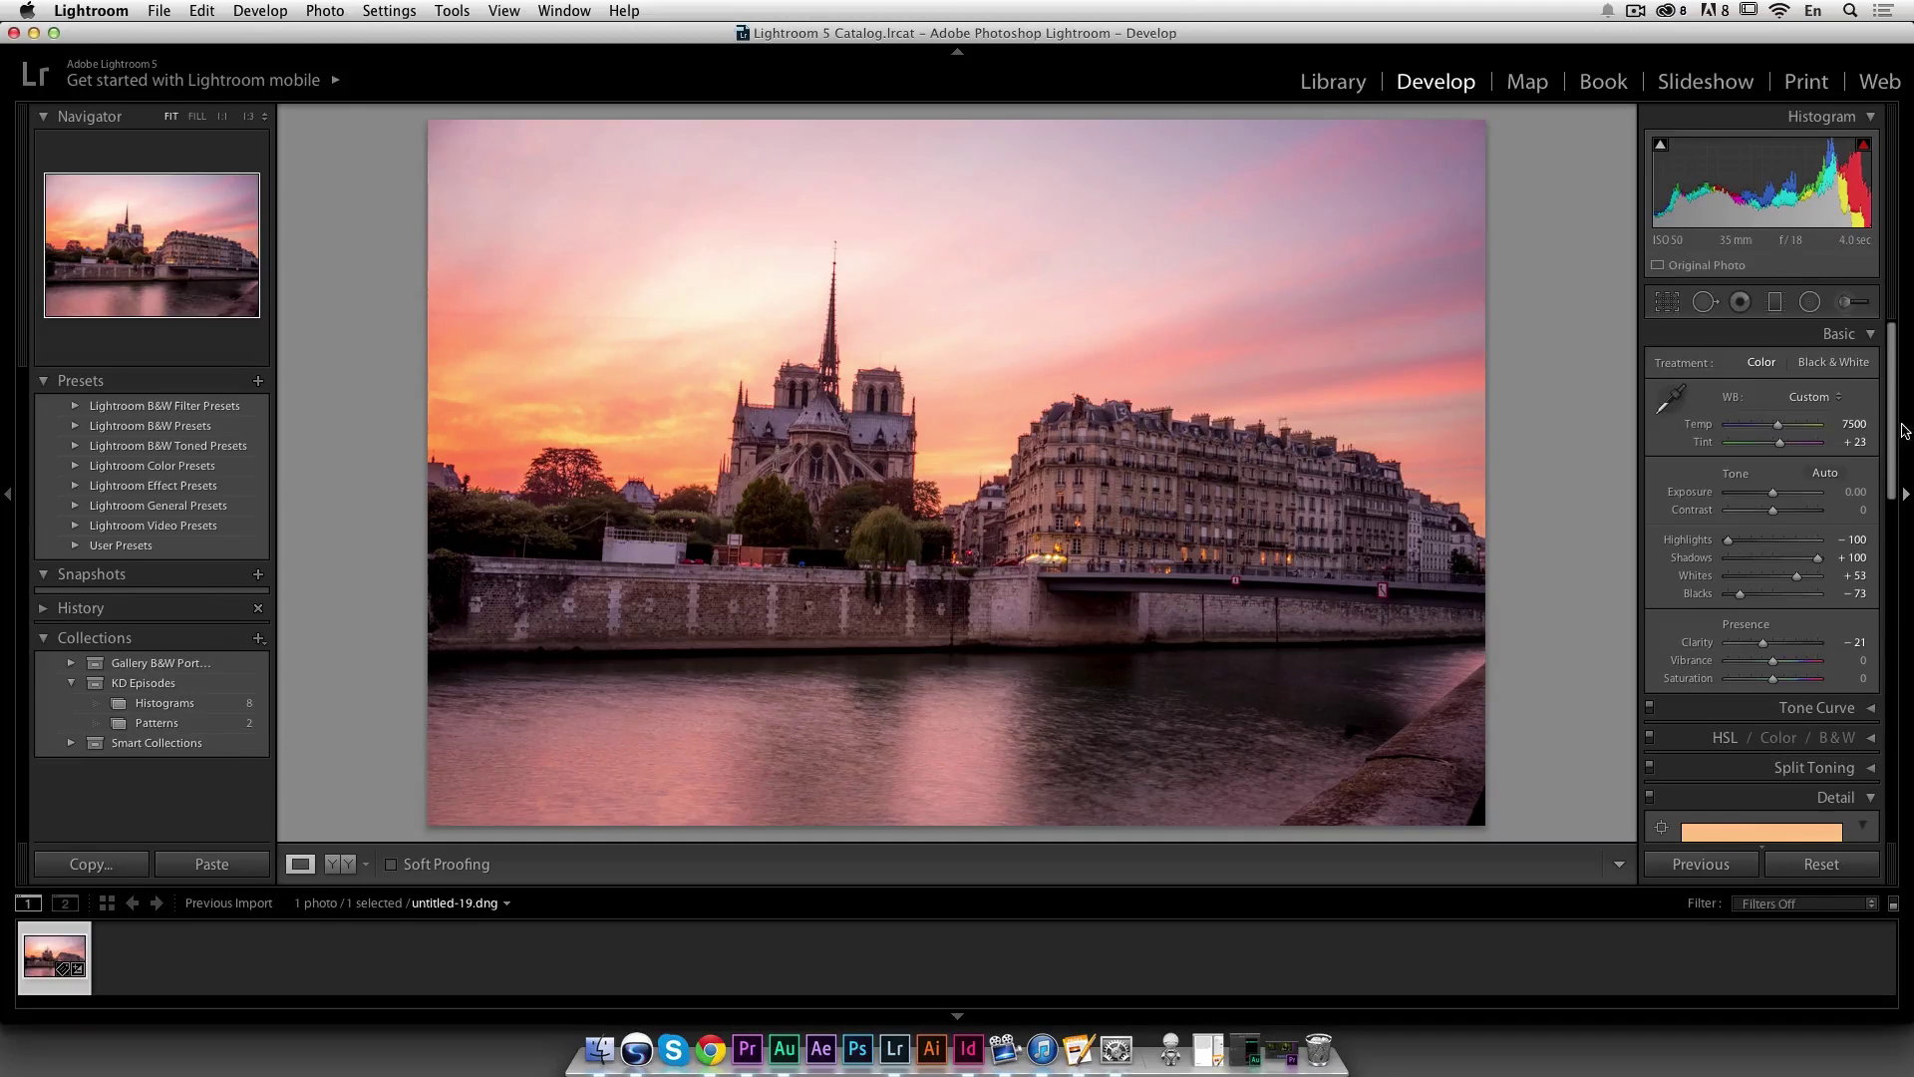
Enable profile corrections and chromatic aberration removal, check at 1:1, then apply Upright Auto
{"action": "left_click_drag", "start_coordinate": [1891, 430], "coordinate": [1878, 634]}
{"action": "scroll", "coordinate": [1854, 628], "scroll_direction": "down", "scroll_amount": 3}
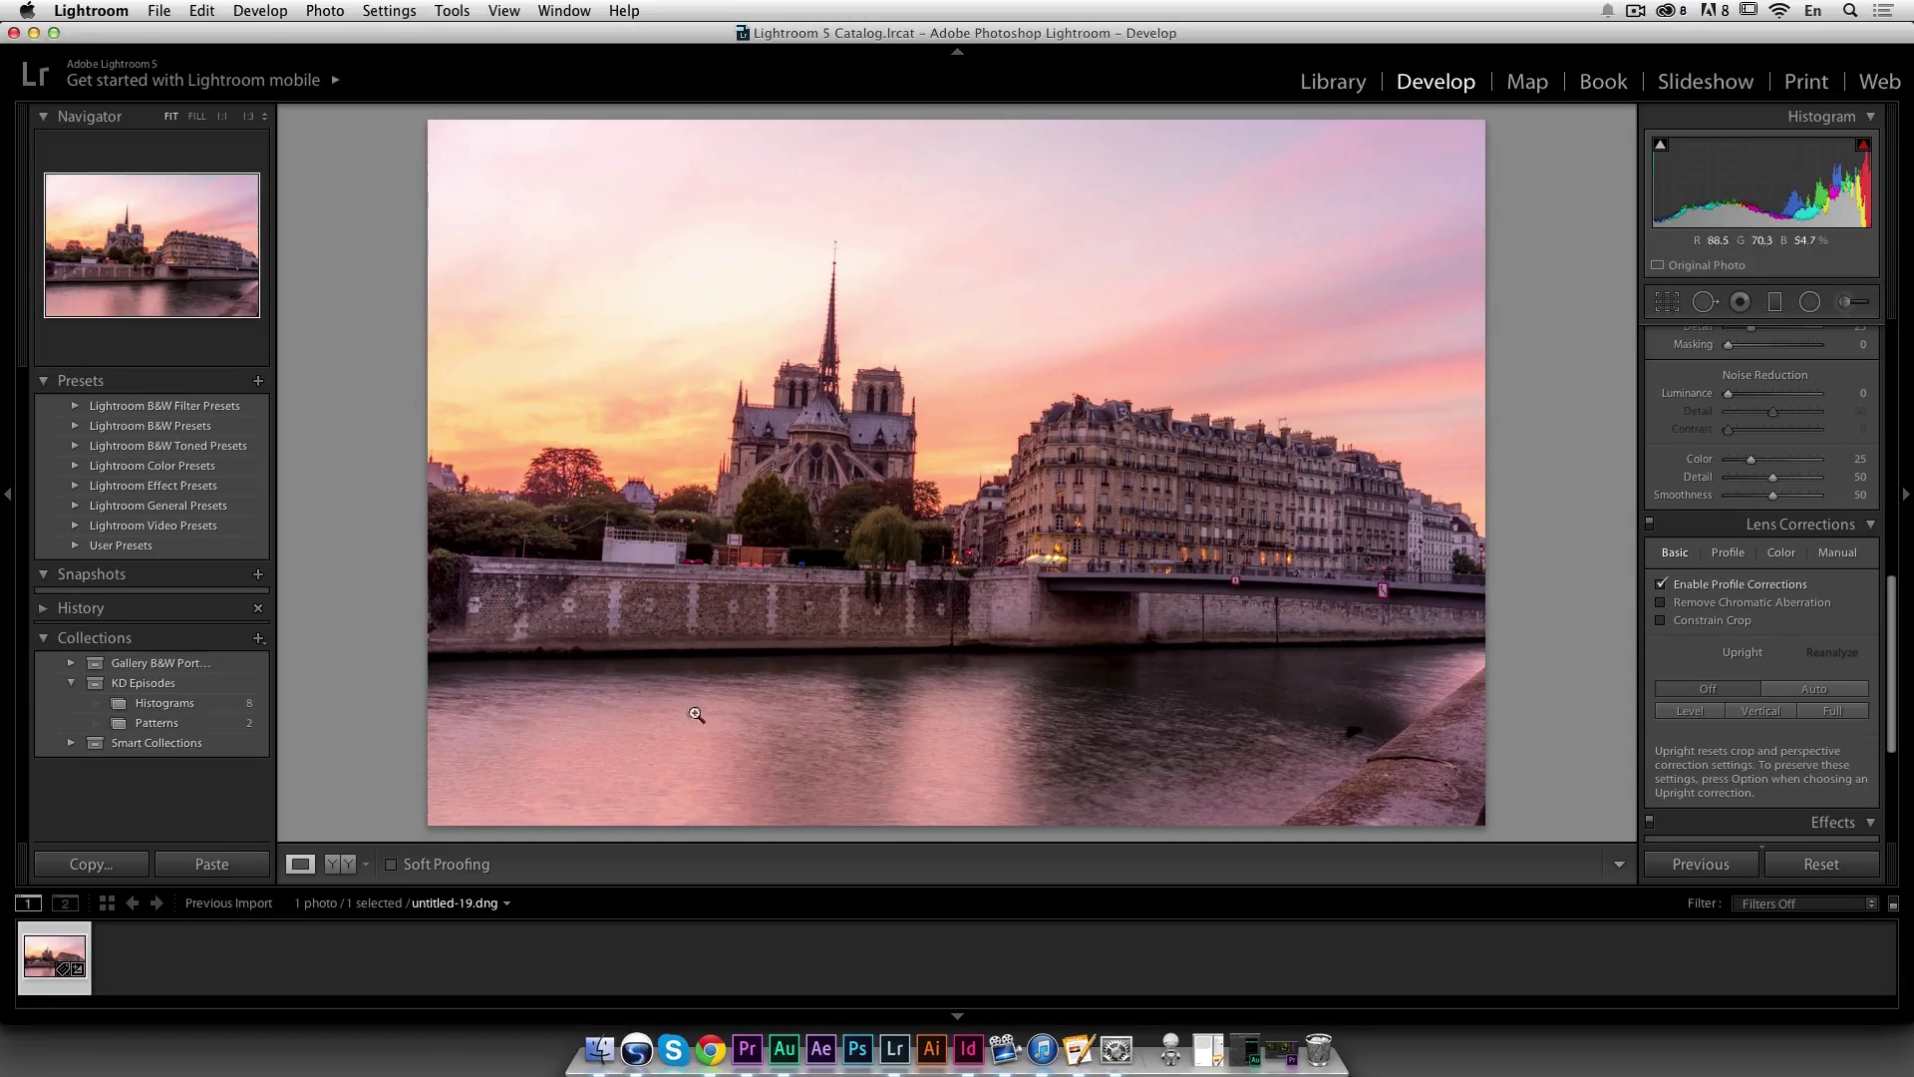
{"action": "left_click", "coordinate": [1736, 605]}
{"action": "left_click", "coordinate": [793, 389]}
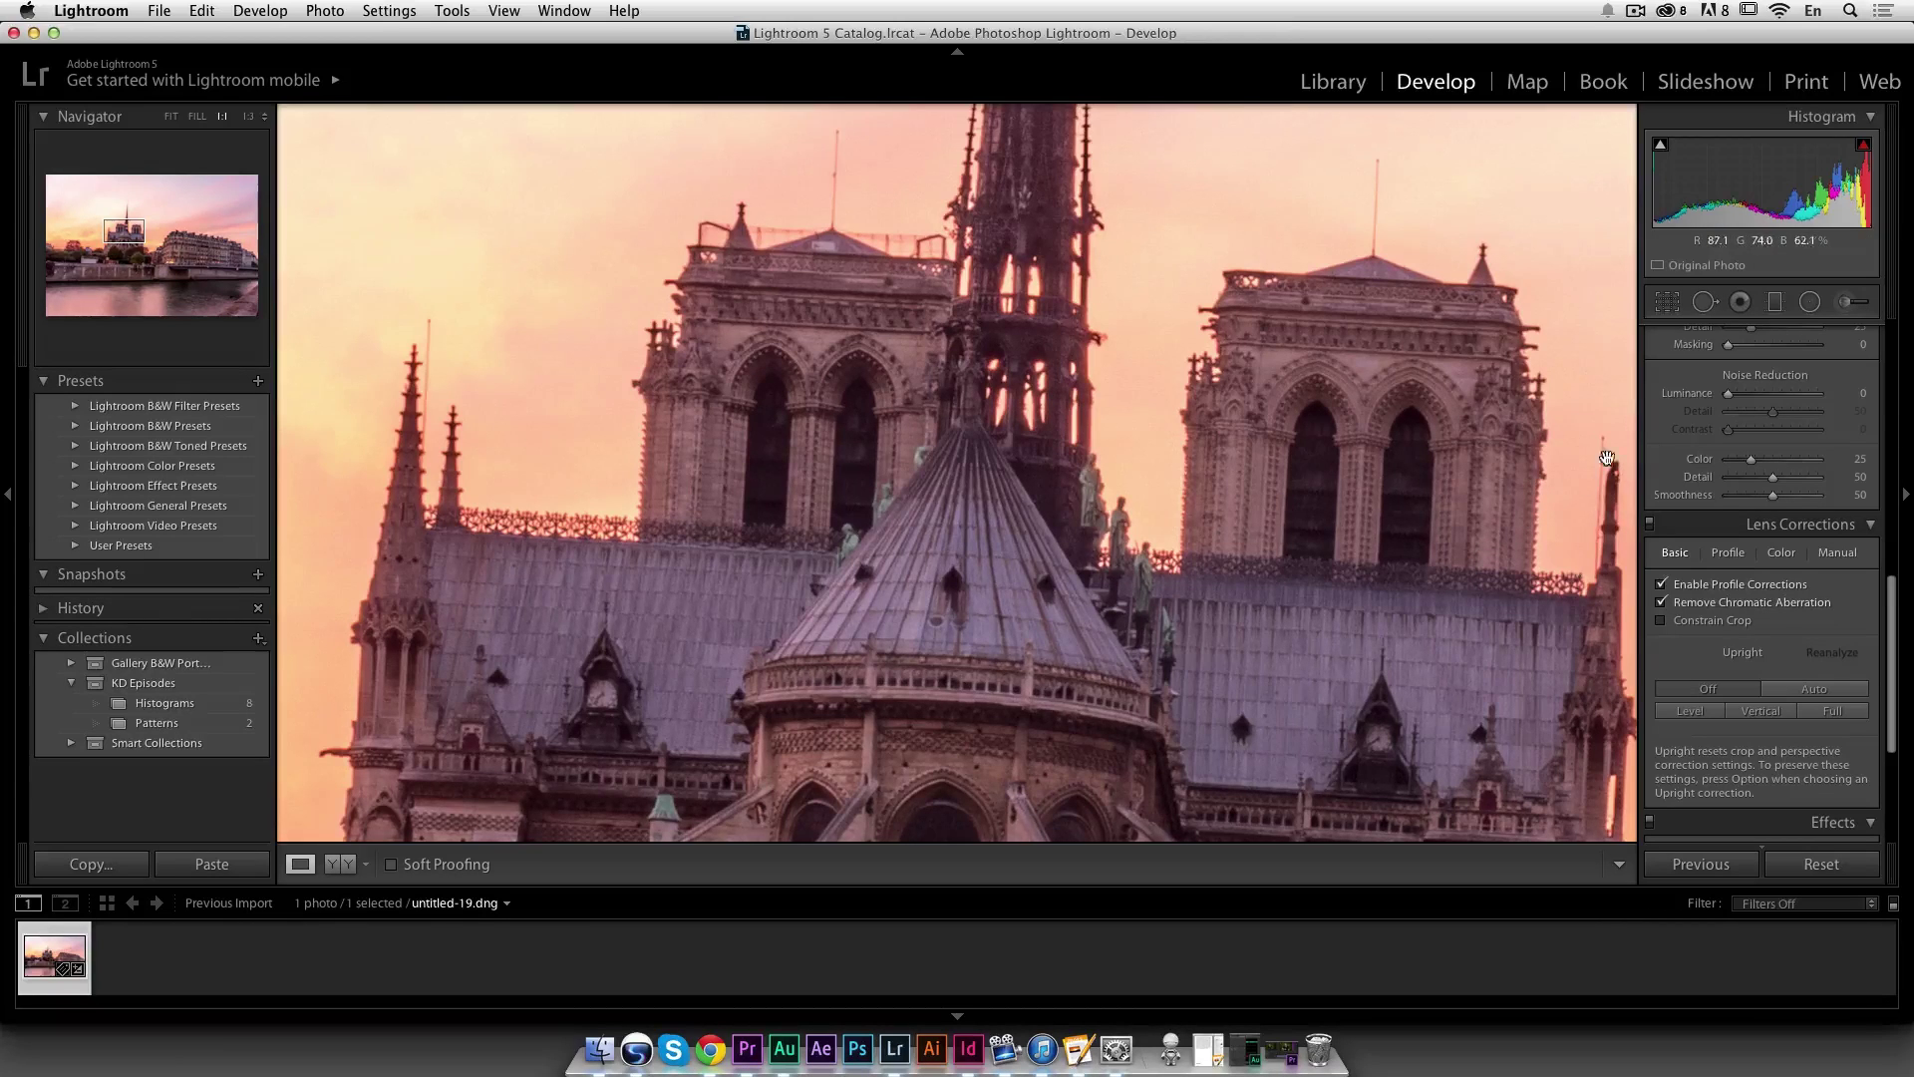
{"action": "left_click", "coordinate": [1374, 482]}
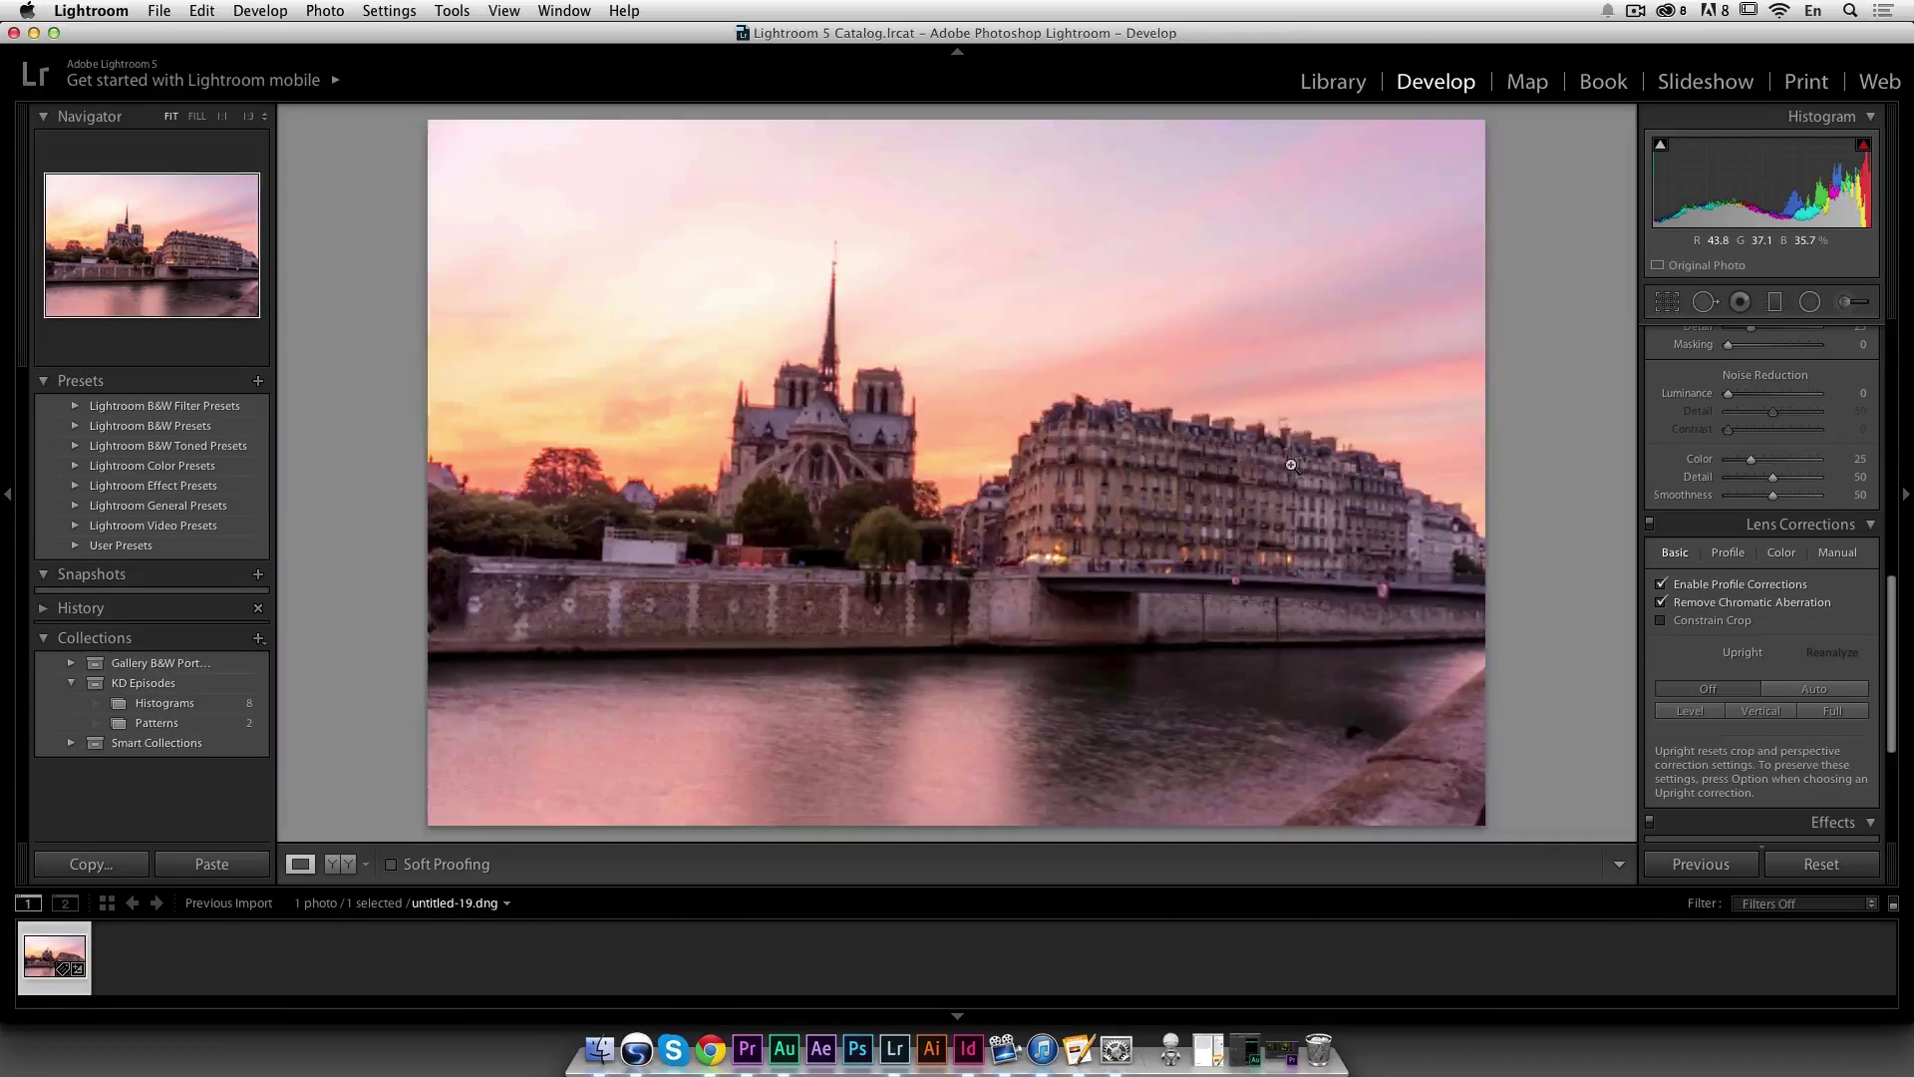
{"action": "left_click", "coordinate": [1818, 689]}
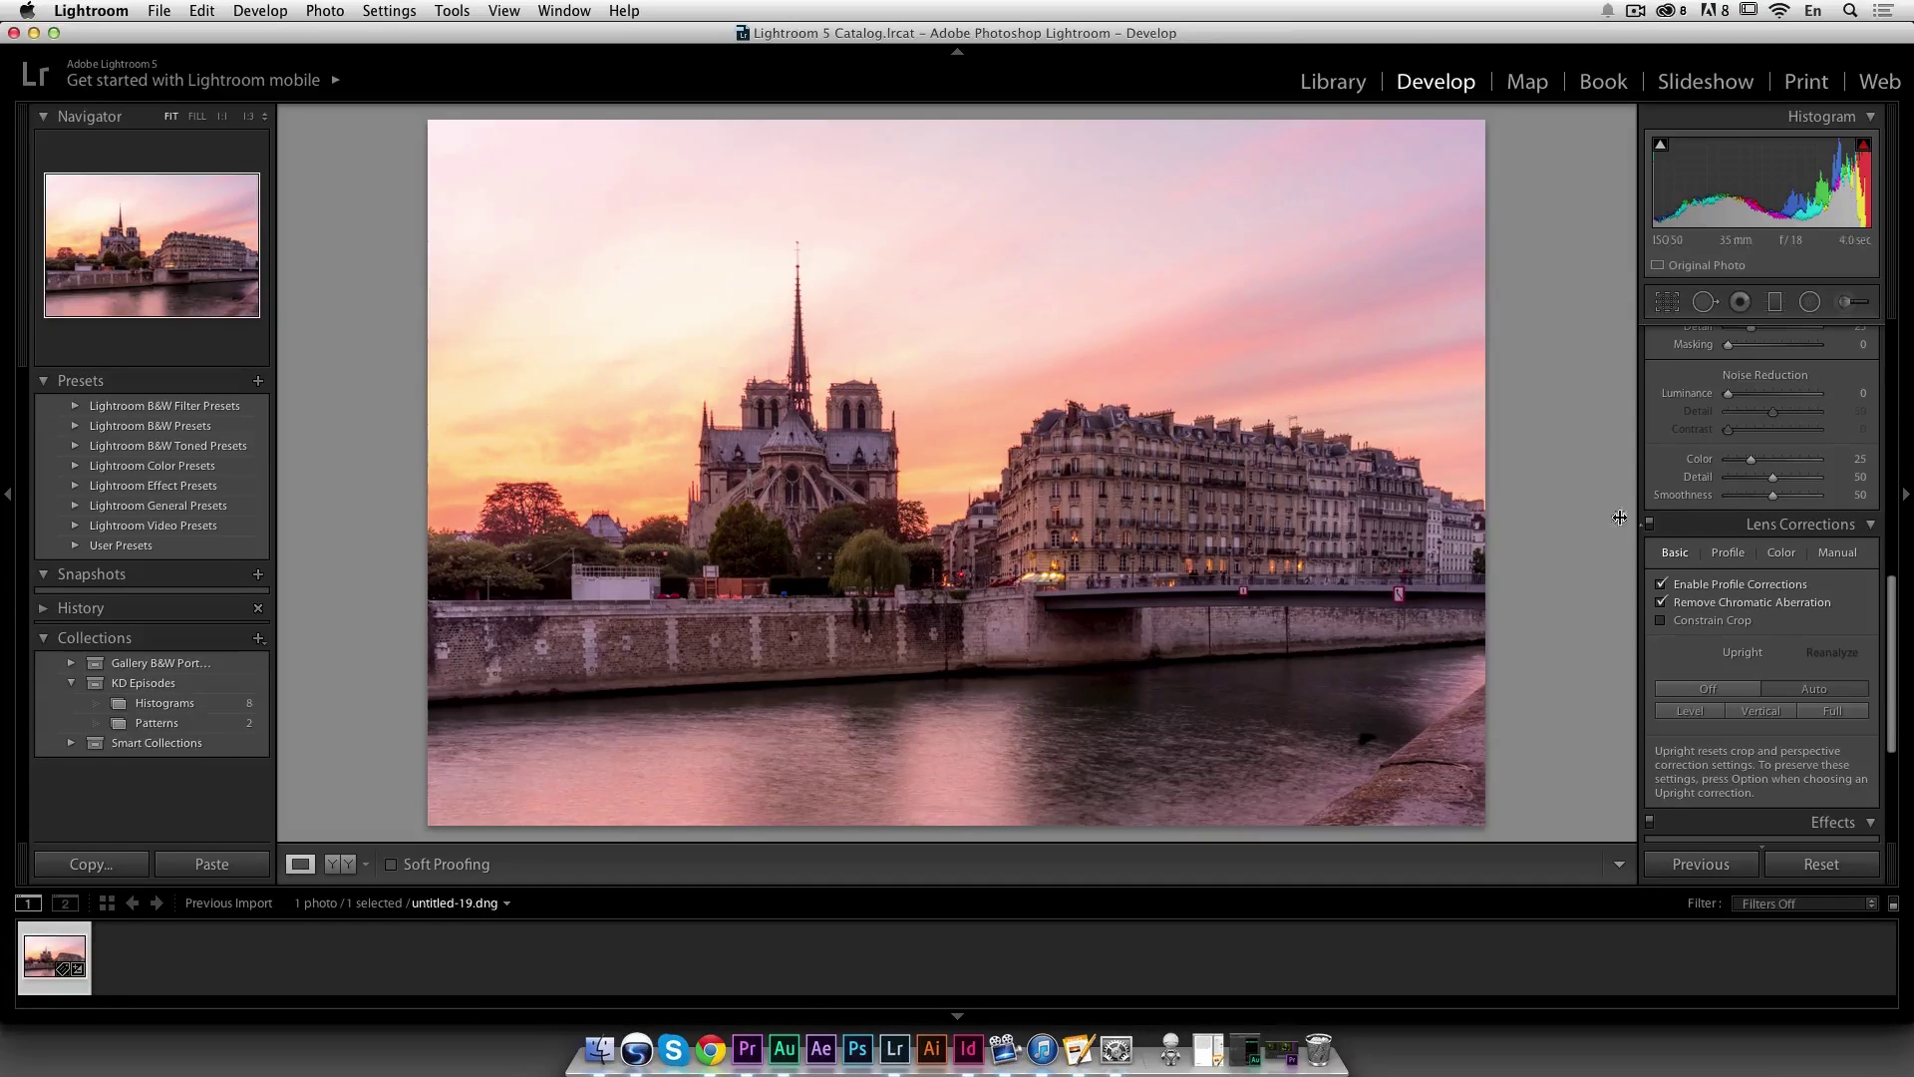
Reset the white balance to the Daylight preset (Temp 5500, Tint +10)
{"action": "scroll", "coordinate": [1894, 491], "scroll_direction": "up", "scroll_amount": 10}
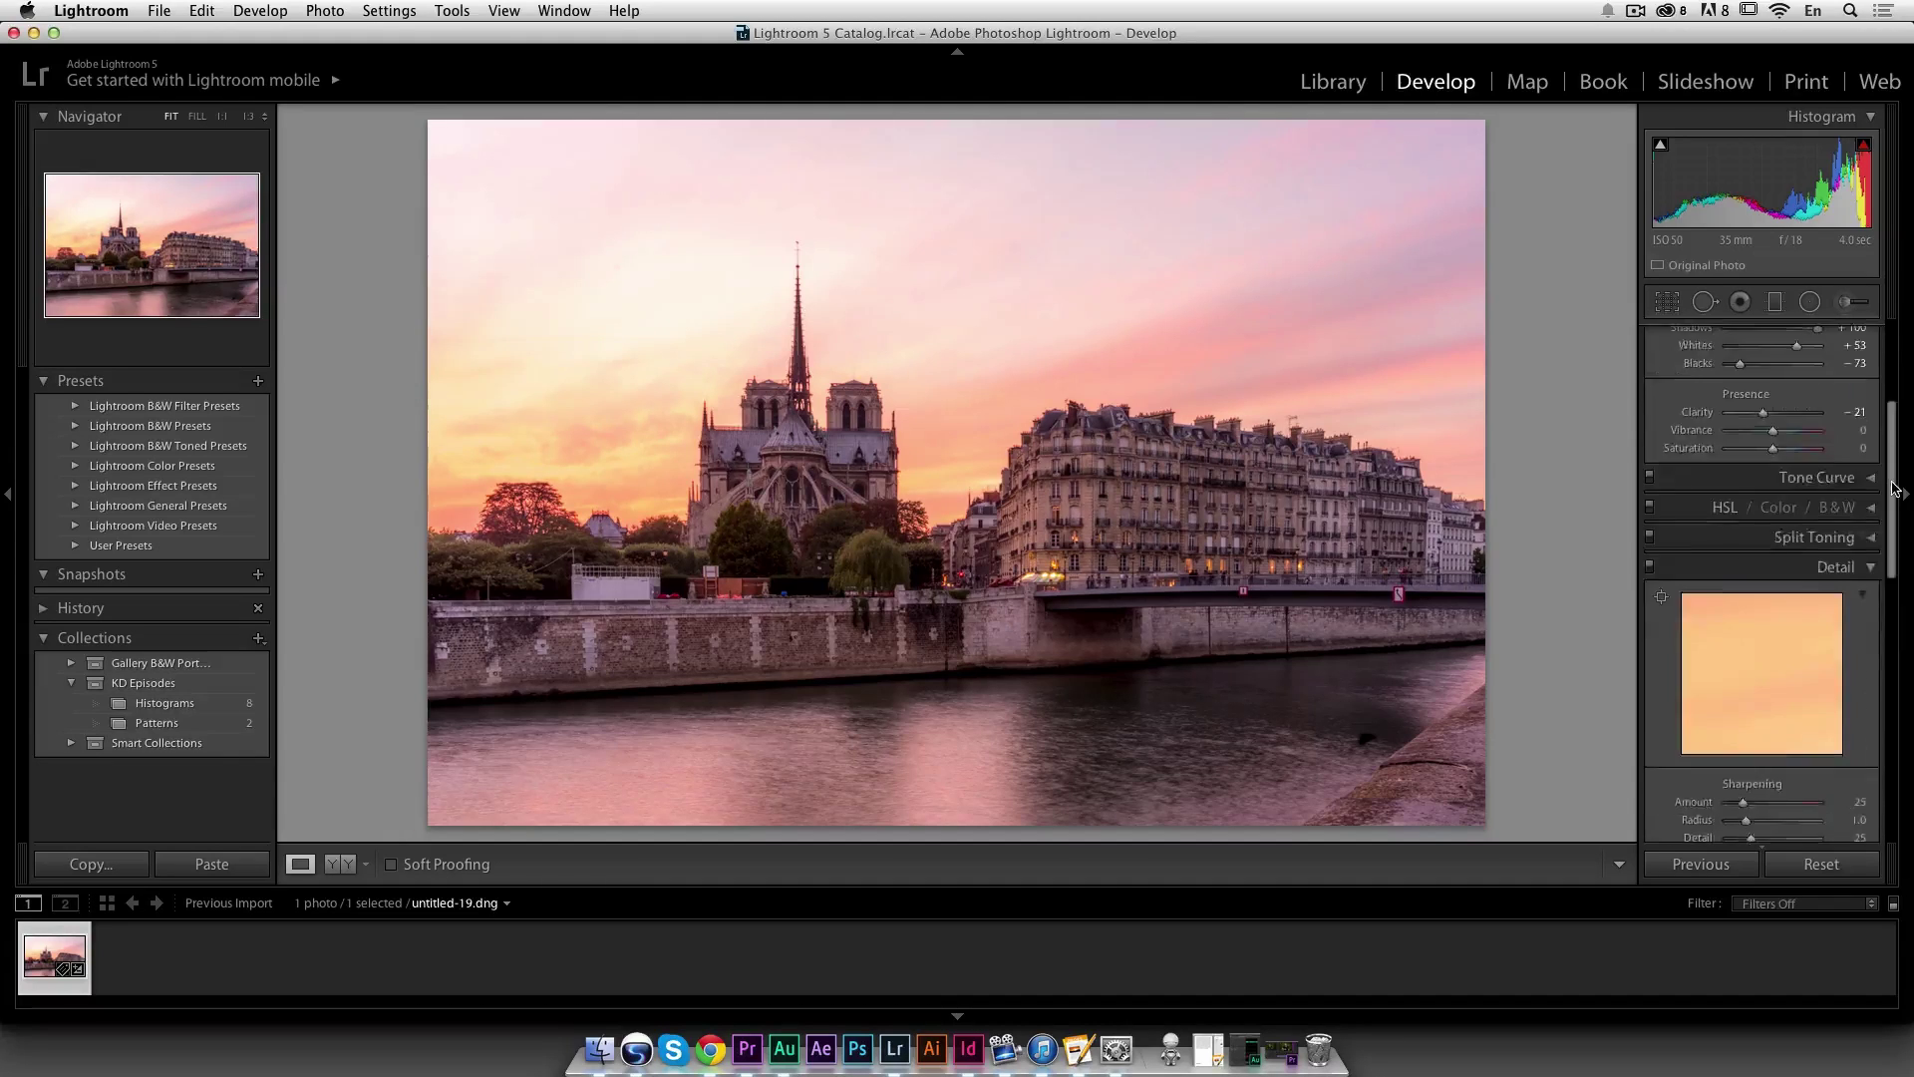
{"action": "left_click", "coordinate": [1809, 397]}
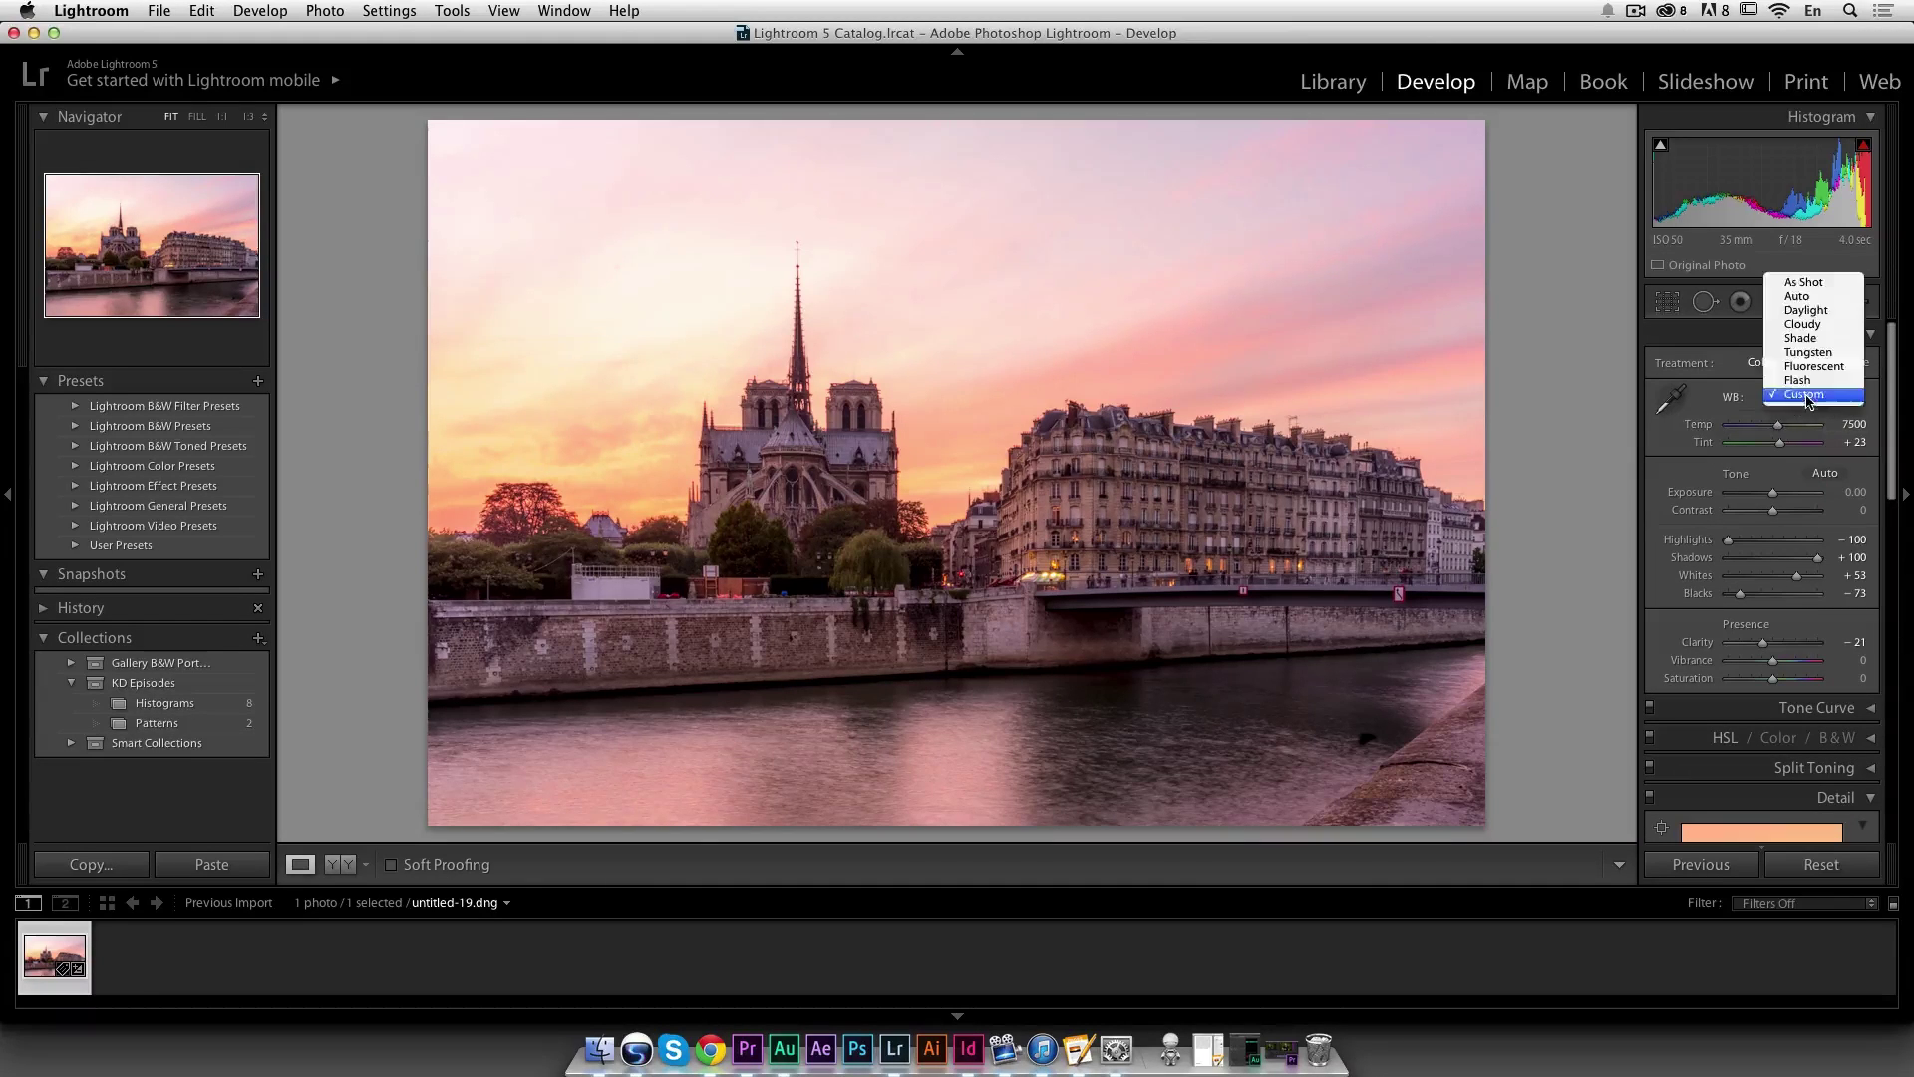
{"action": "left_click", "coordinate": [1829, 313]}
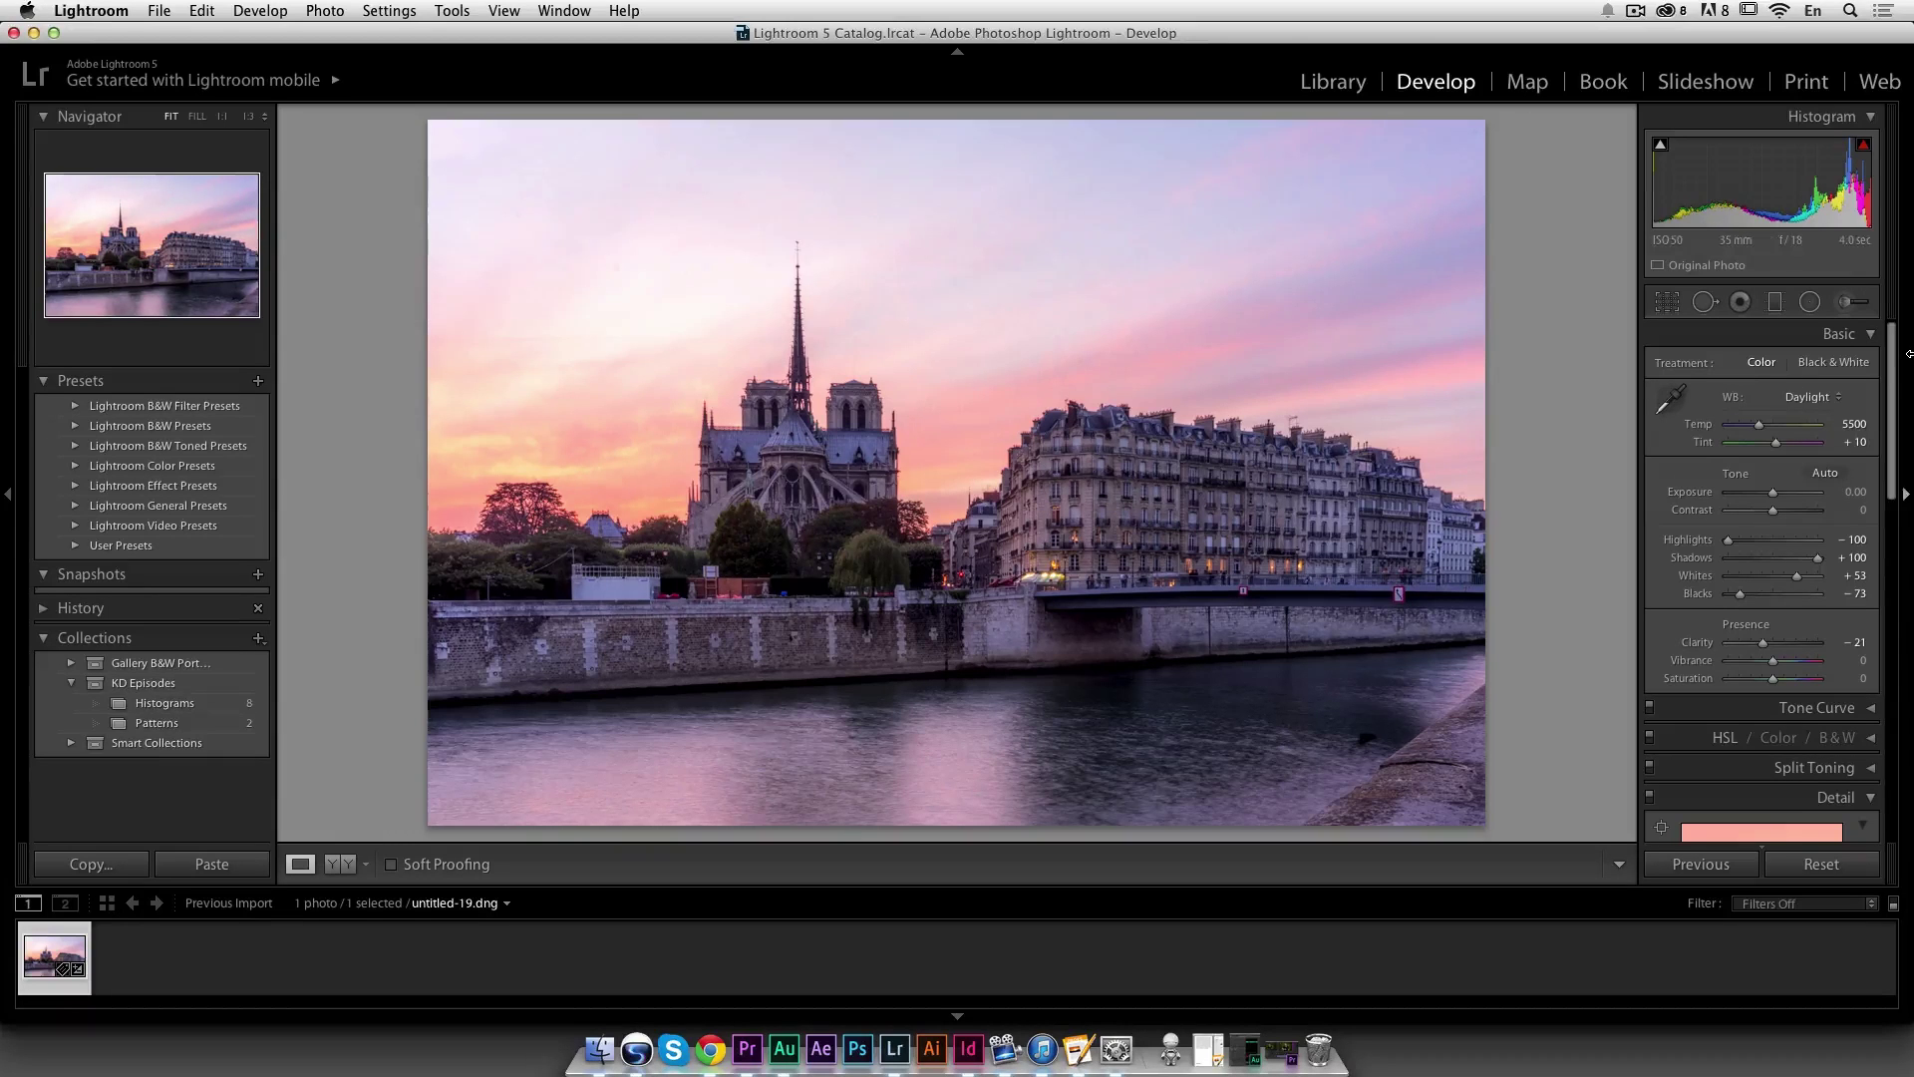
Lay a graduated filter over the upper sky at Exposure −1.11 and Temp −28
{"action": "left_click", "coordinate": [1774, 302]}
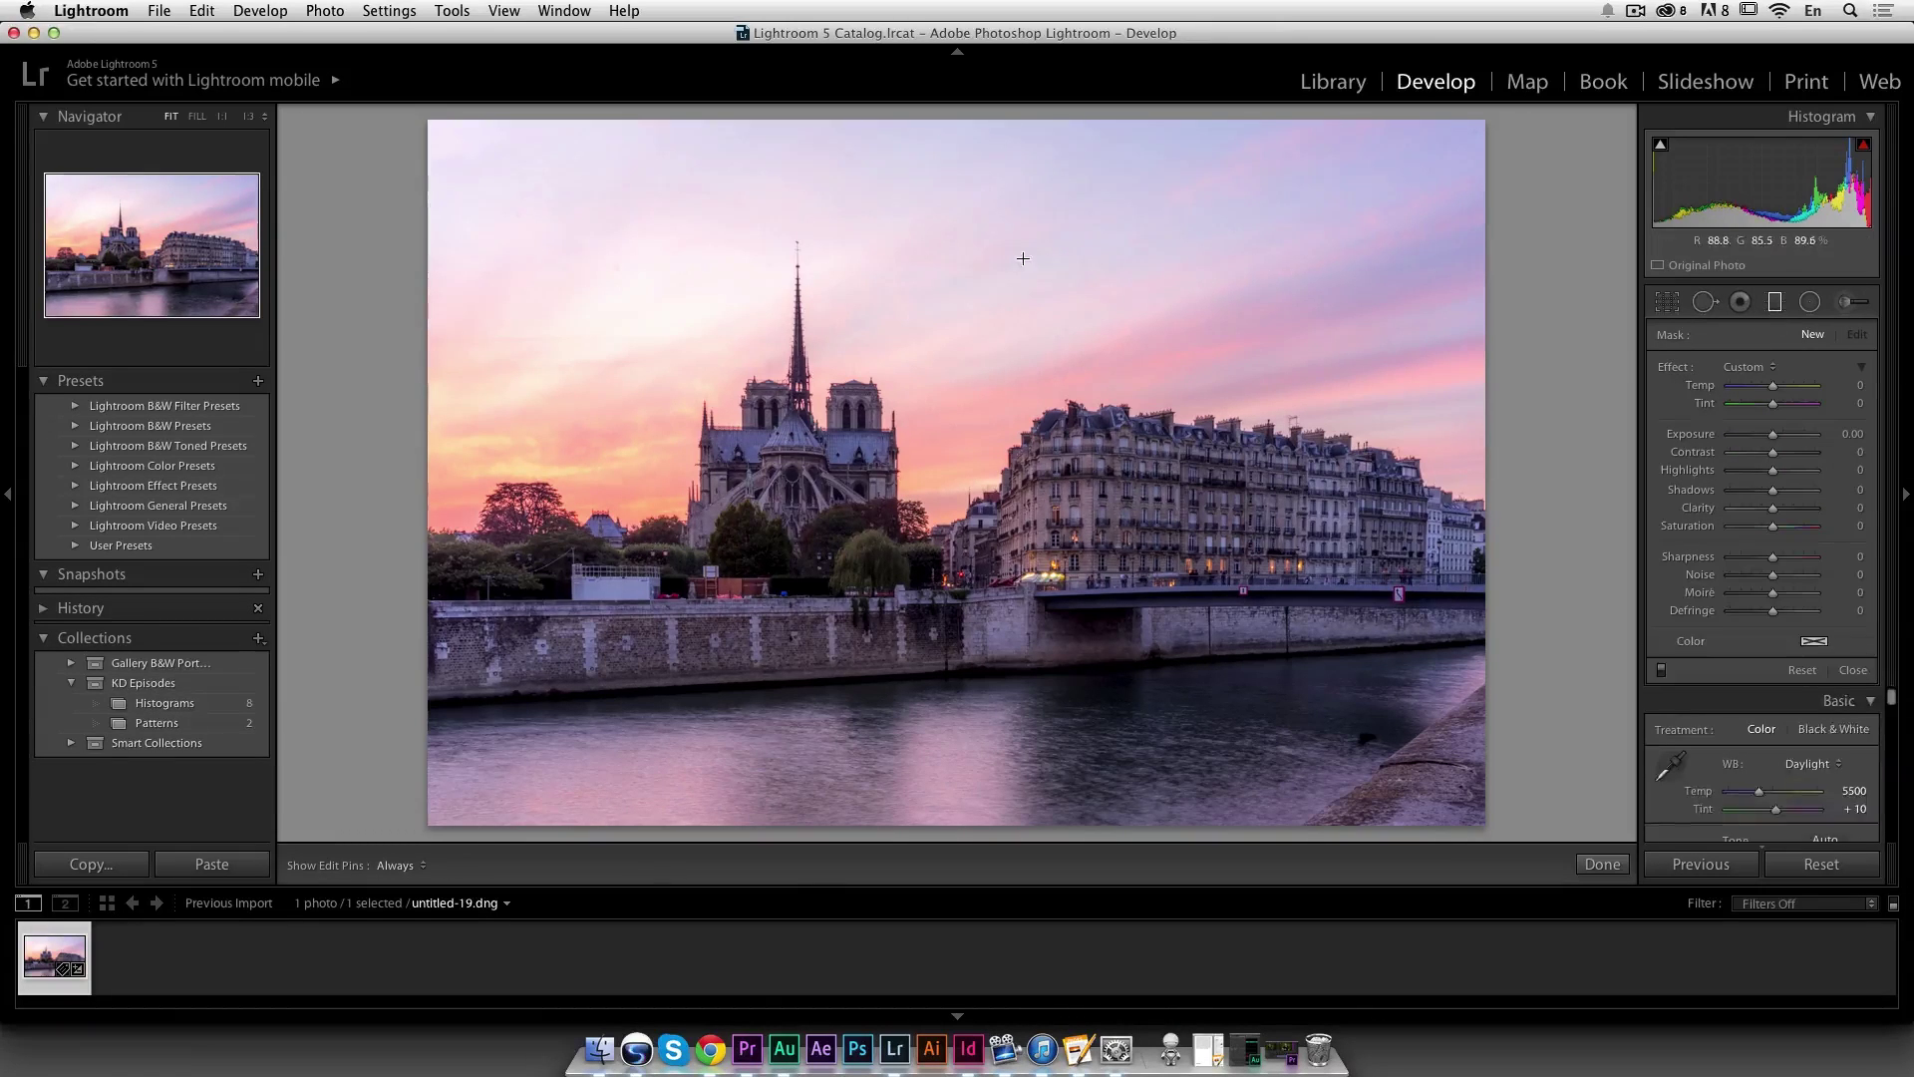
{"action": "left_click_drag", "start_coordinate": [1037, 261], "coordinate": [1047, 511]}
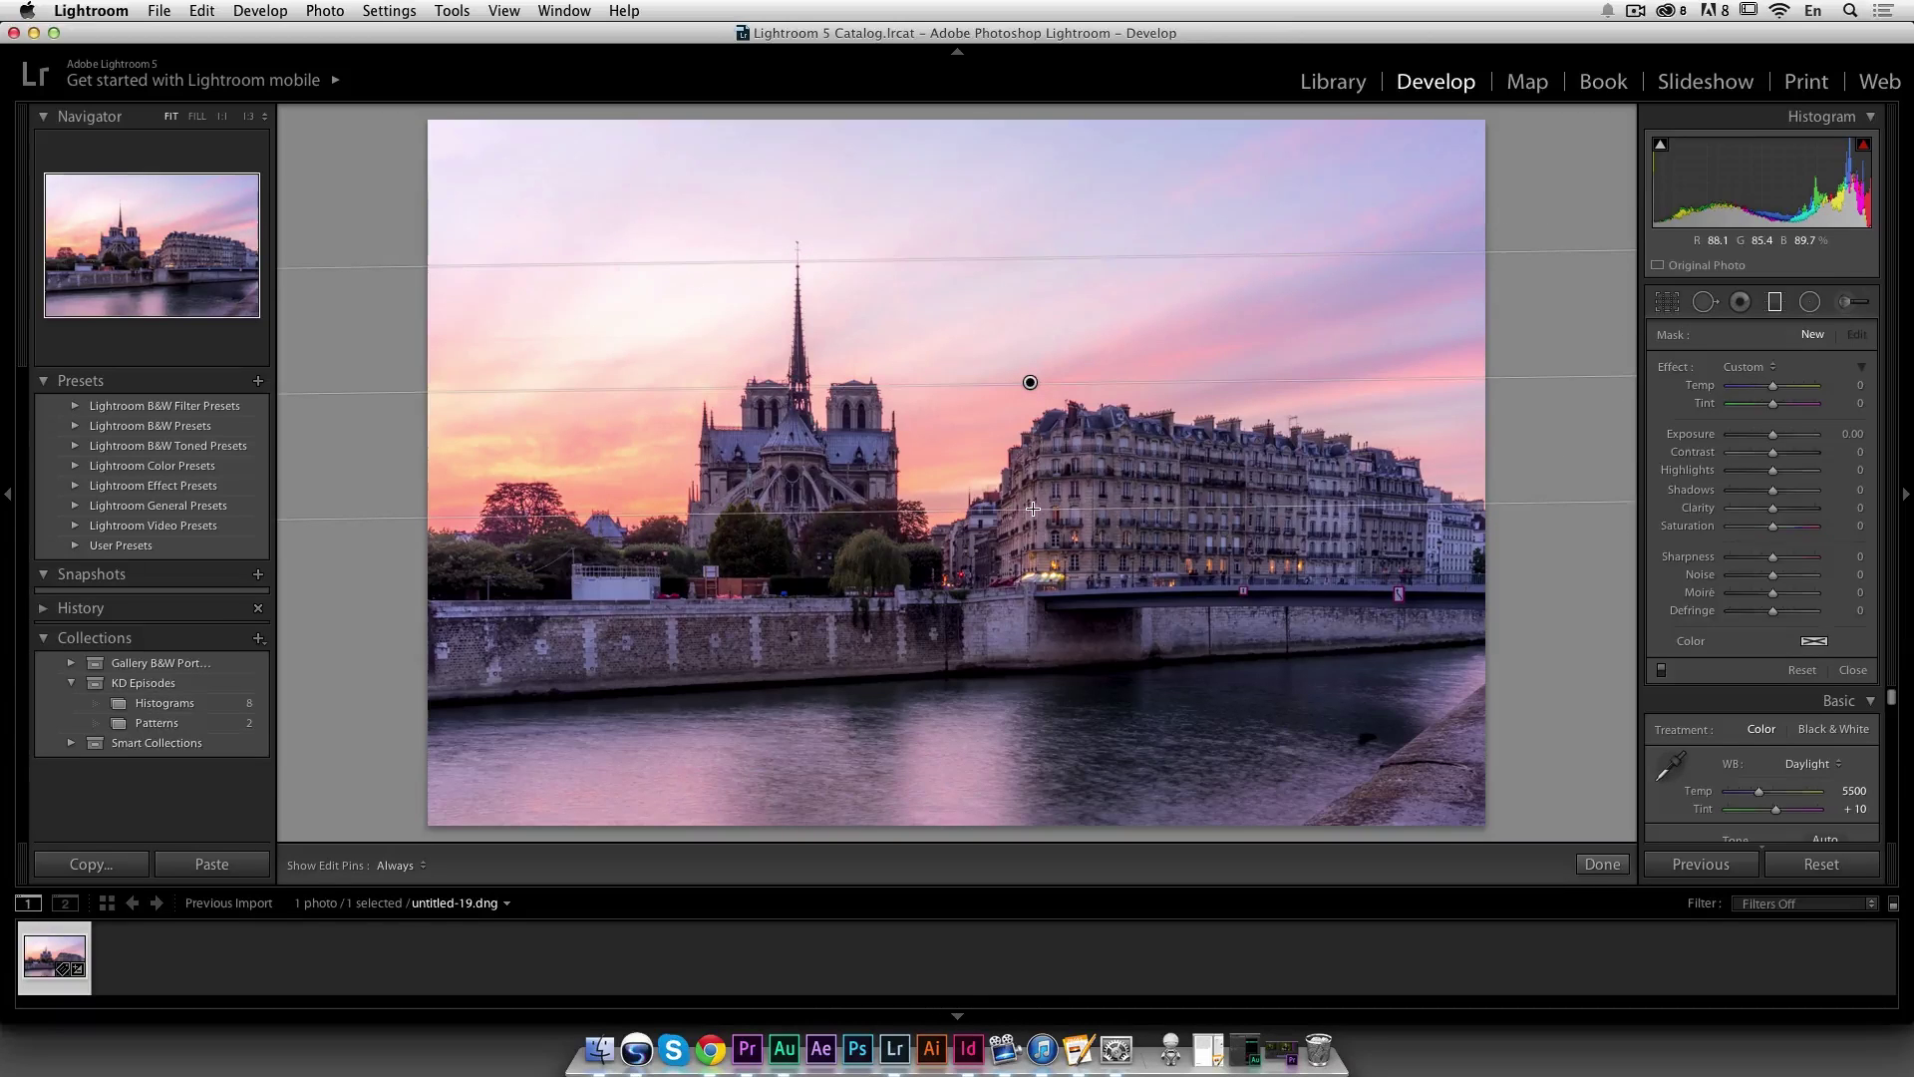
{"action": "left_click_drag", "start_coordinate": [1772, 435], "coordinate": [1762, 387]}
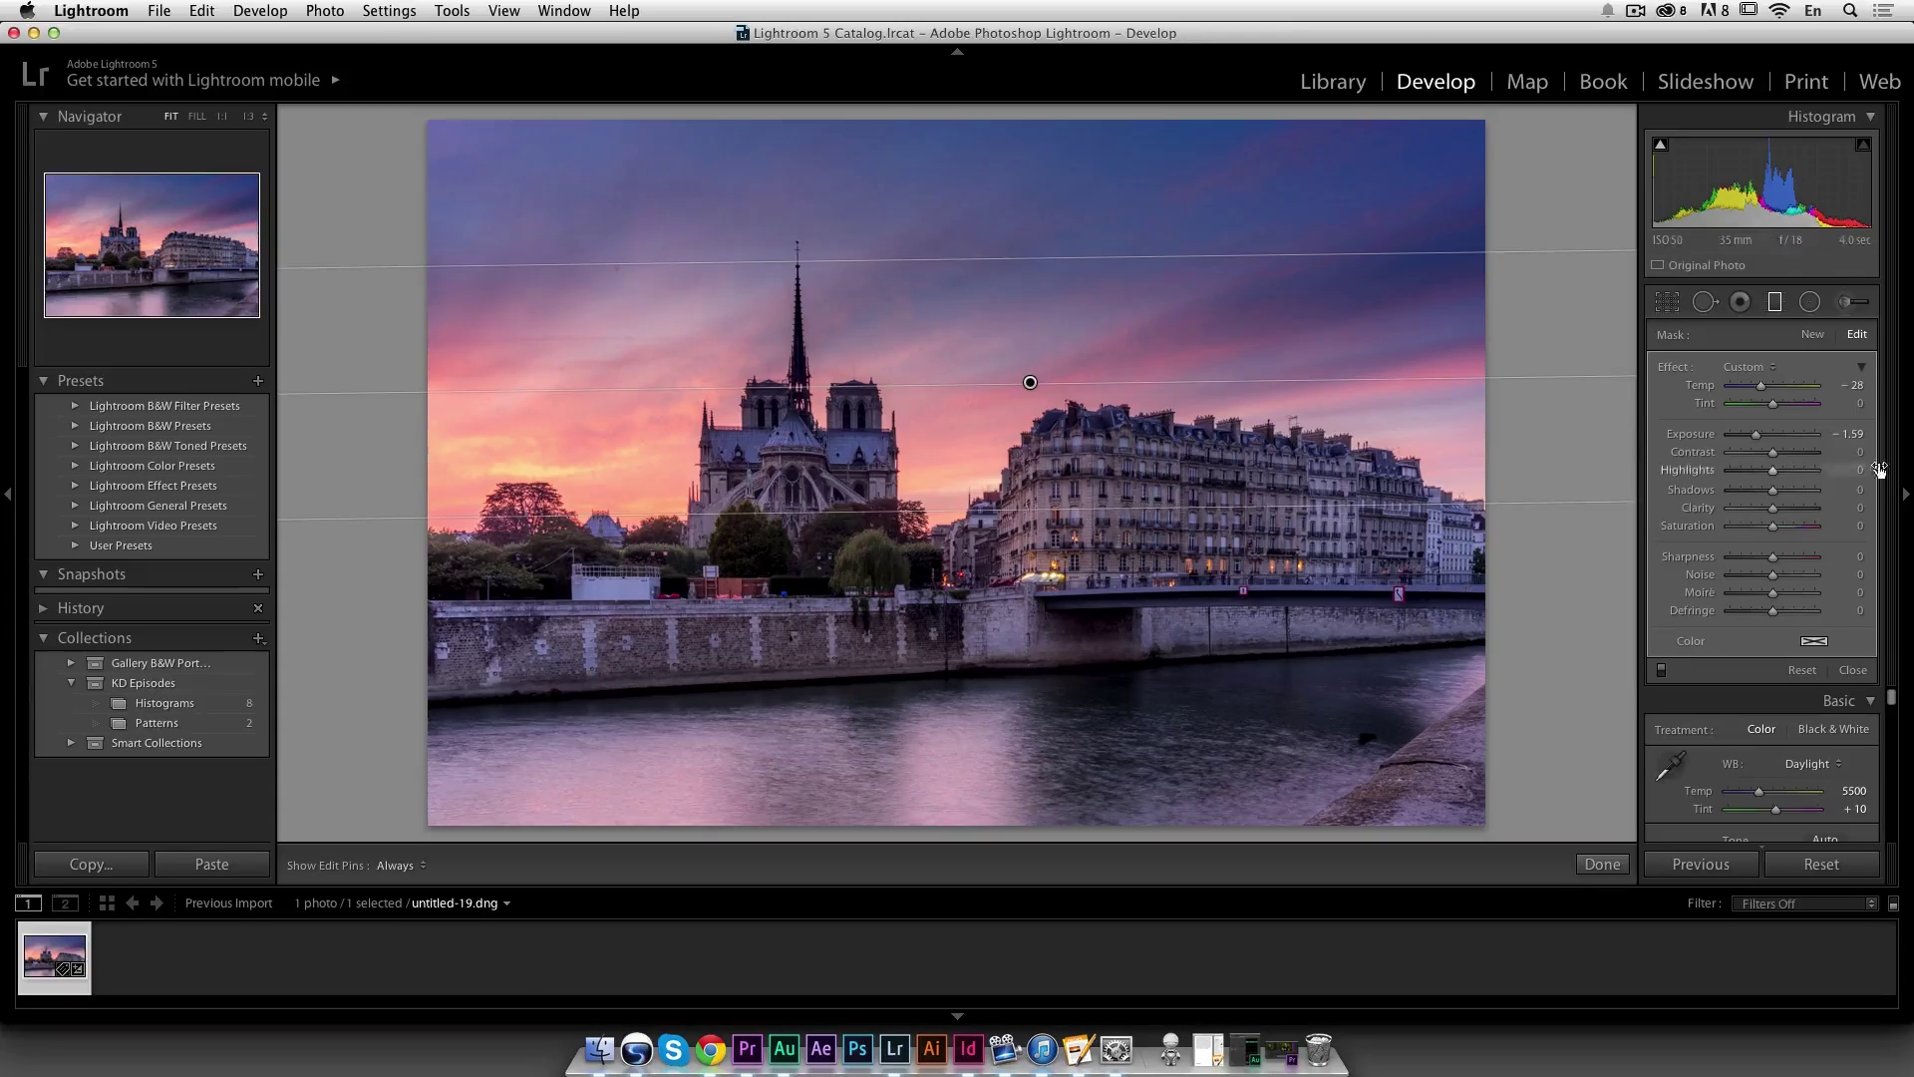
{"action": "left_click_drag", "start_coordinate": [1757, 437], "coordinate": [1761, 439]}
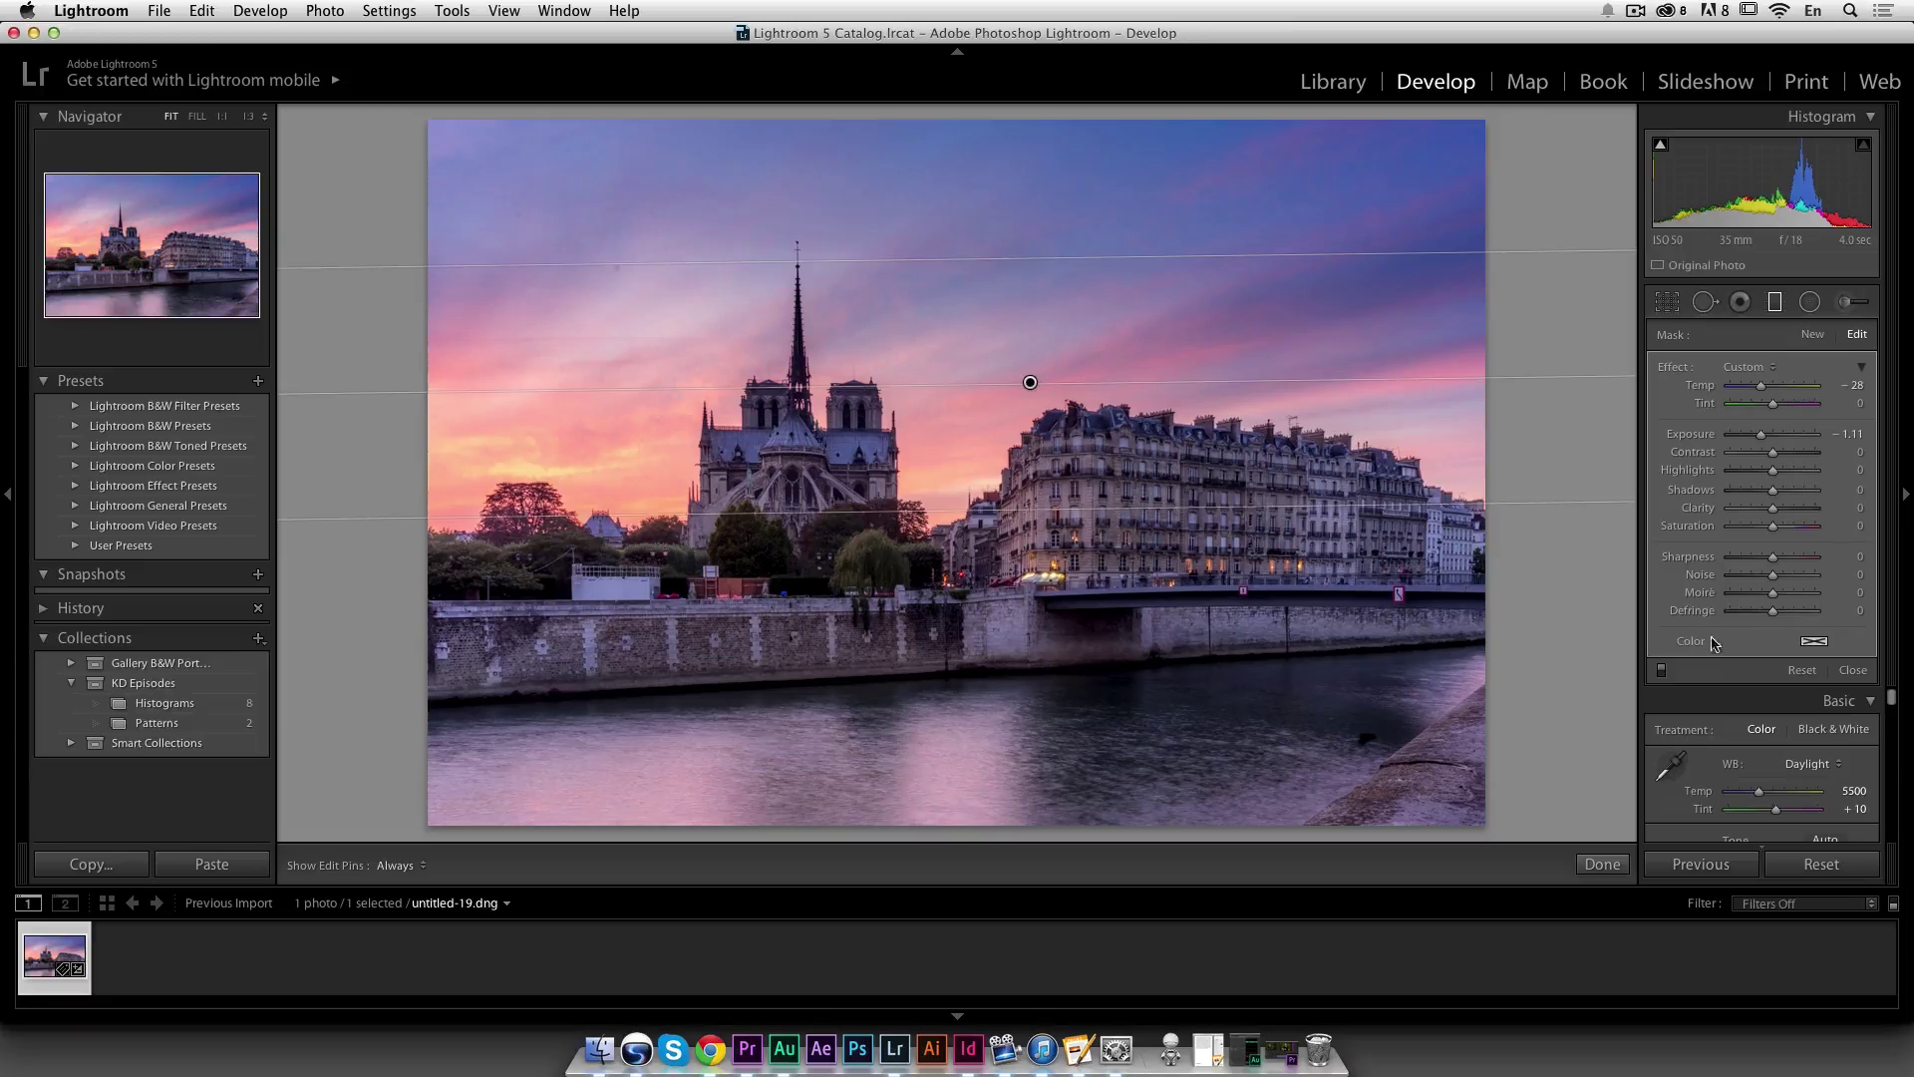
Close the filter and warm the white balance to Temp 5908, Tint +24
{"action": "left_click", "coordinate": [1853, 670]}
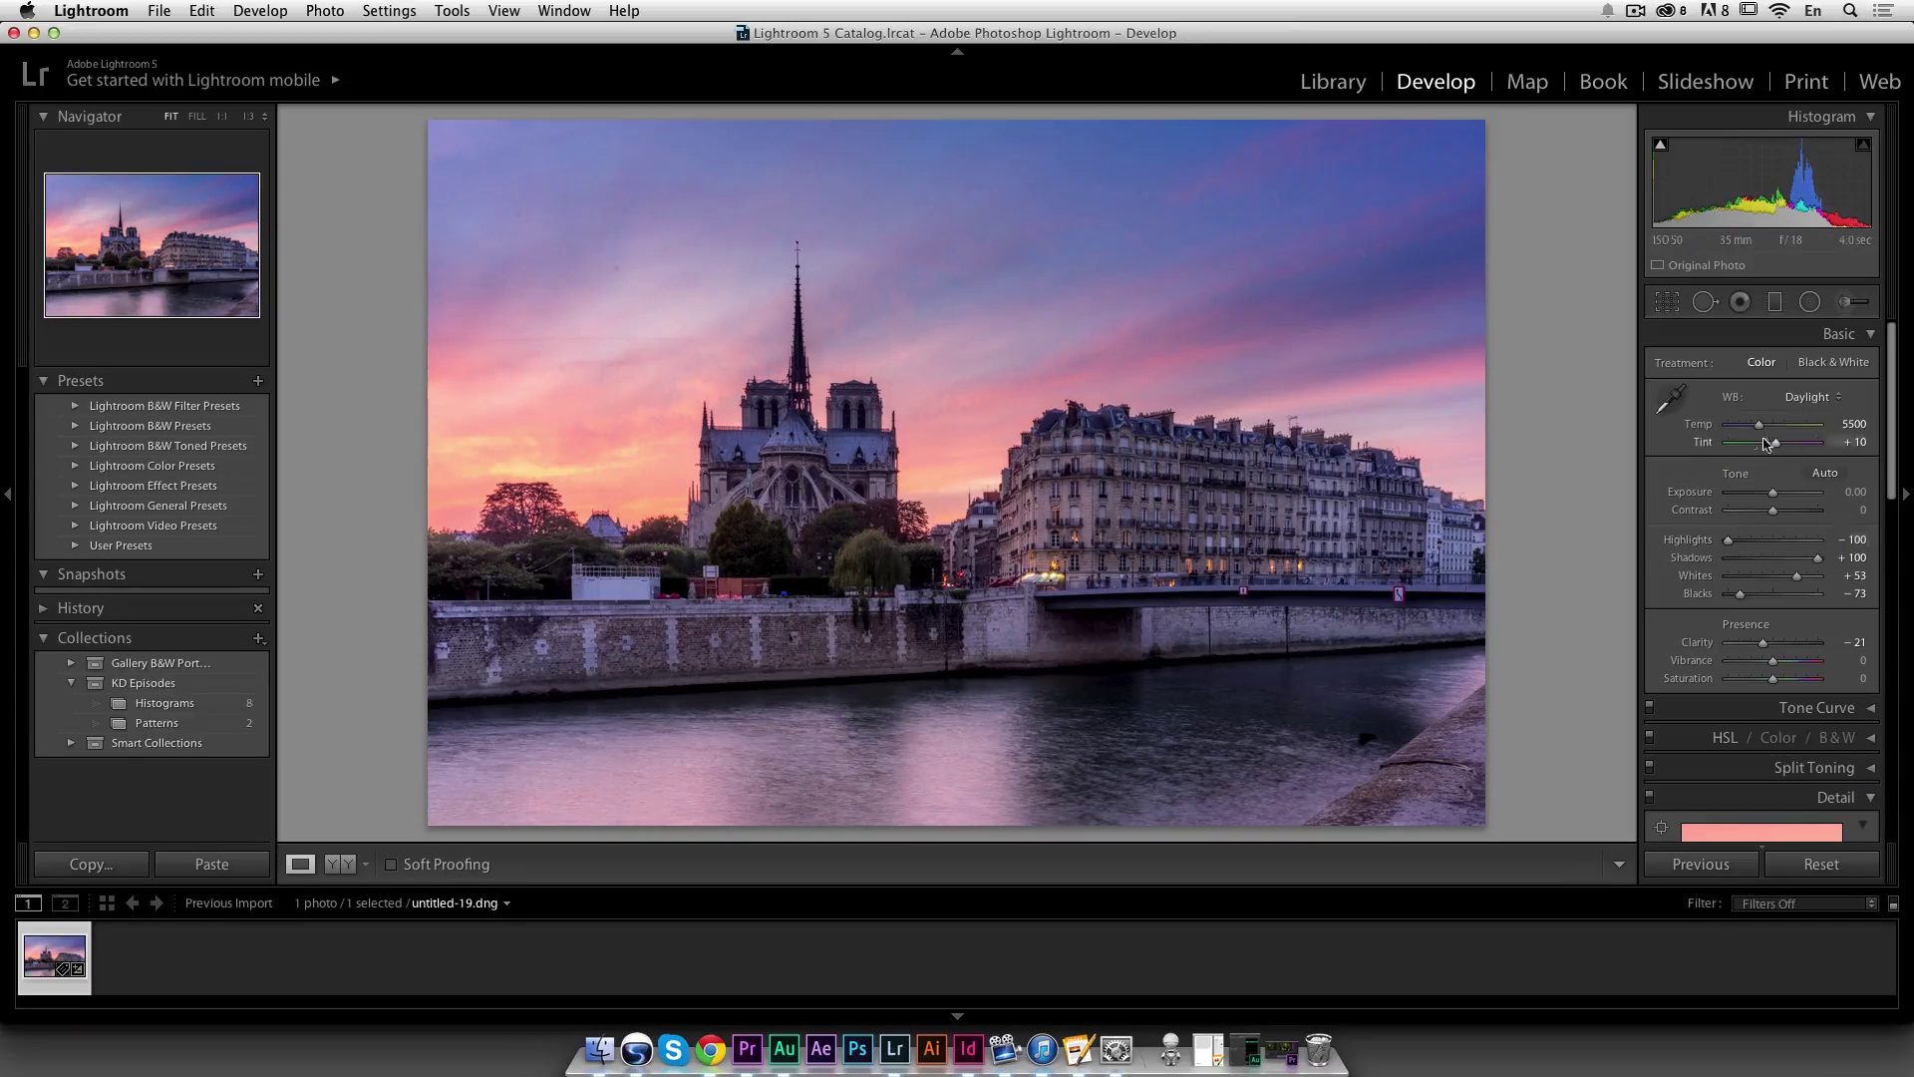
{"action": "left_click_drag", "start_coordinate": [1759, 426], "coordinate": [1782, 452]}
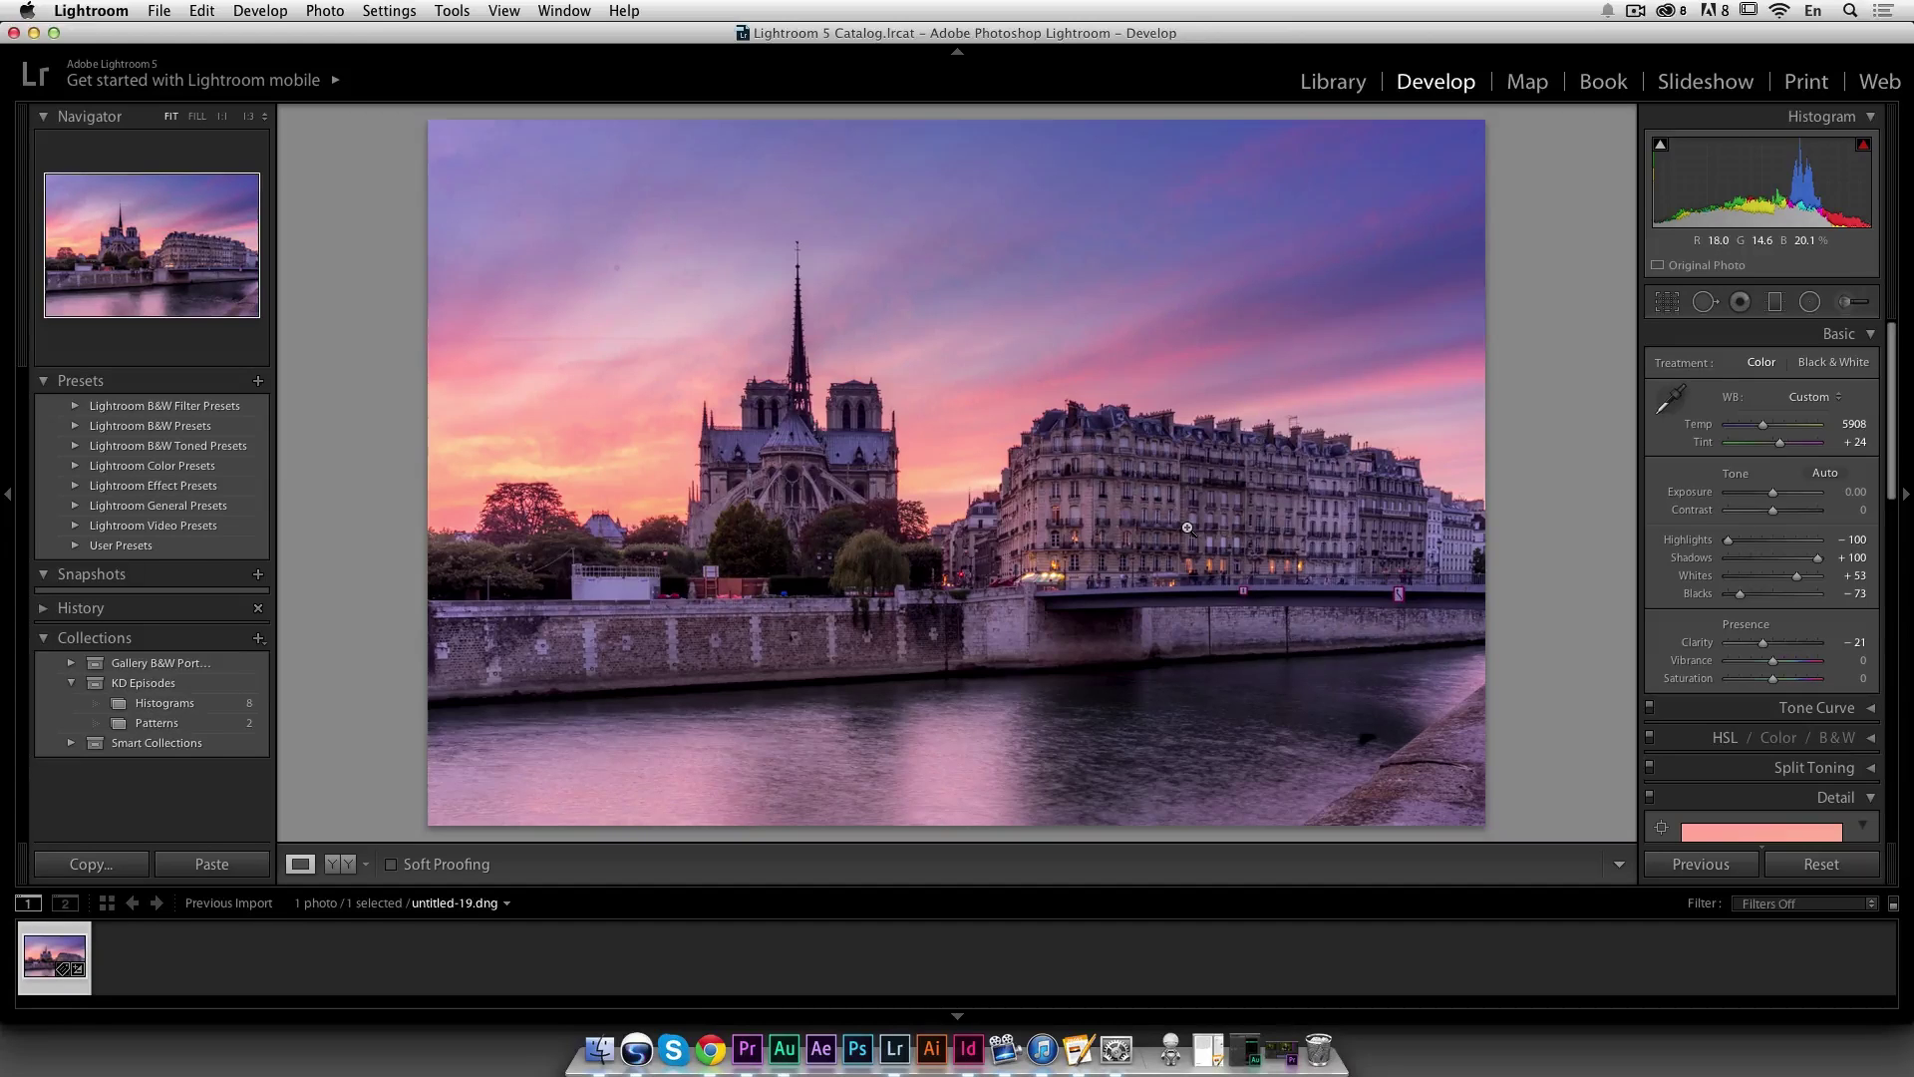
Heal five dust spots across the sky, including one in the top-right corner
{"action": "left_click", "coordinate": [1706, 303]}
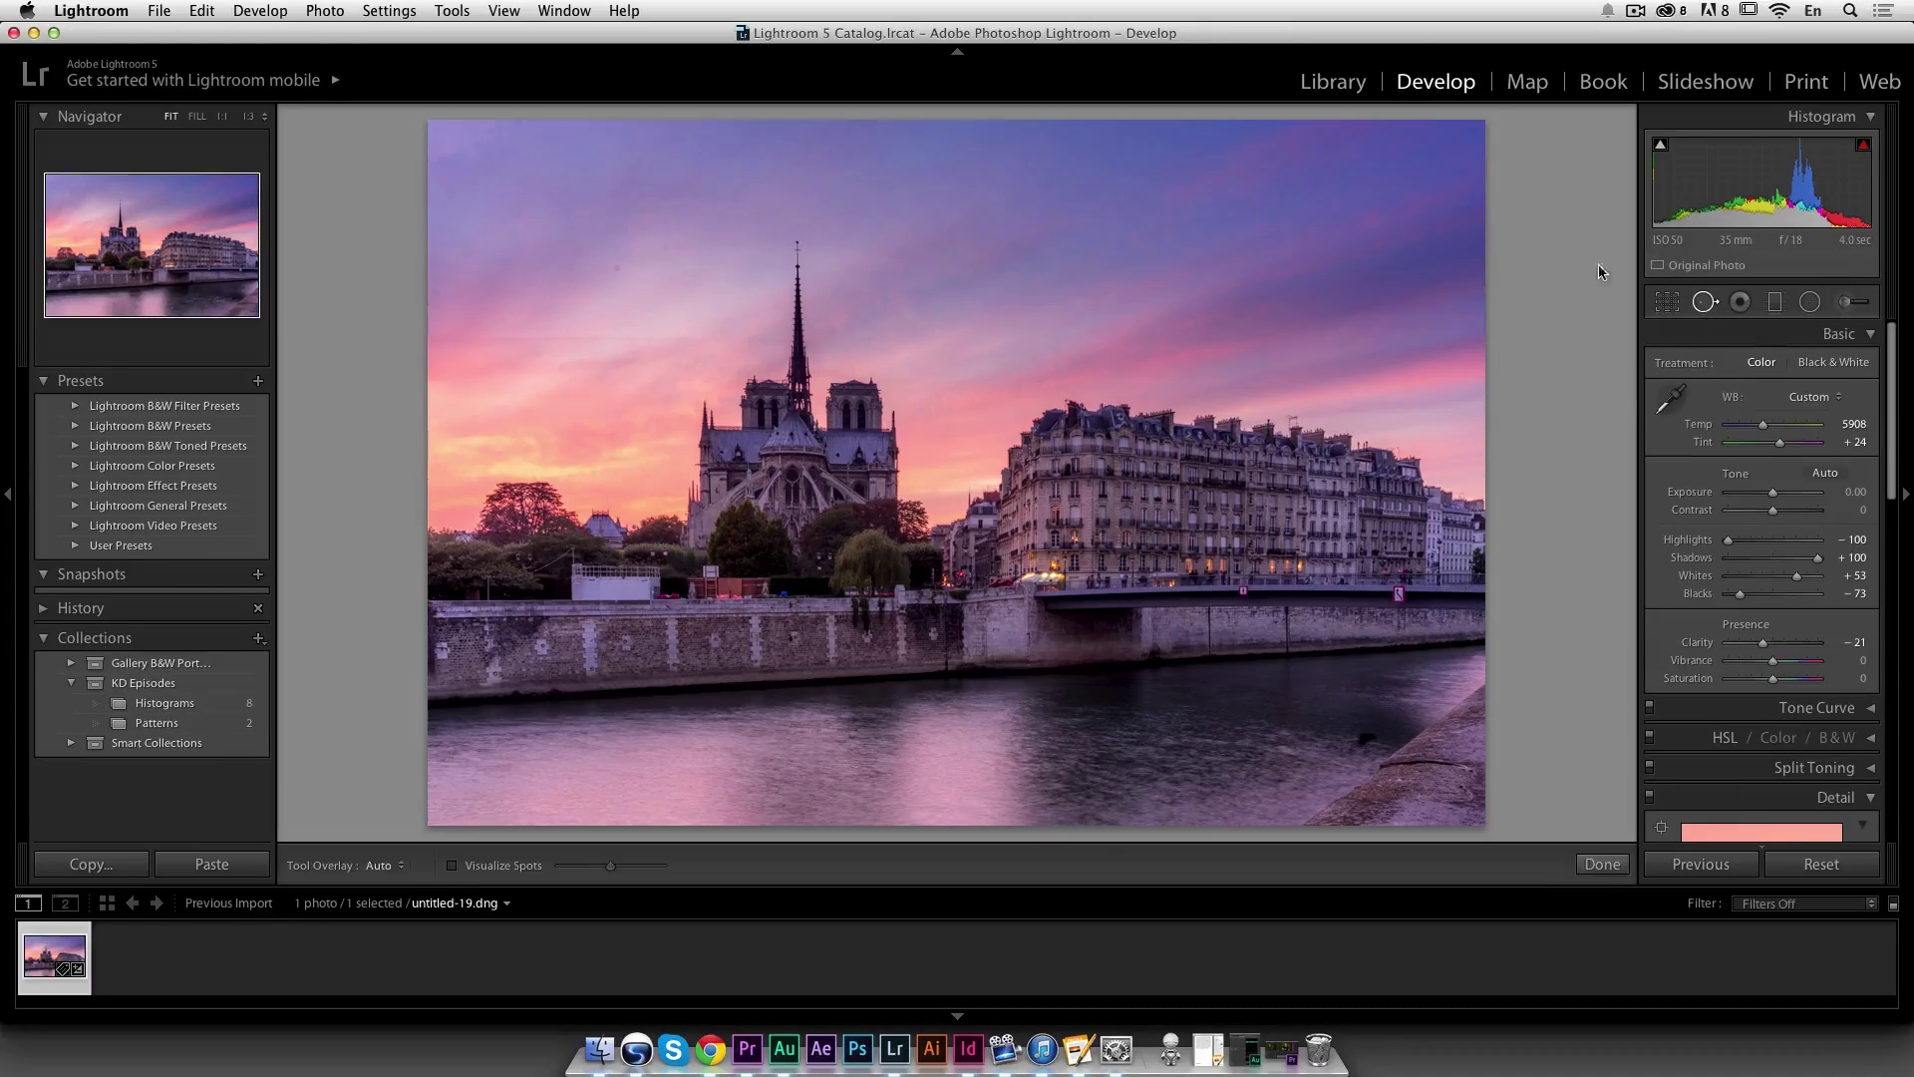
{"action": "left_click", "coordinate": [616, 266]}
{"action": "left_click", "coordinate": [696, 275]}
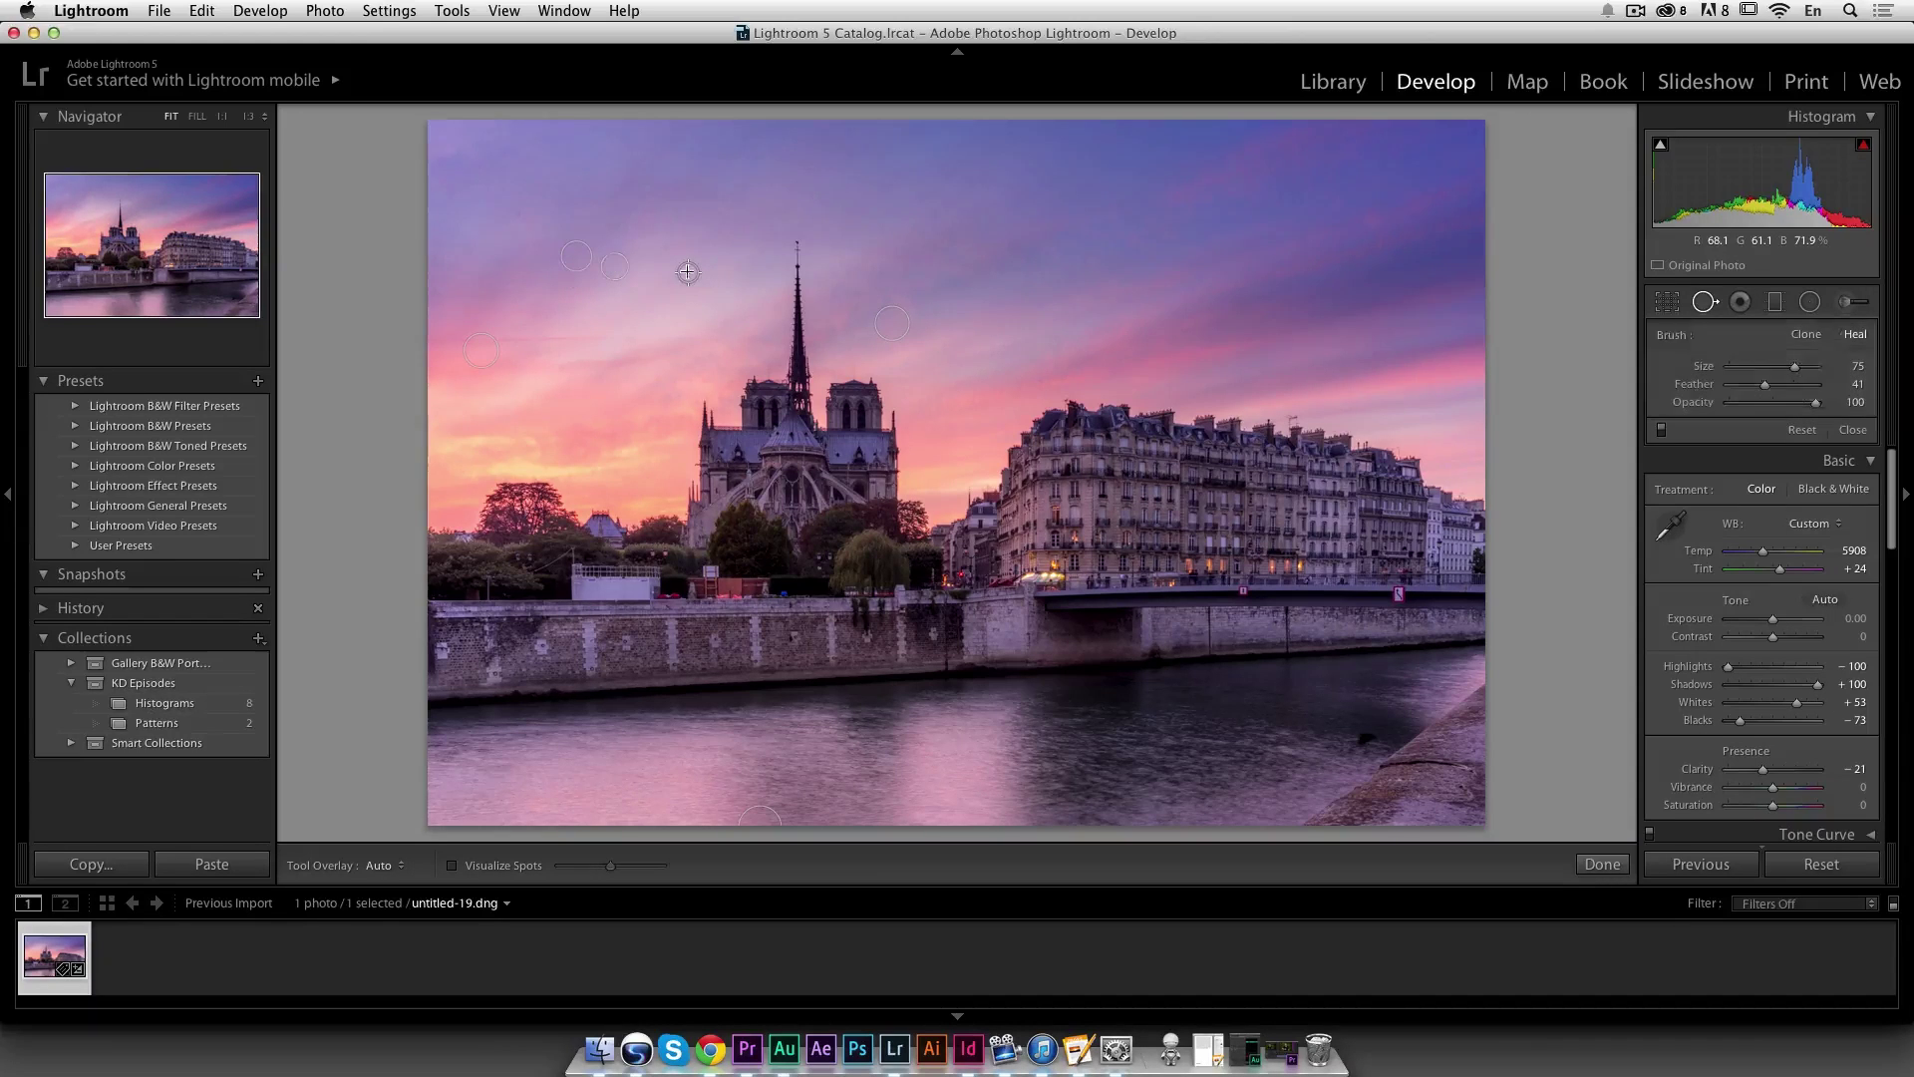
{"action": "left_click", "coordinate": [587, 211]}
{"action": "left_click", "coordinate": [441, 164]}
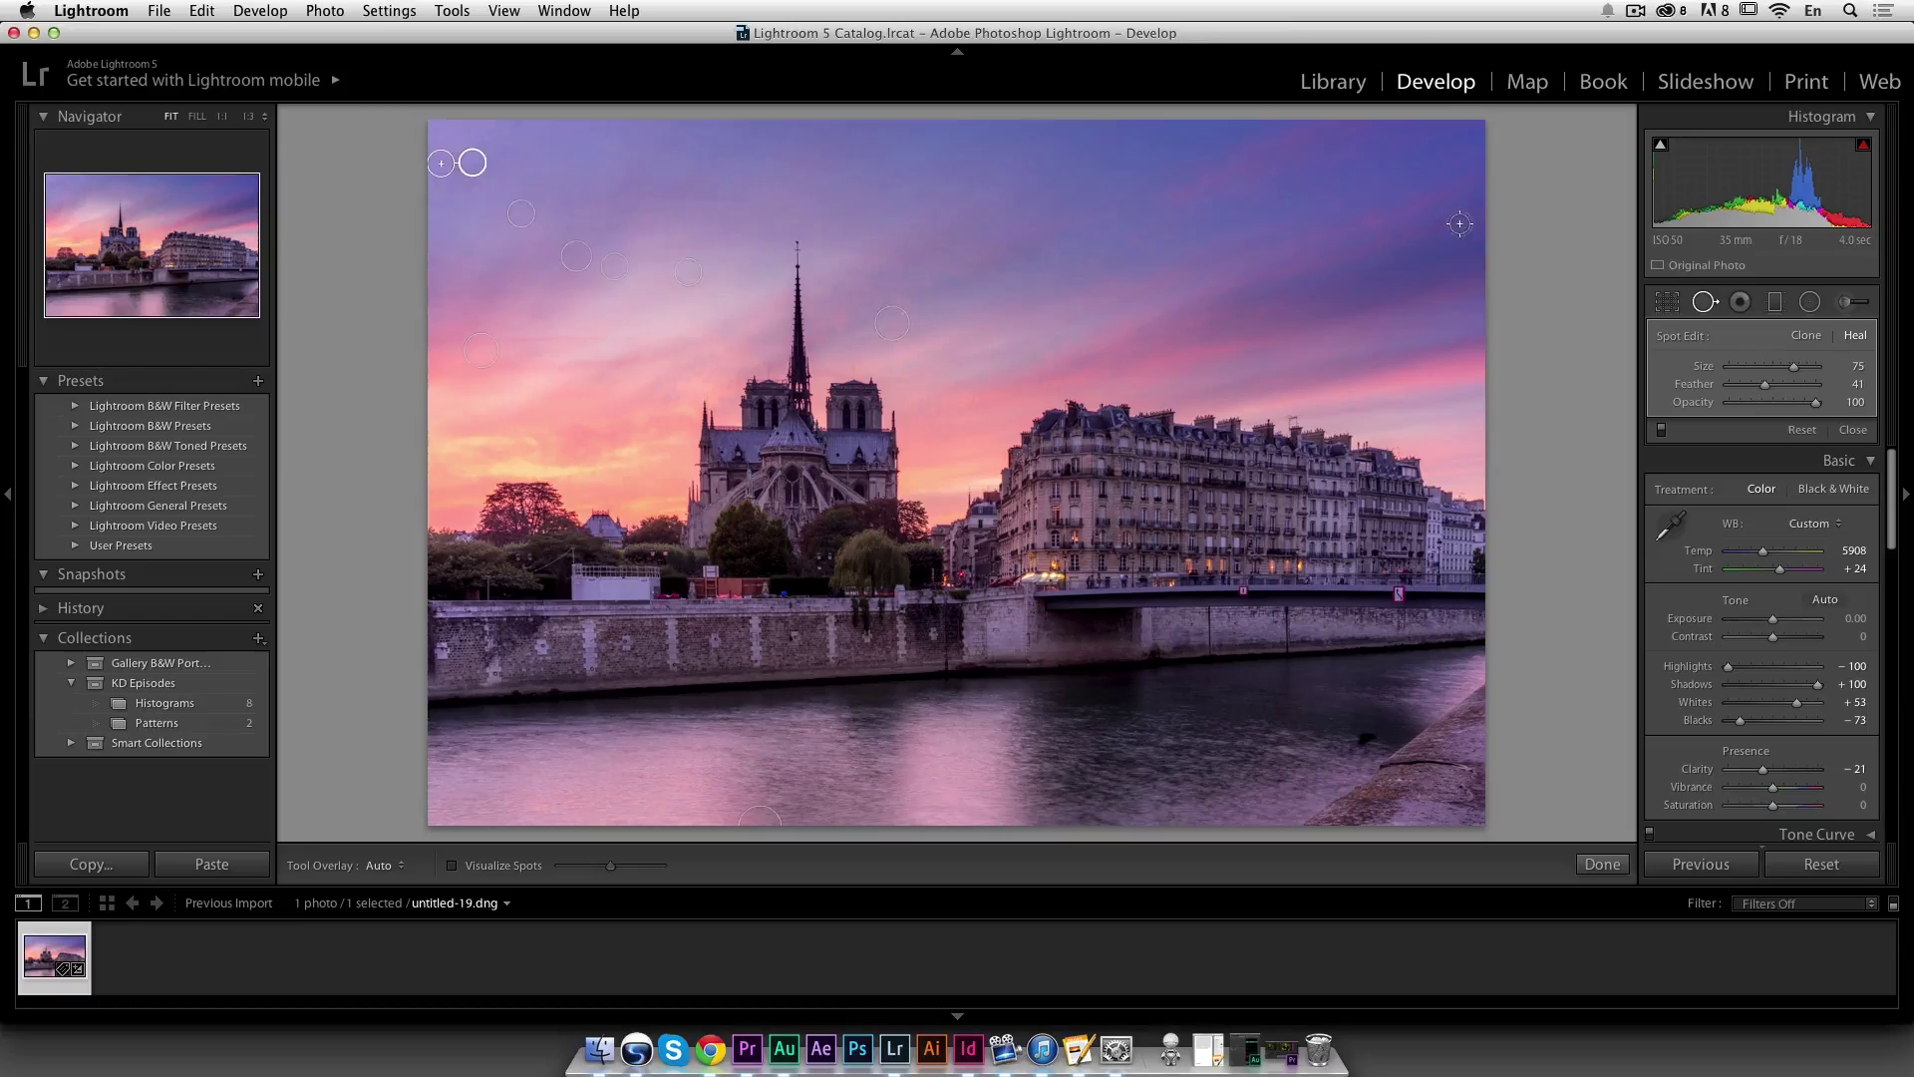
{"action": "left_click", "coordinate": [1474, 133]}
{"action": "left_click", "coordinate": [1852, 430]}
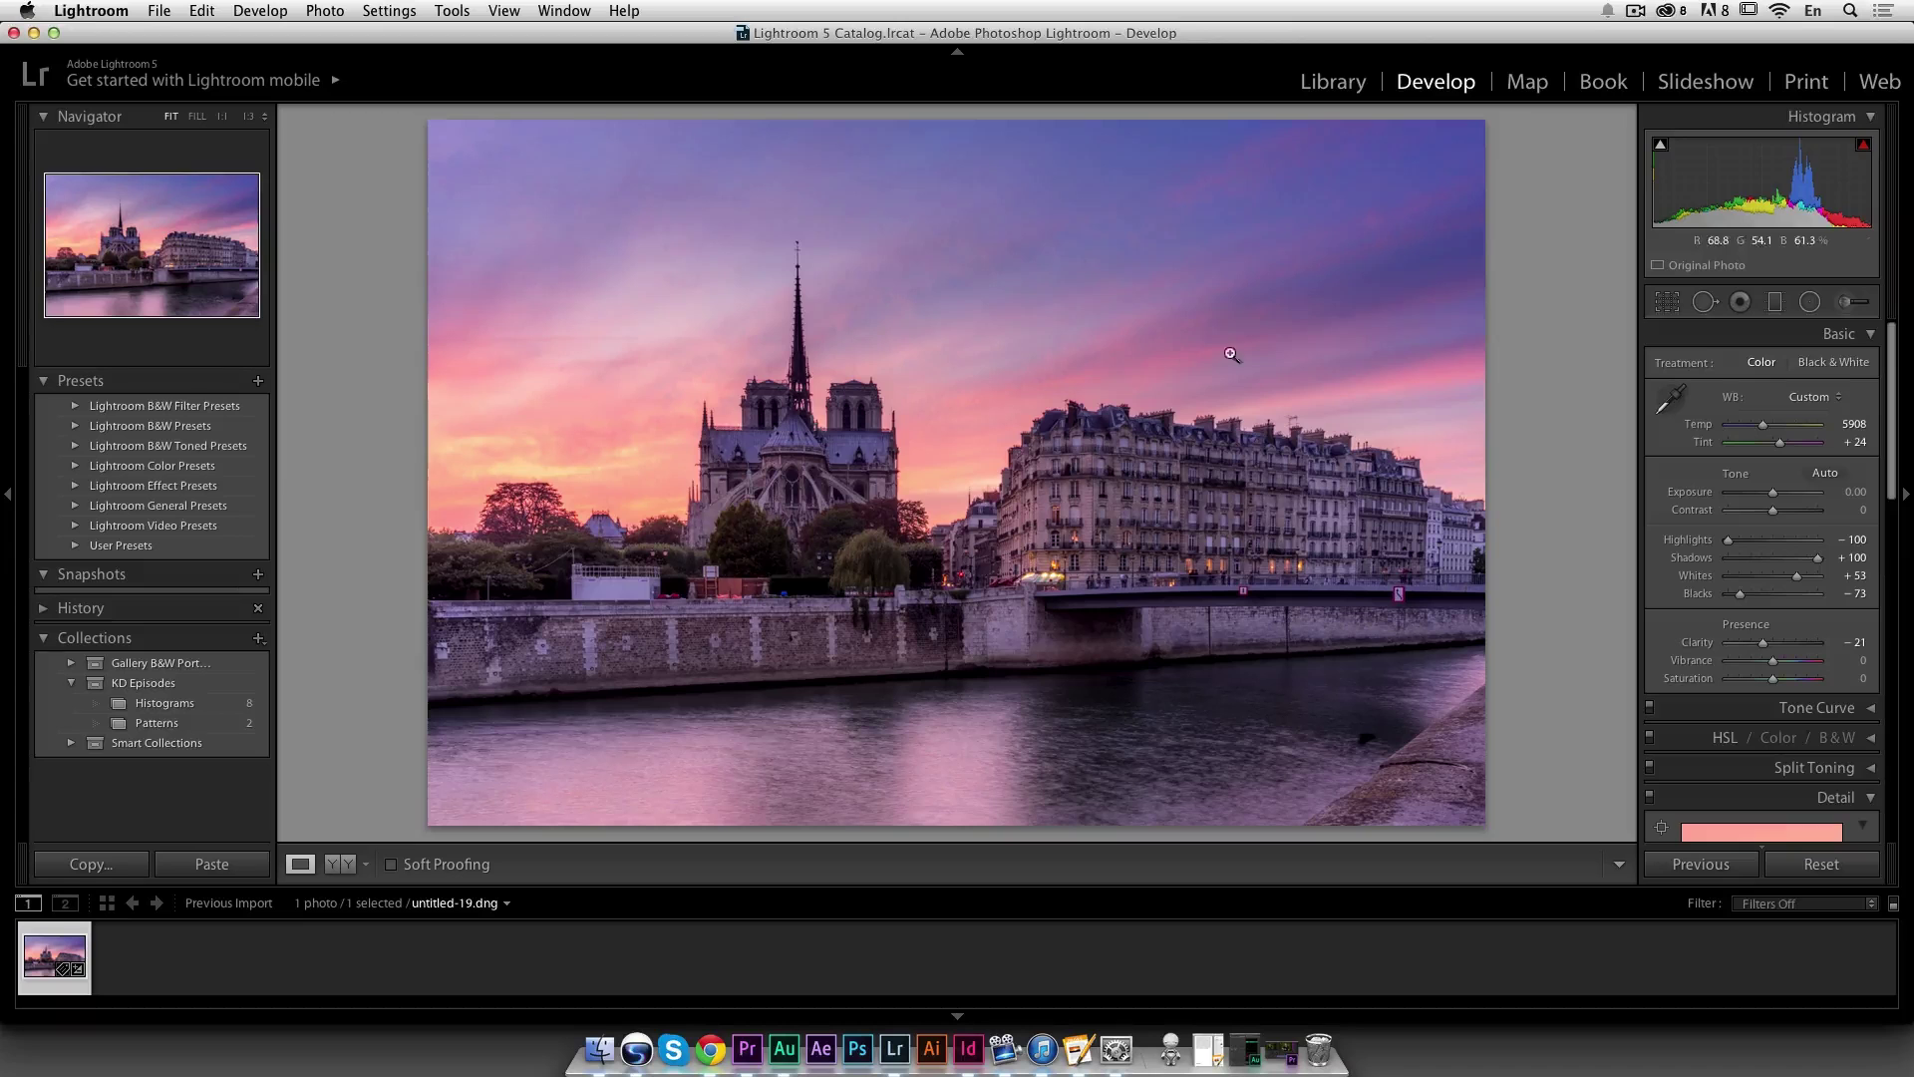
Crop untitled-19.dng, trimming the water at the bottom and a thin strip of sky at the top
{"action": "left_click", "coordinate": [1667, 301]}
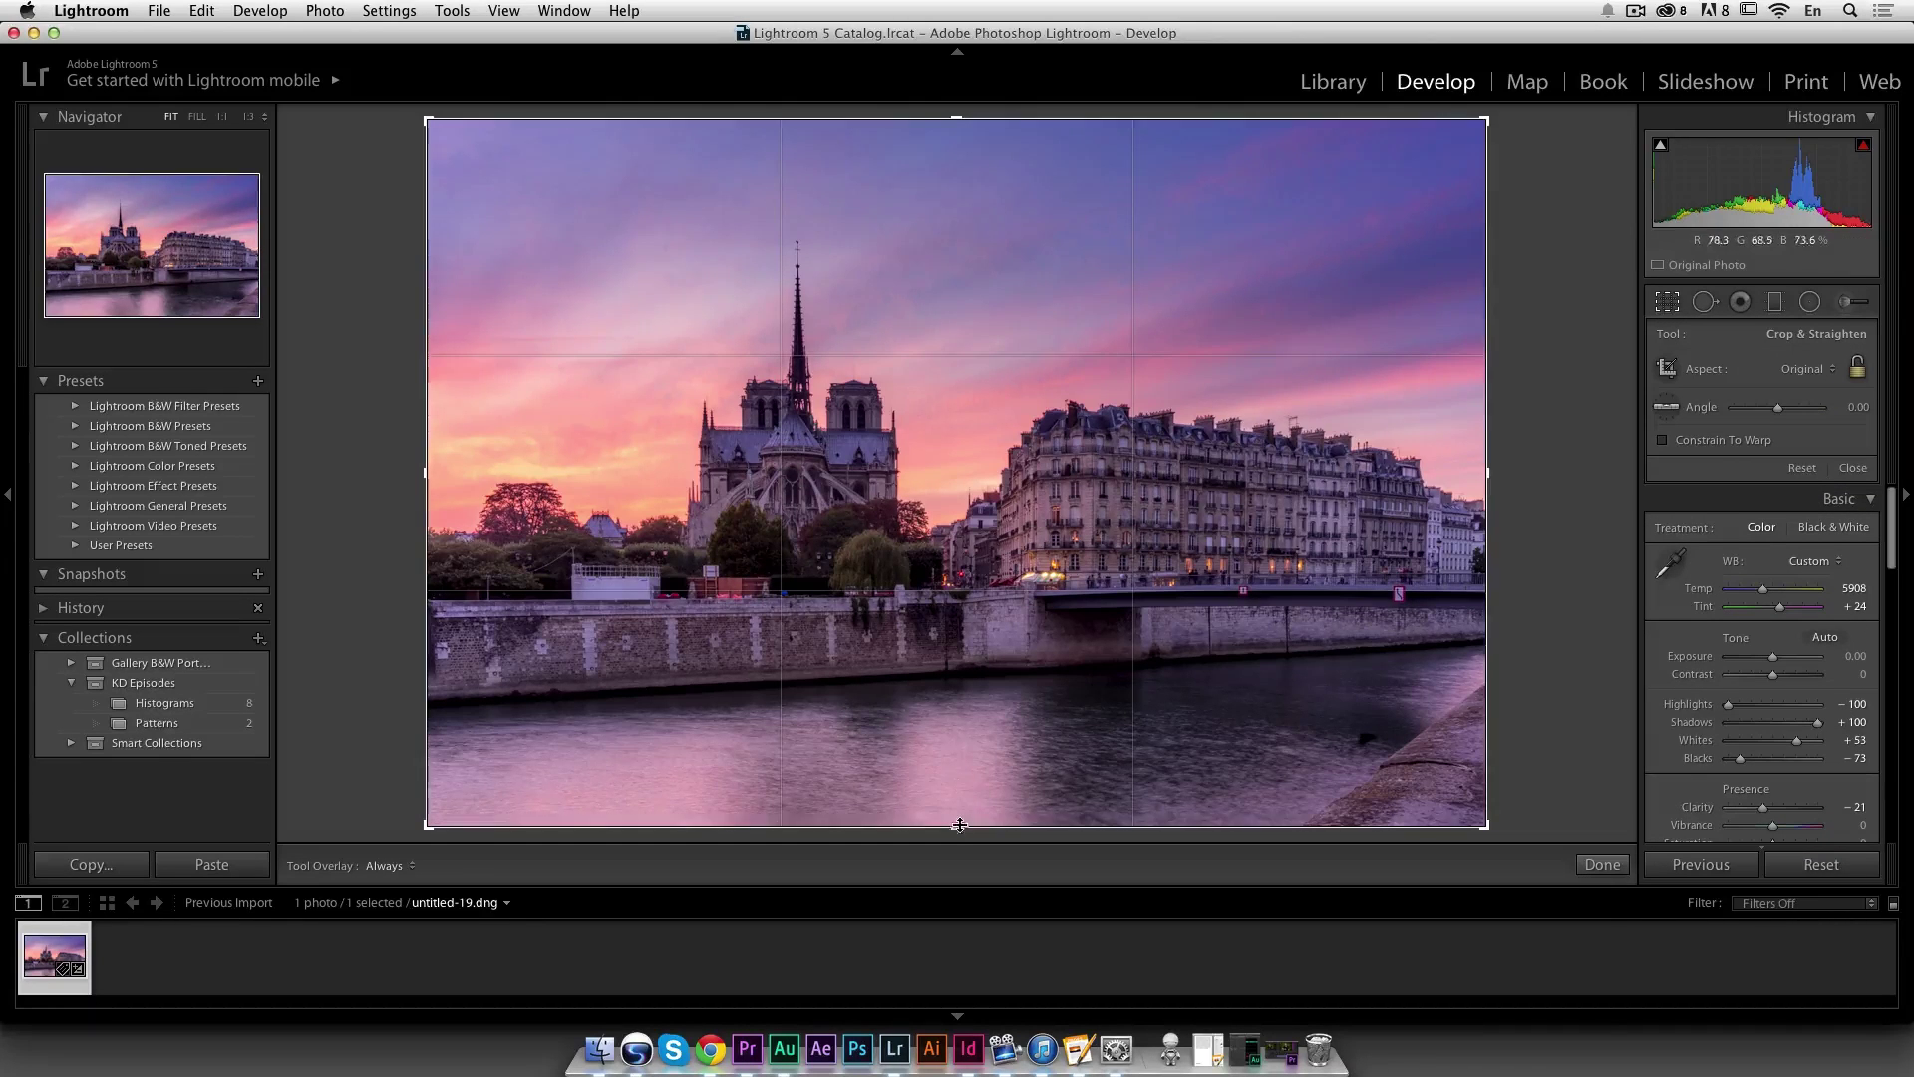
{"action": "left_click_drag", "start_coordinate": [959, 825], "coordinate": [1326, 803]}
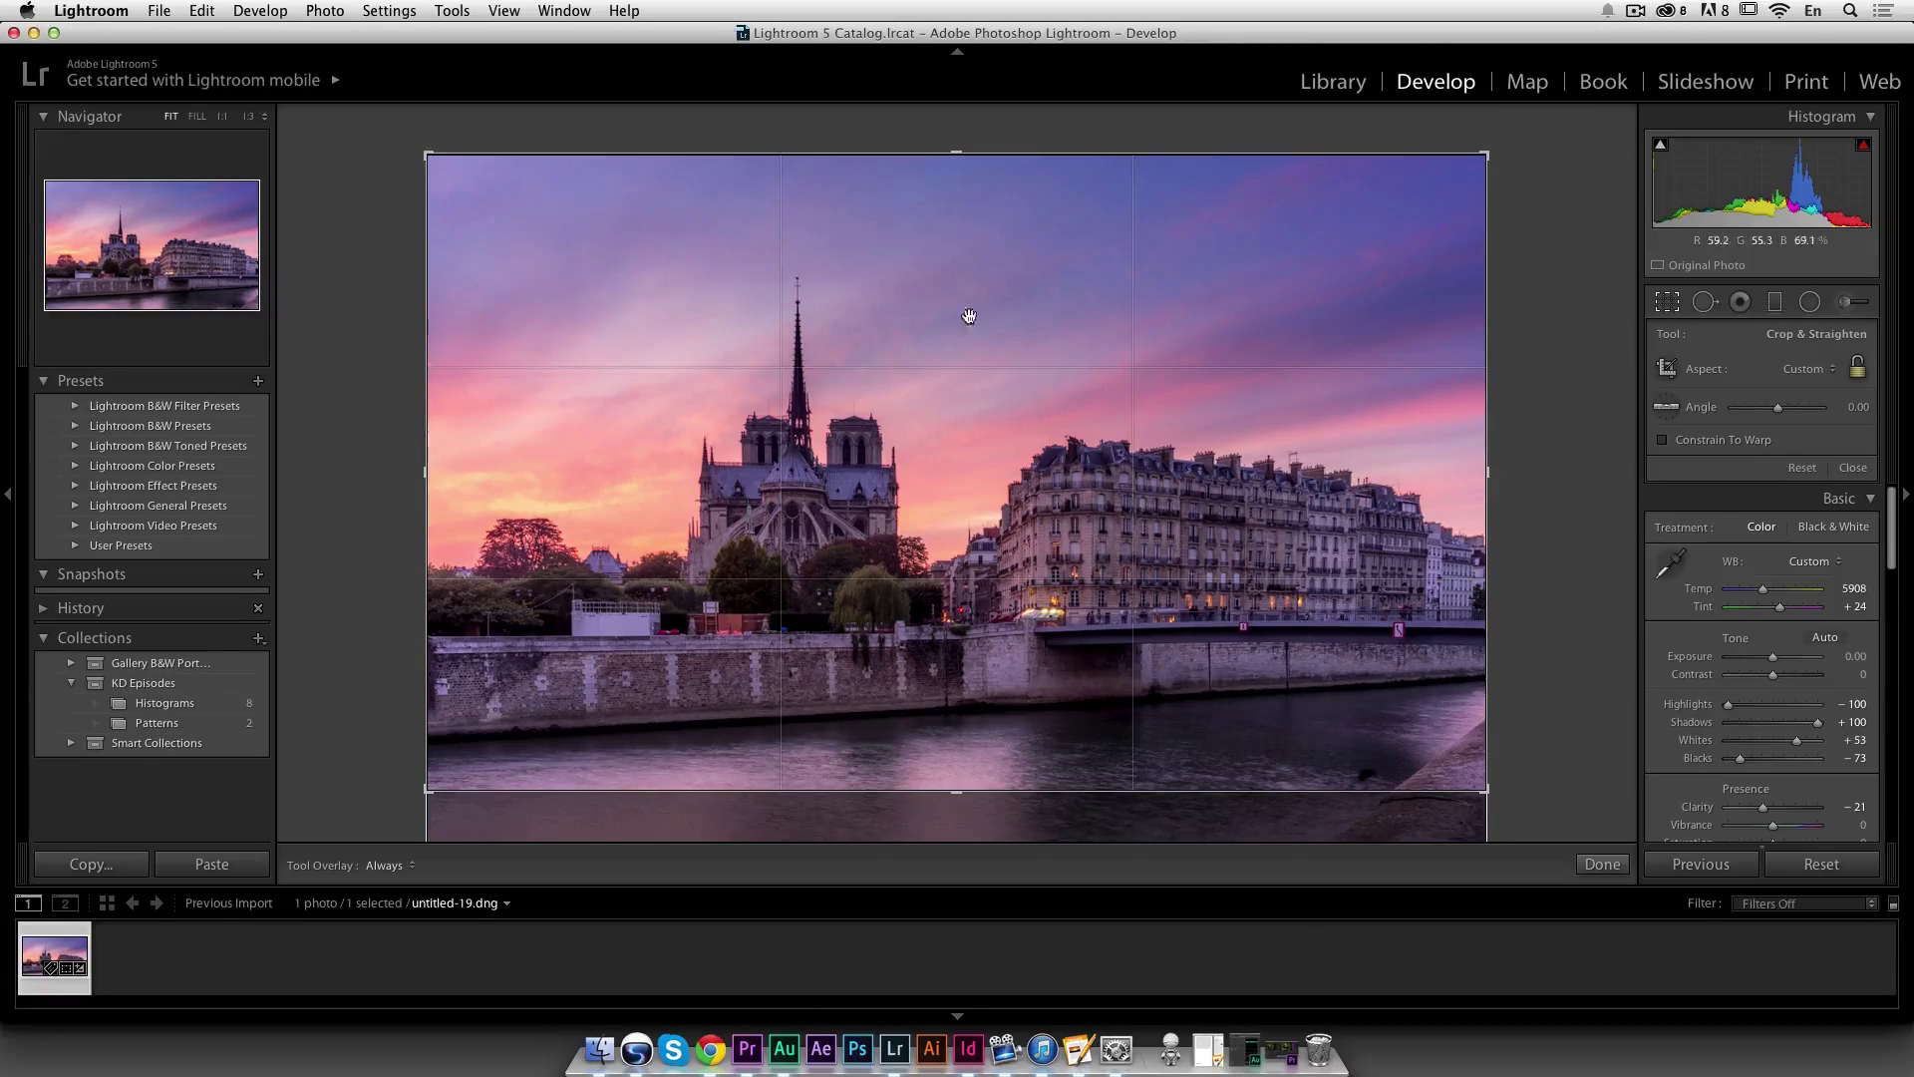
{"action": "left_click_drag", "start_coordinate": [958, 156], "coordinate": [962, 165]}
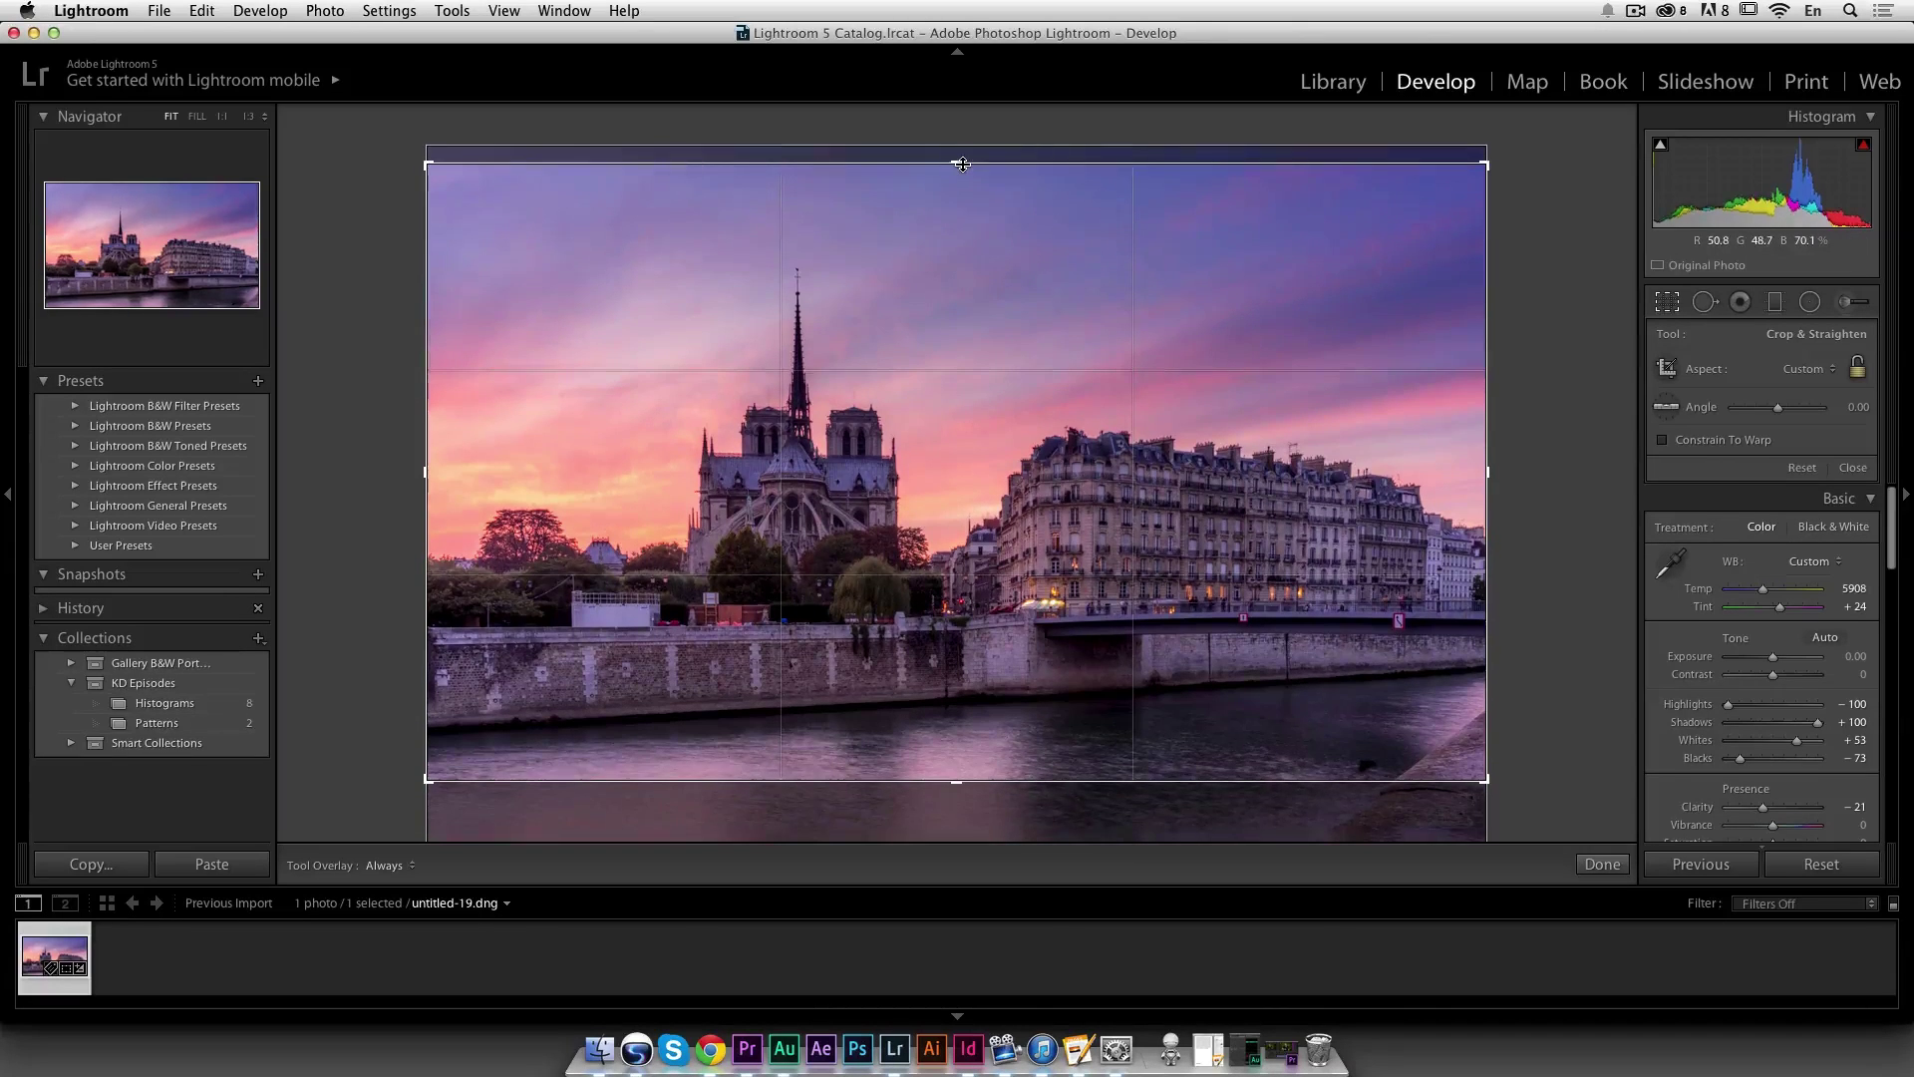
{"action": "key", "text": "Return"}
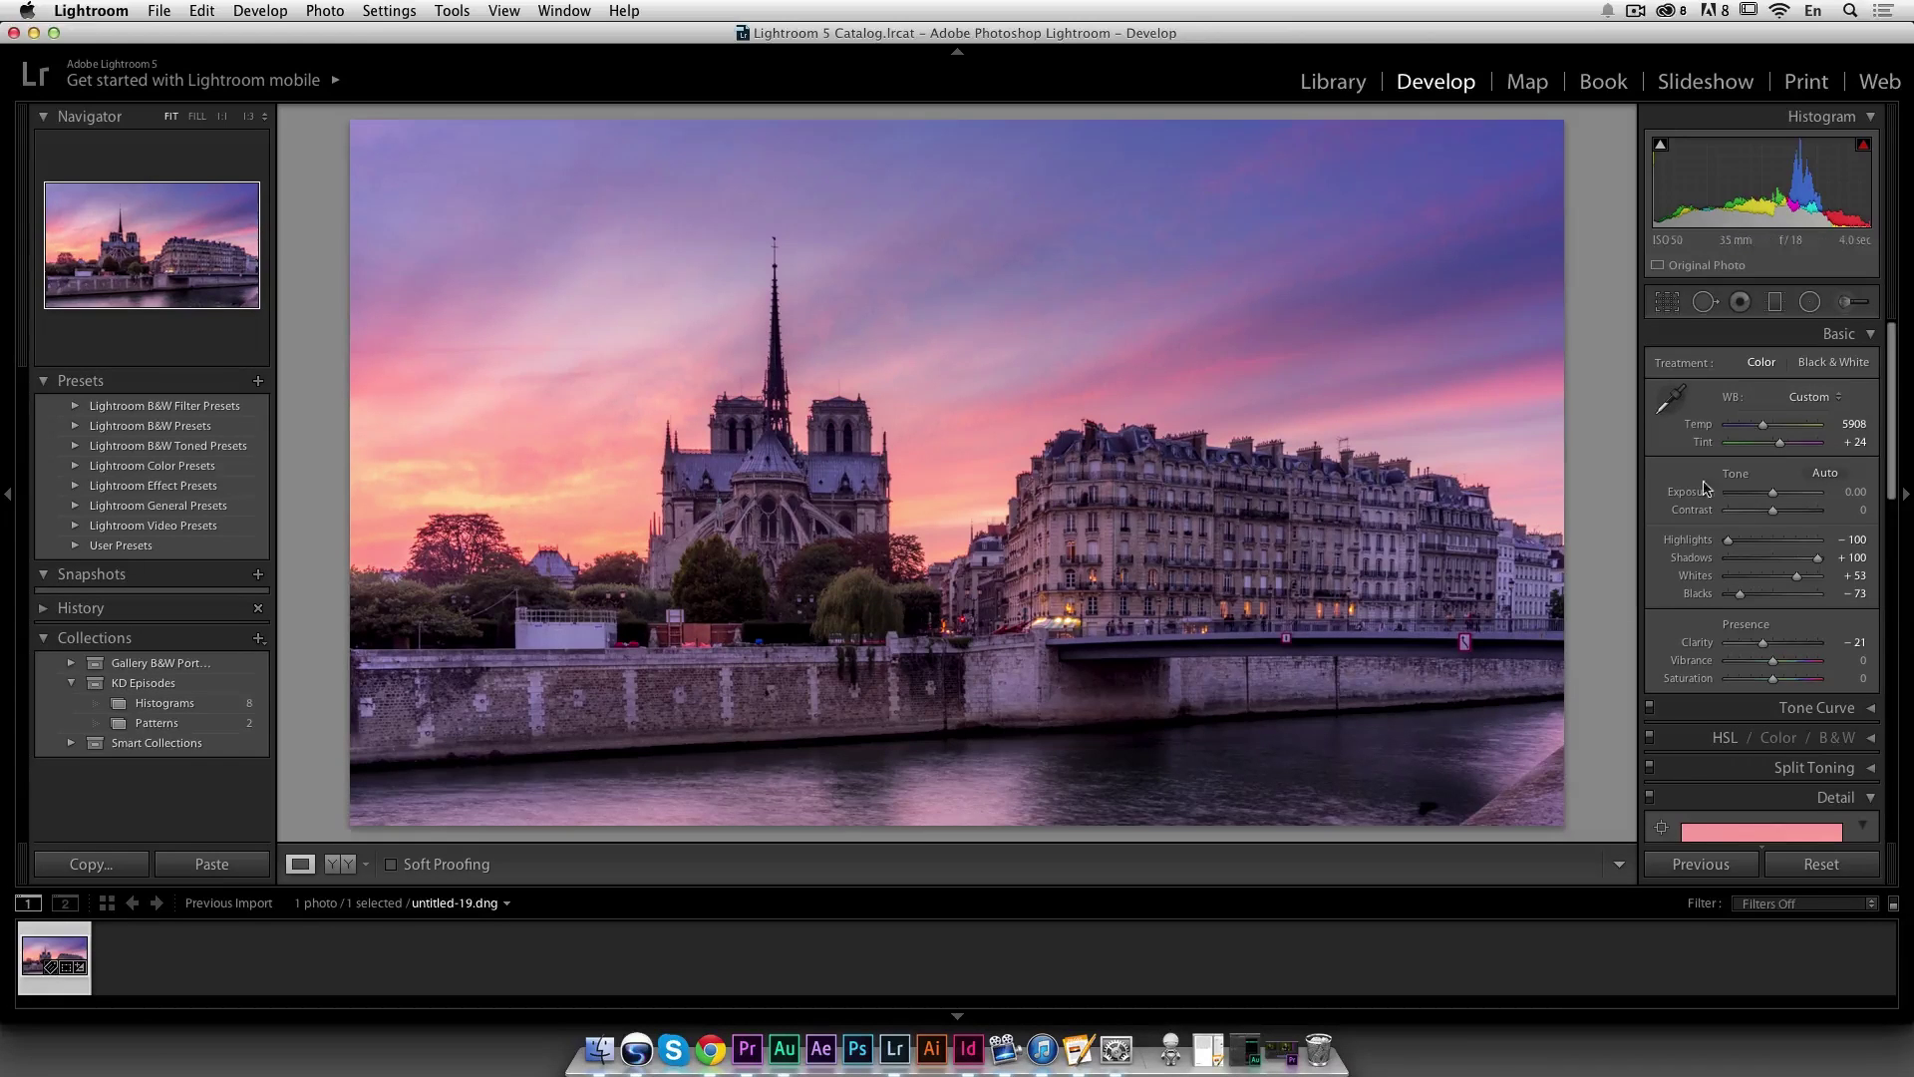
Place a graduated filter across the top of the sky at Exposure −0.76, refining its position and transition
{"action": "left_click", "coordinate": [1775, 309]}
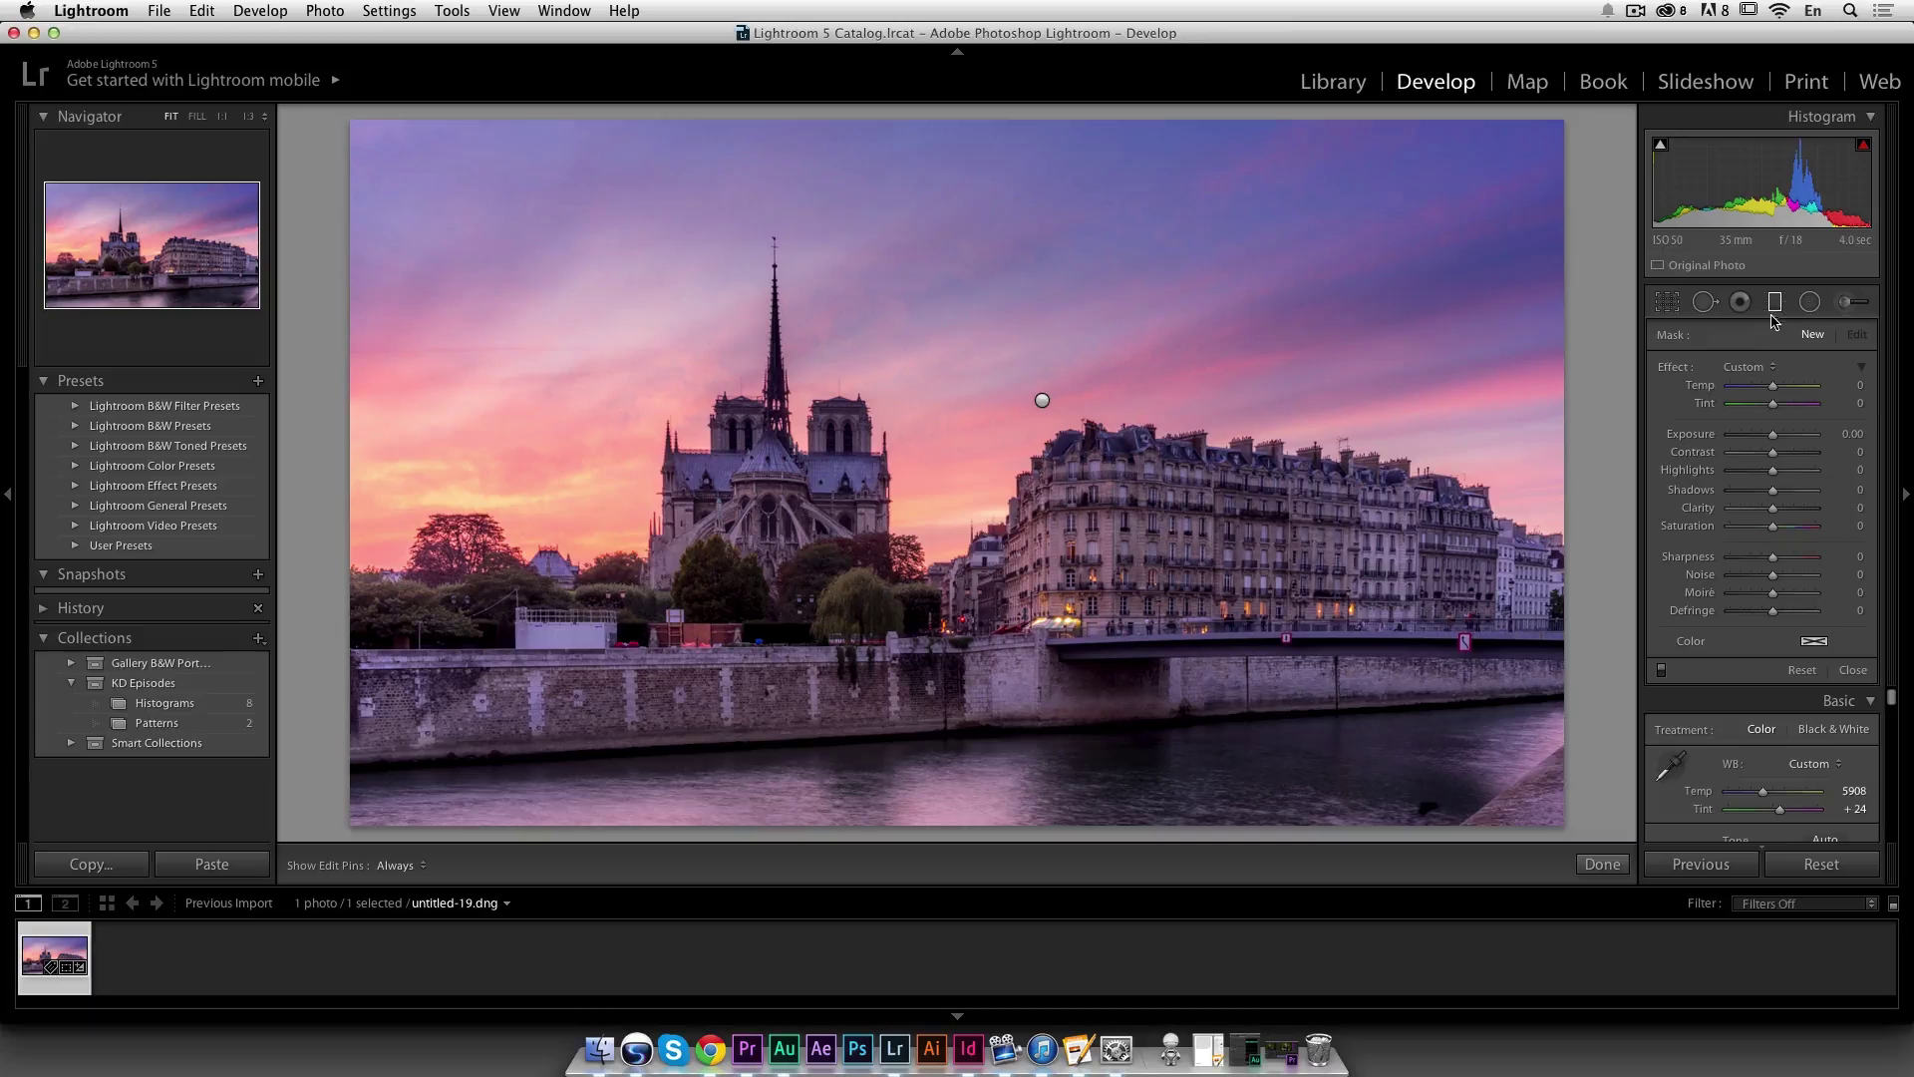
{"action": "left_click_drag", "start_coordinate": [1039, 203], "coordinate": [1039, 312]}
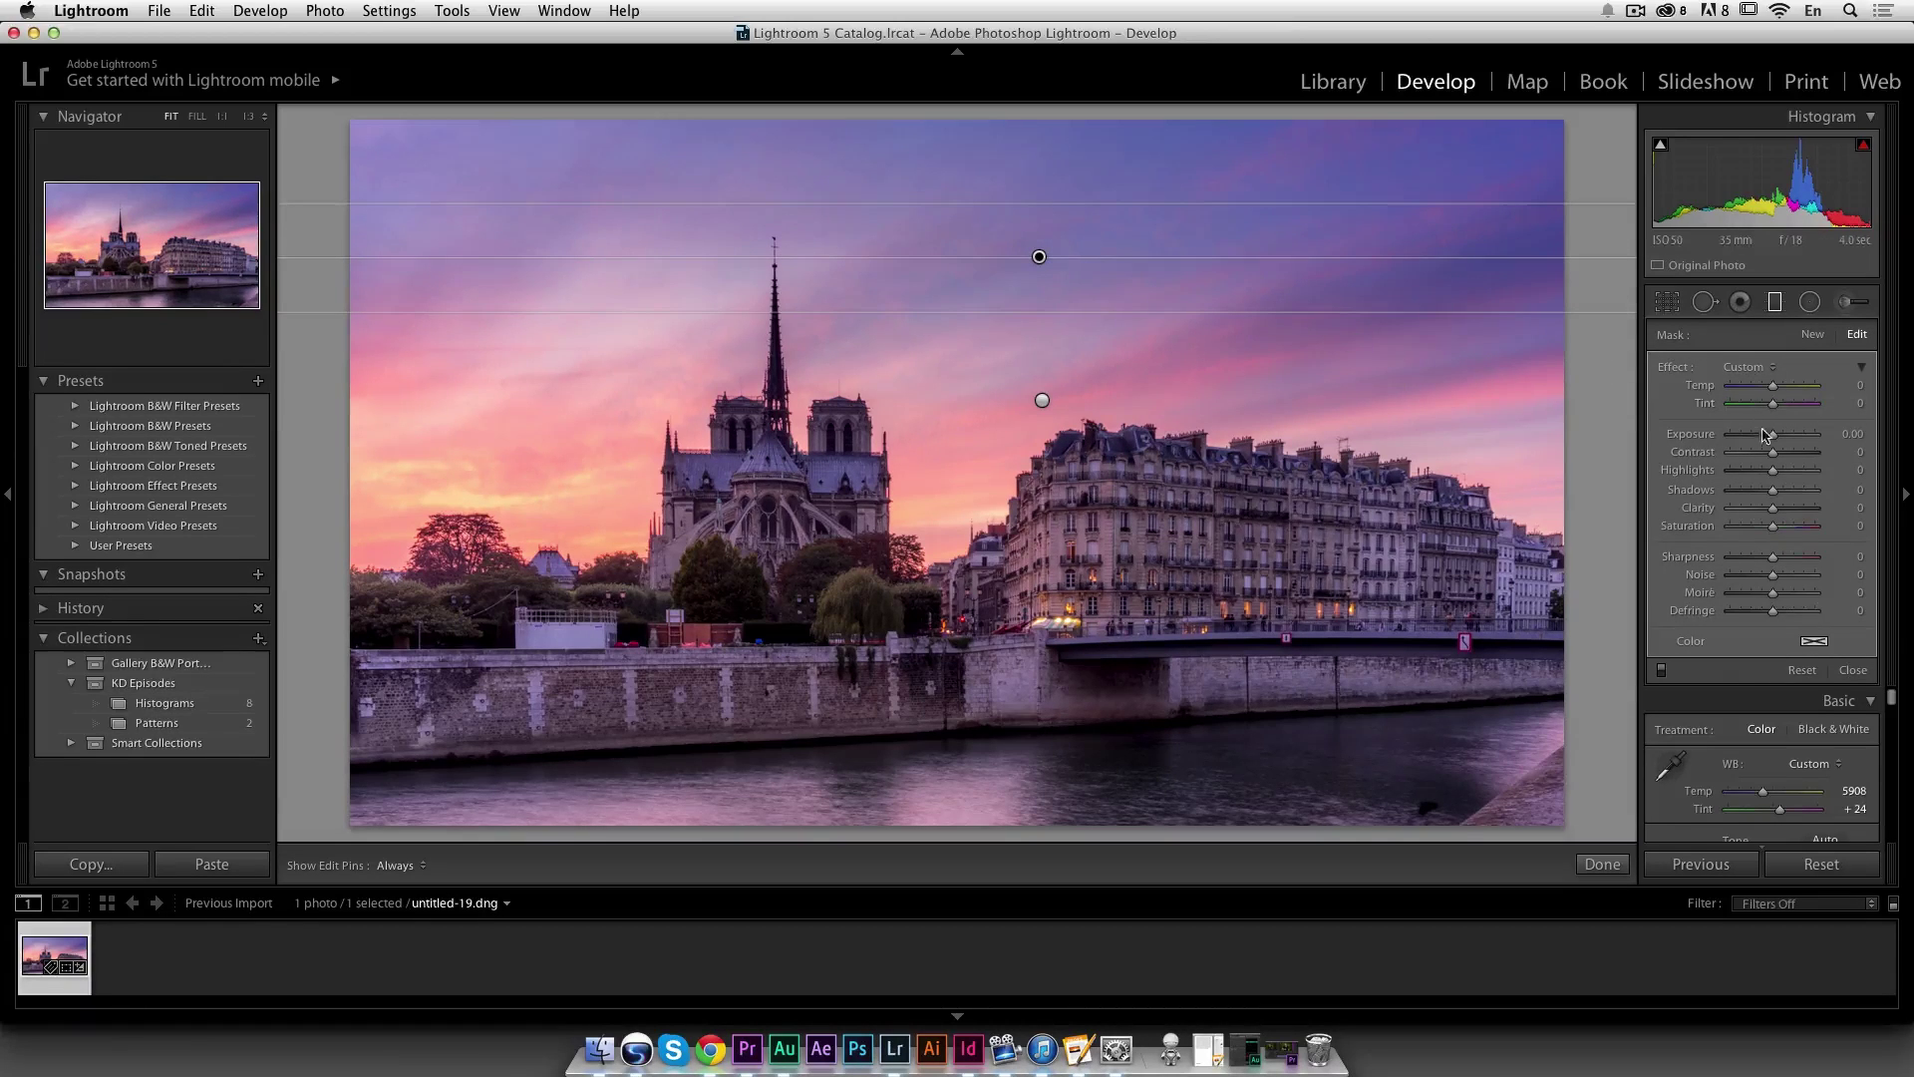
{"action": "left_click_drag", "start_coordinate": [1764, 439], "coordinate": [1761, 438]}
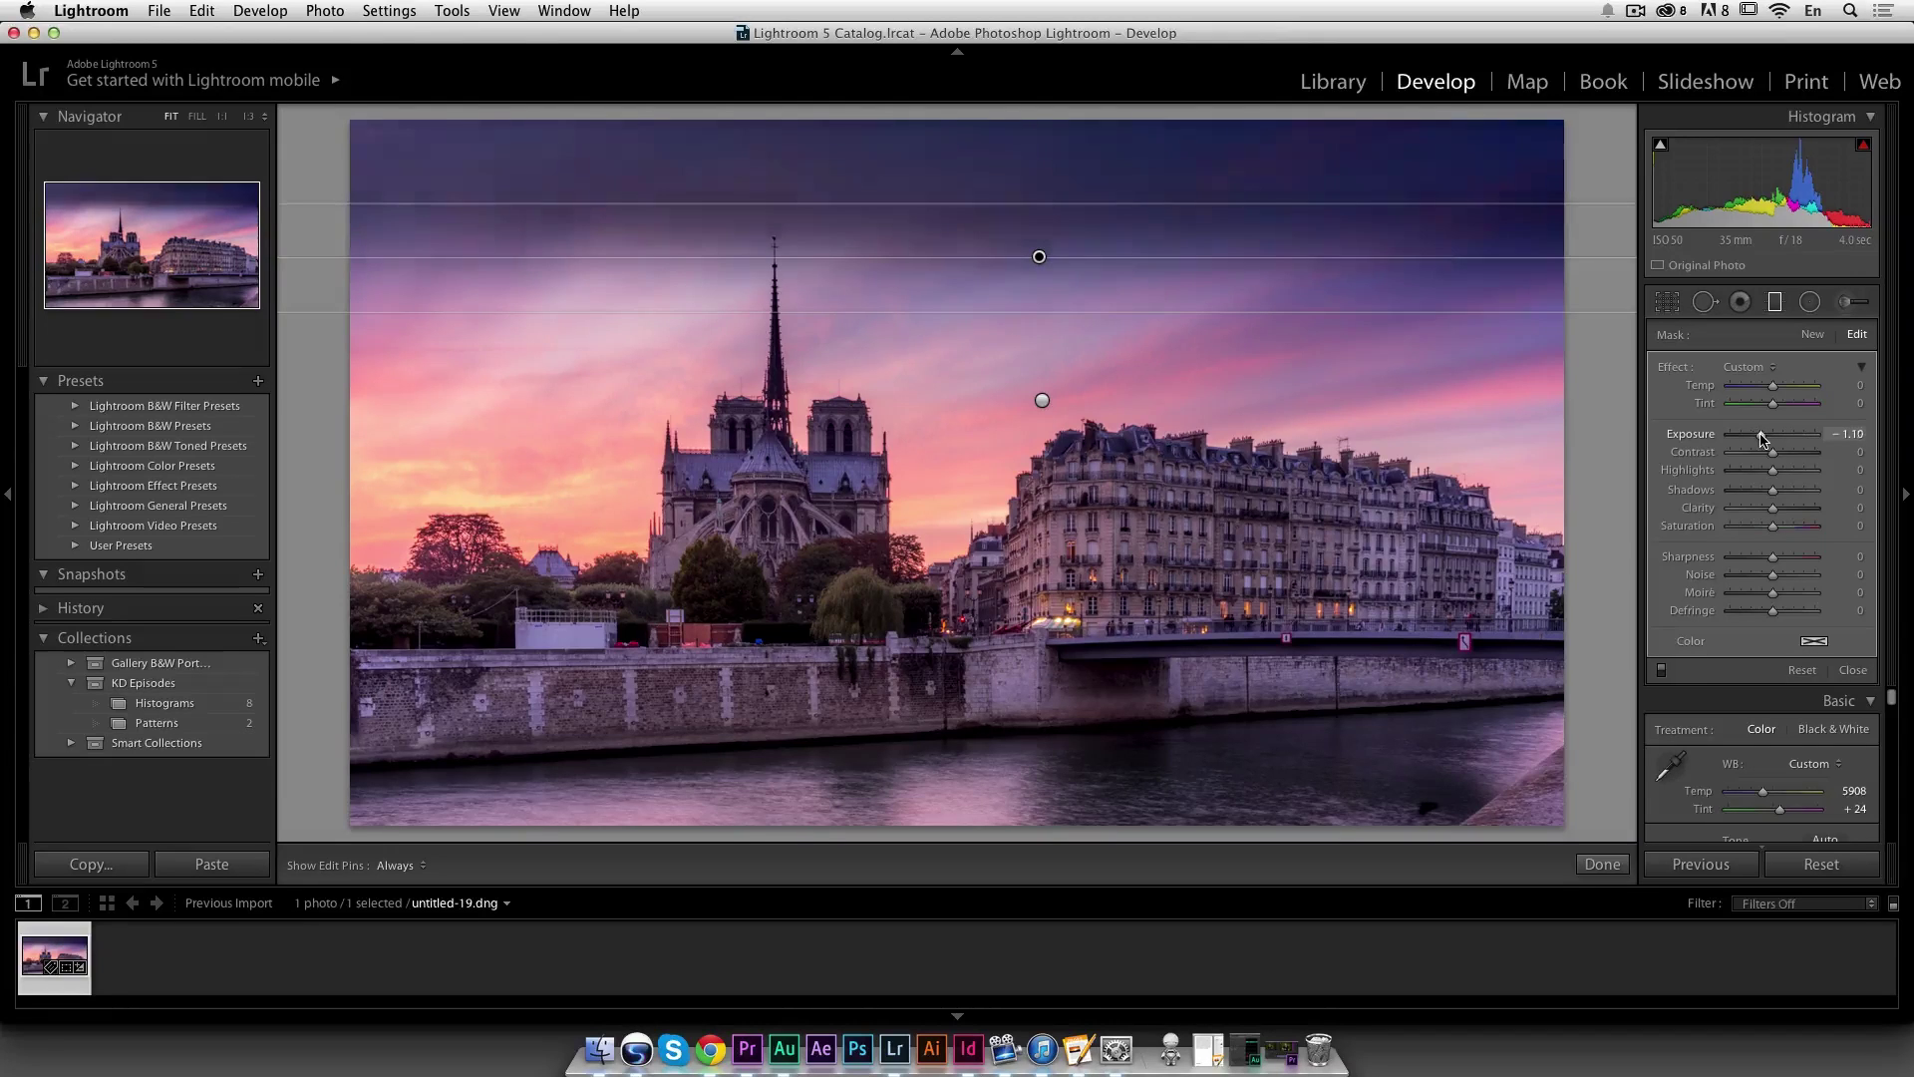
{"action": "left_click_drag", "start_coordinate": [1068, 313], "coordinate": [1068, 363]}
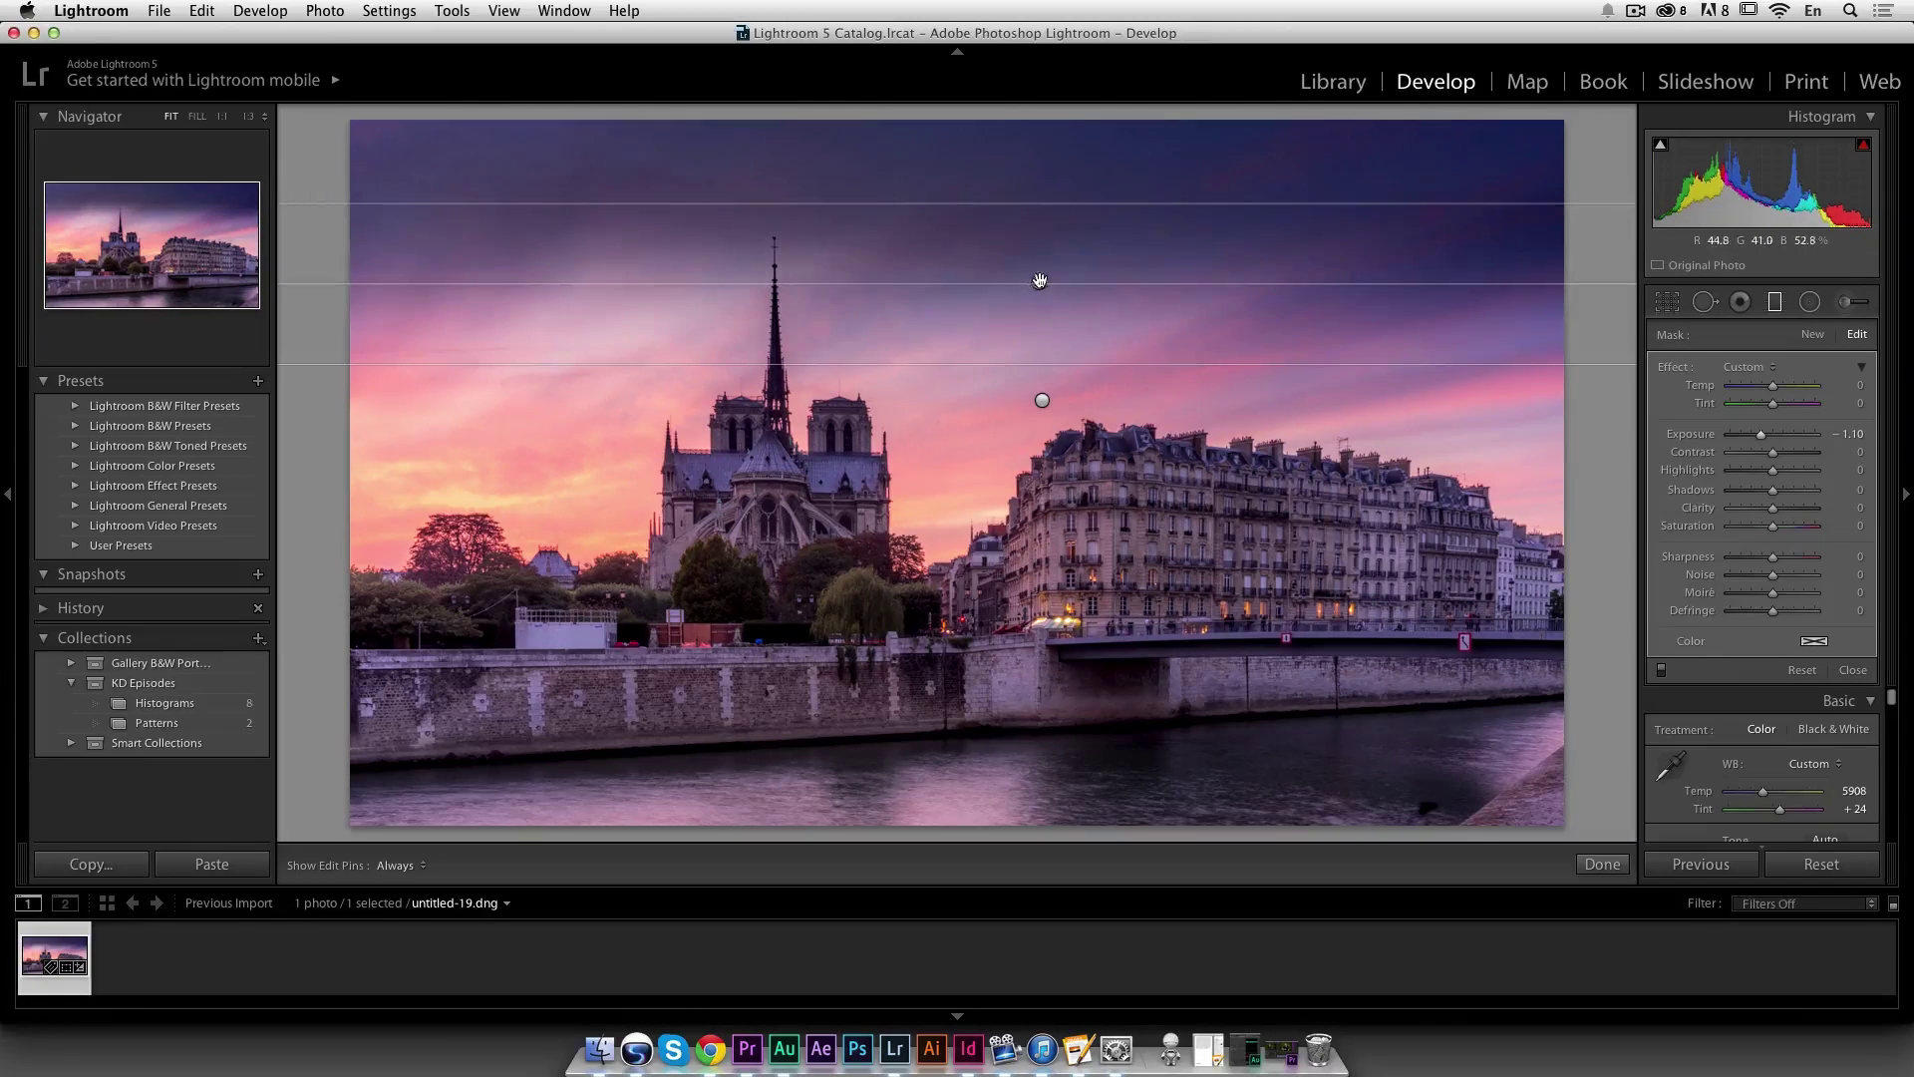
{"action": "left_click_drag", "start_coordinate": [1037, 283], "coordinate": [1028, 196]}
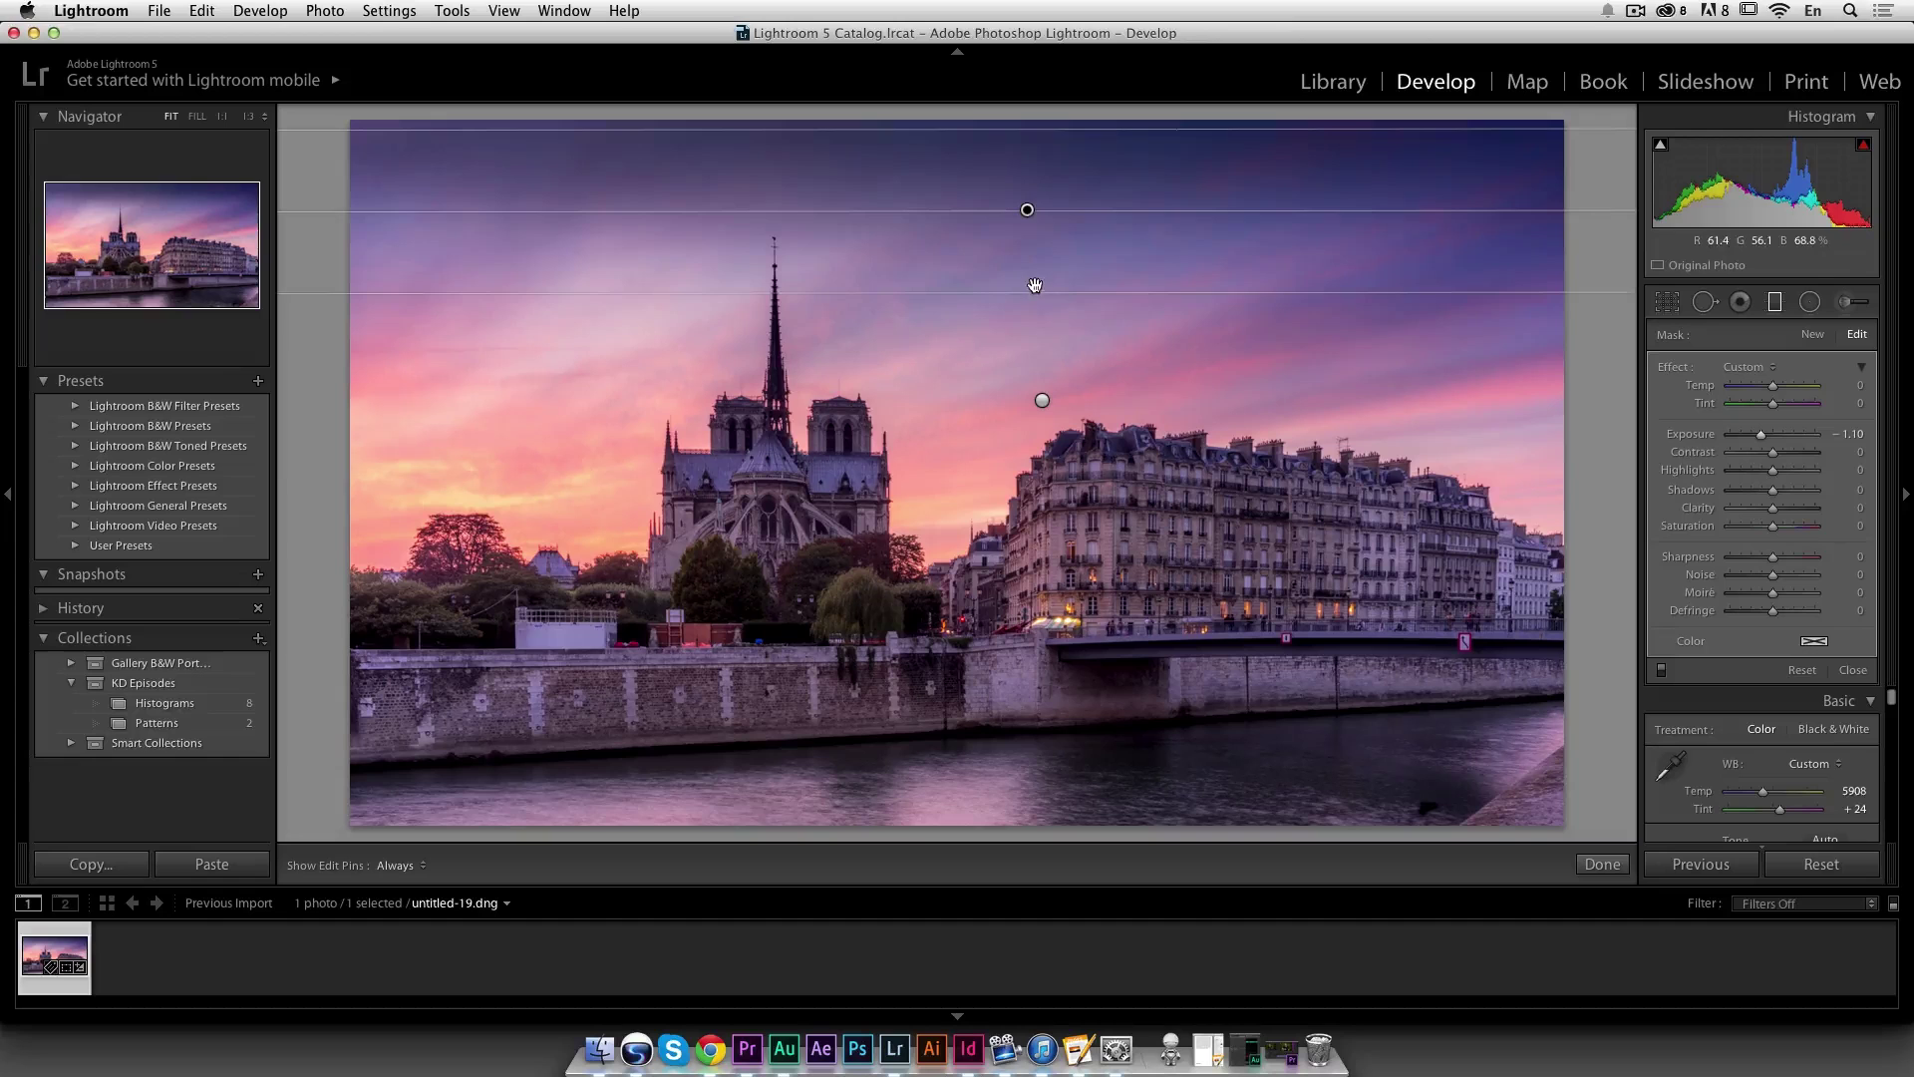
{"action": "left_click_drag", "start_coordinate": [1034, 279], "coordinate": [1031, 335]}
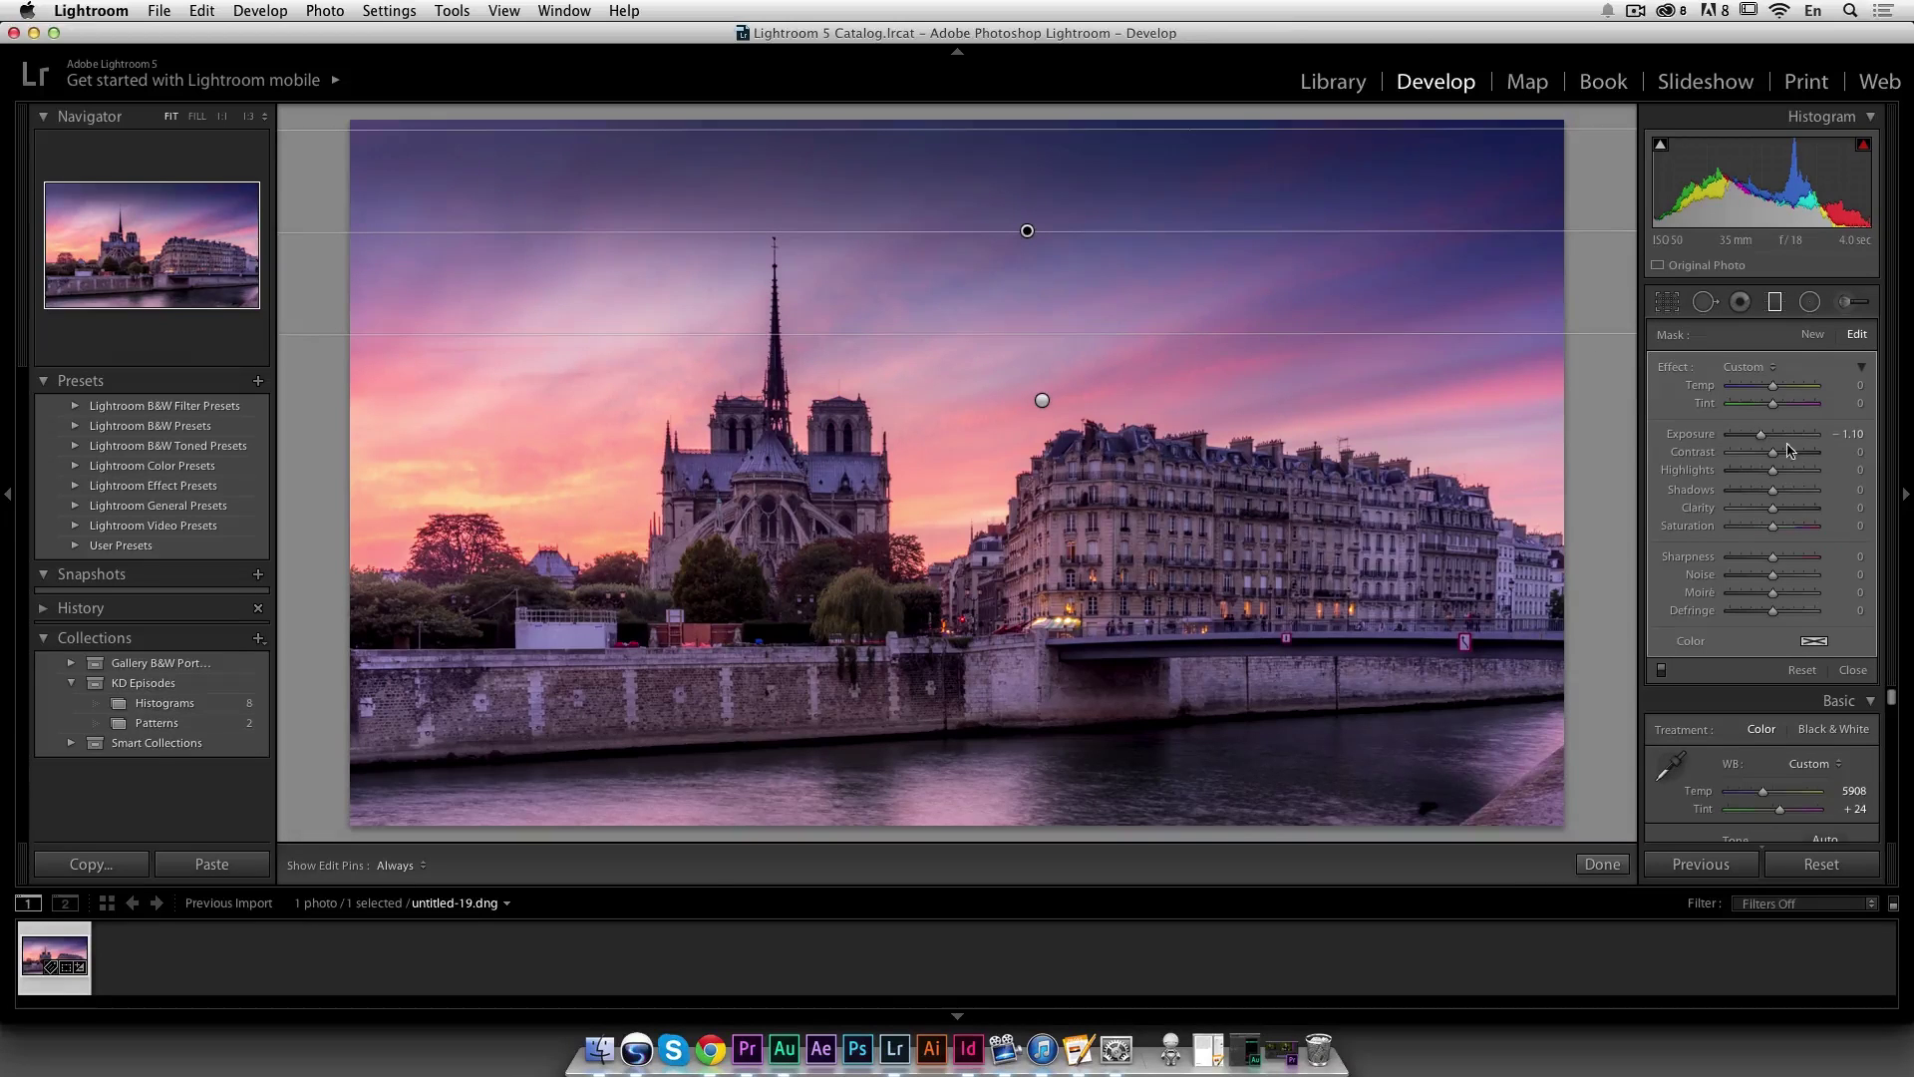
{"action": "left_click_drag", "start_coordinate": [1761, 439], "coordinate": [1764, 439]}
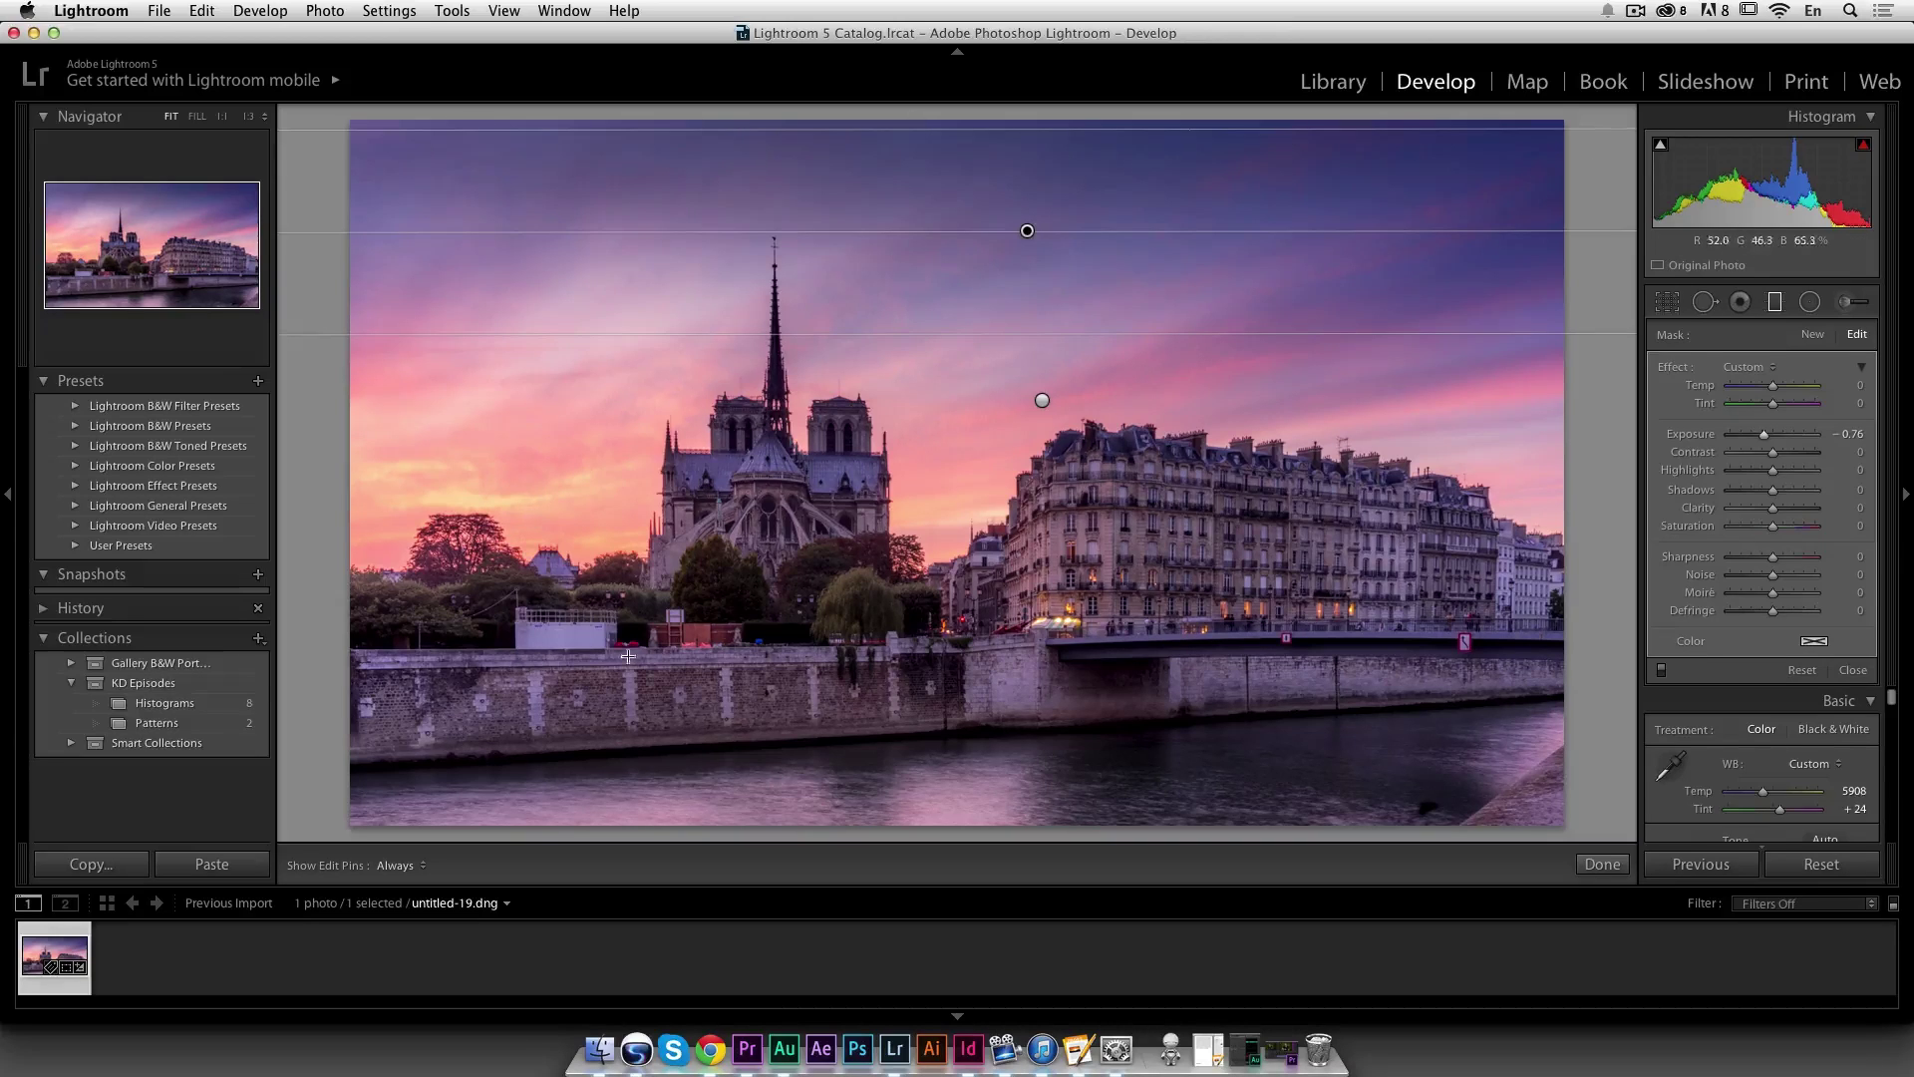
Add a second graduated filter darkening the river and wall along the bottom
{"action": "left_click_drag", "start_coordinate": [931, 786], "coordinate": [923, 723]}
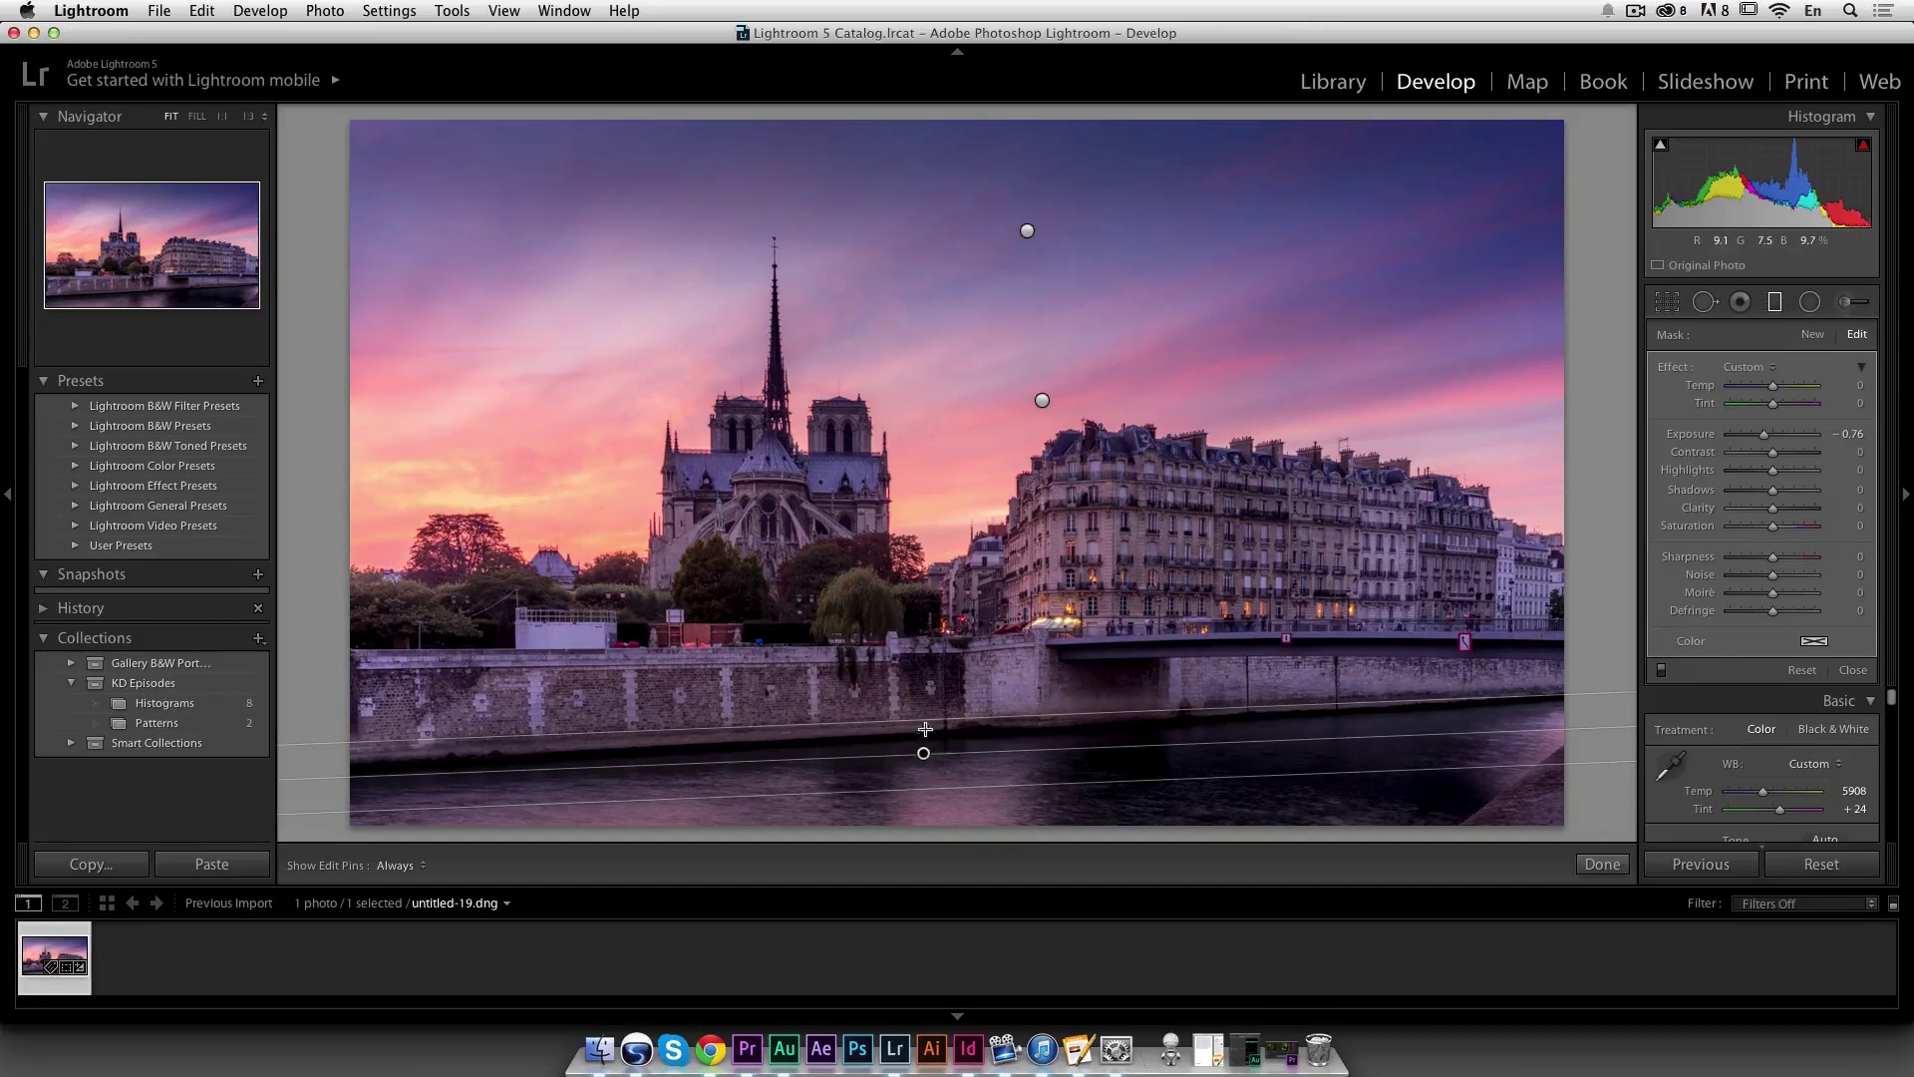
{"action": "left_click_drag", "start_coordinate": [924, 714], "coordinate": [923, 711]}
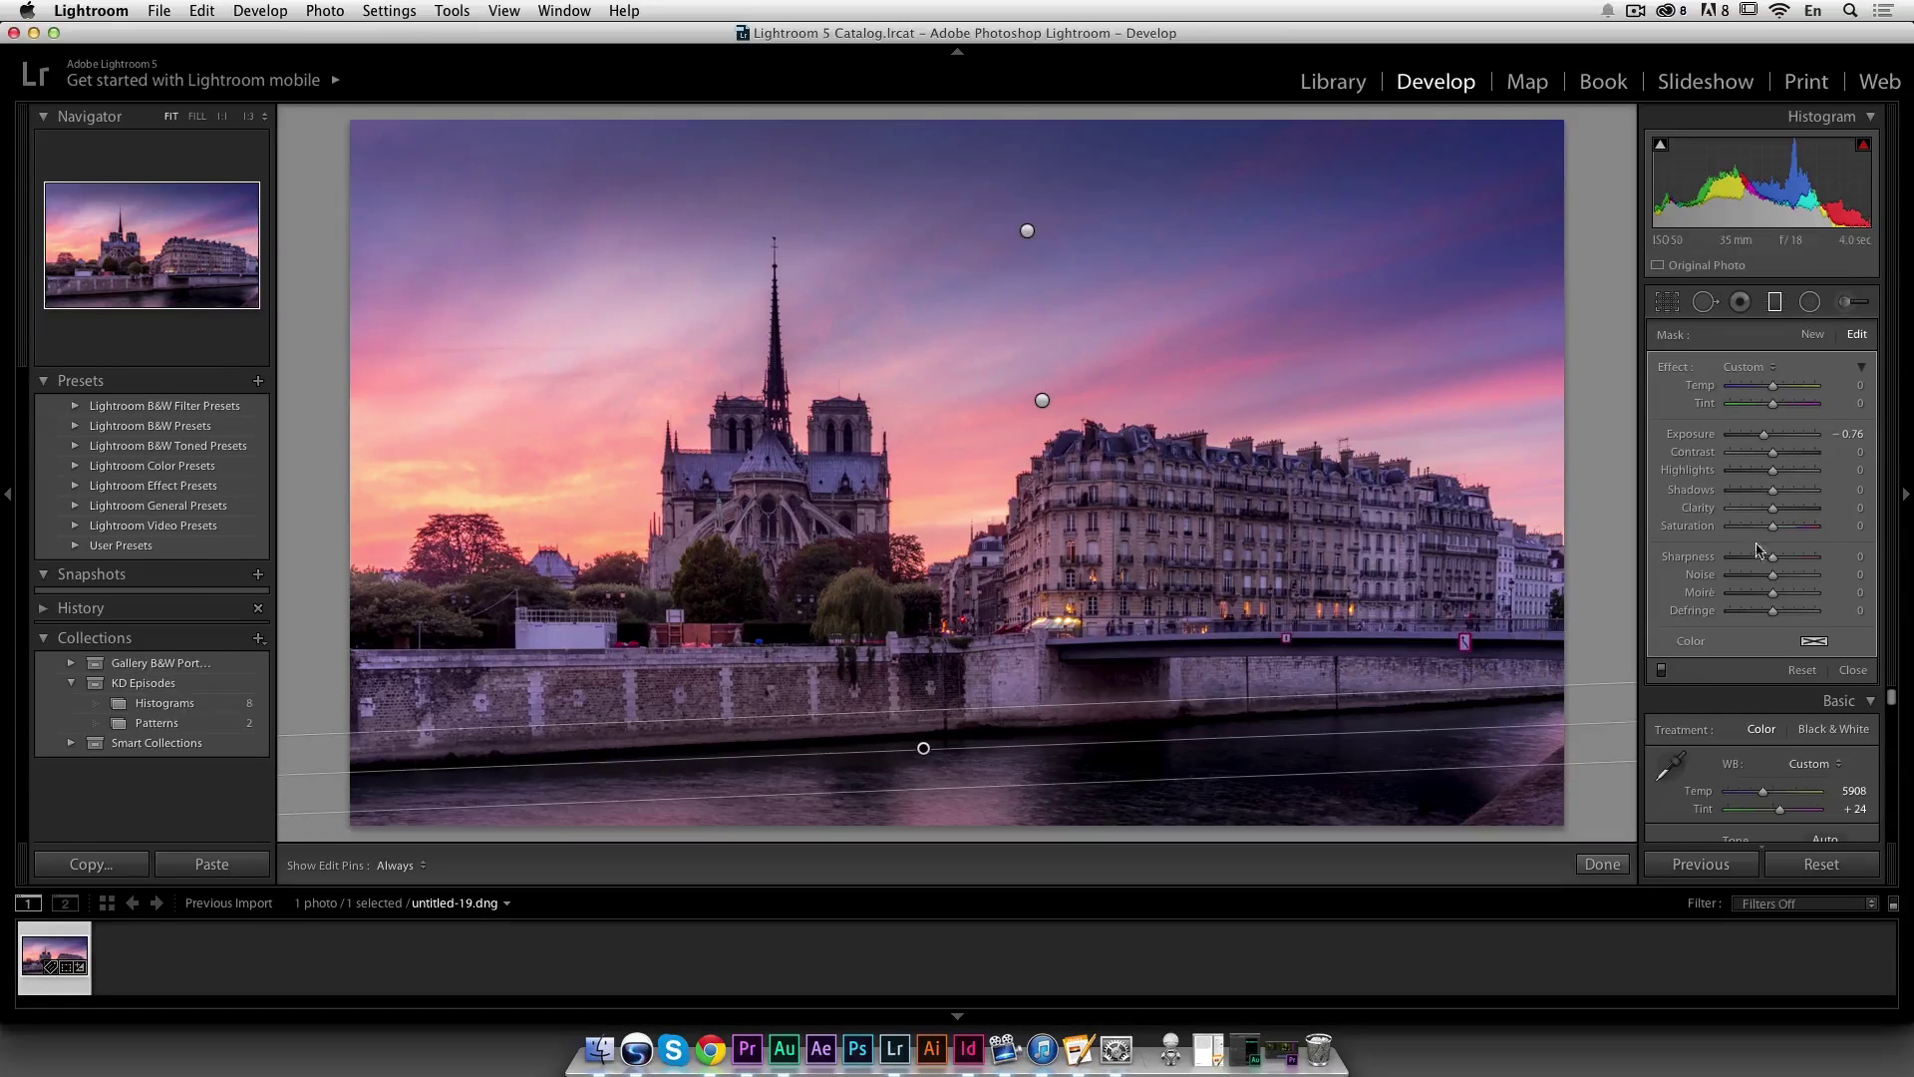
{"action": "left_click", "coordinate": [1852, 672]}
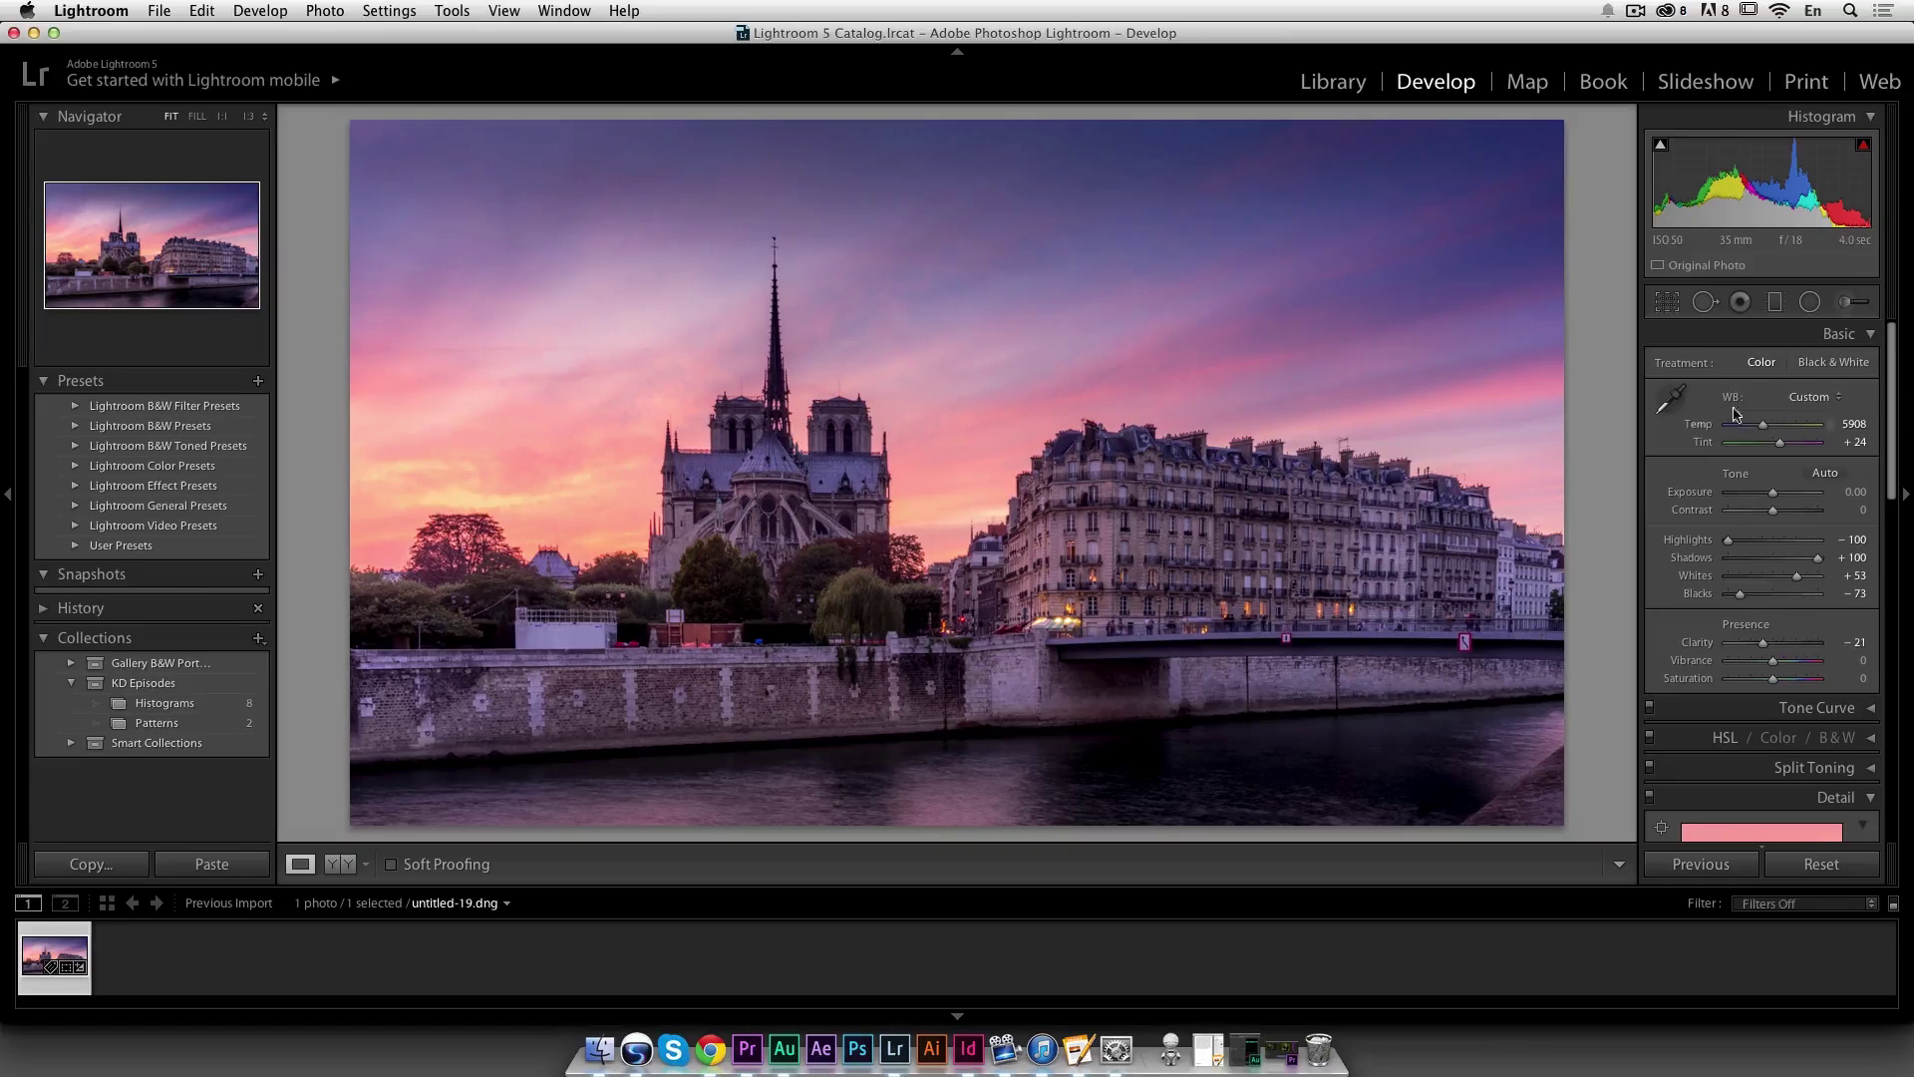
{"action": "left_click", "coordinate": [1666, 301]}
{"action": "left_click_drag", "start_coordinate": [952, 801], "coordinate": [961, 798]}
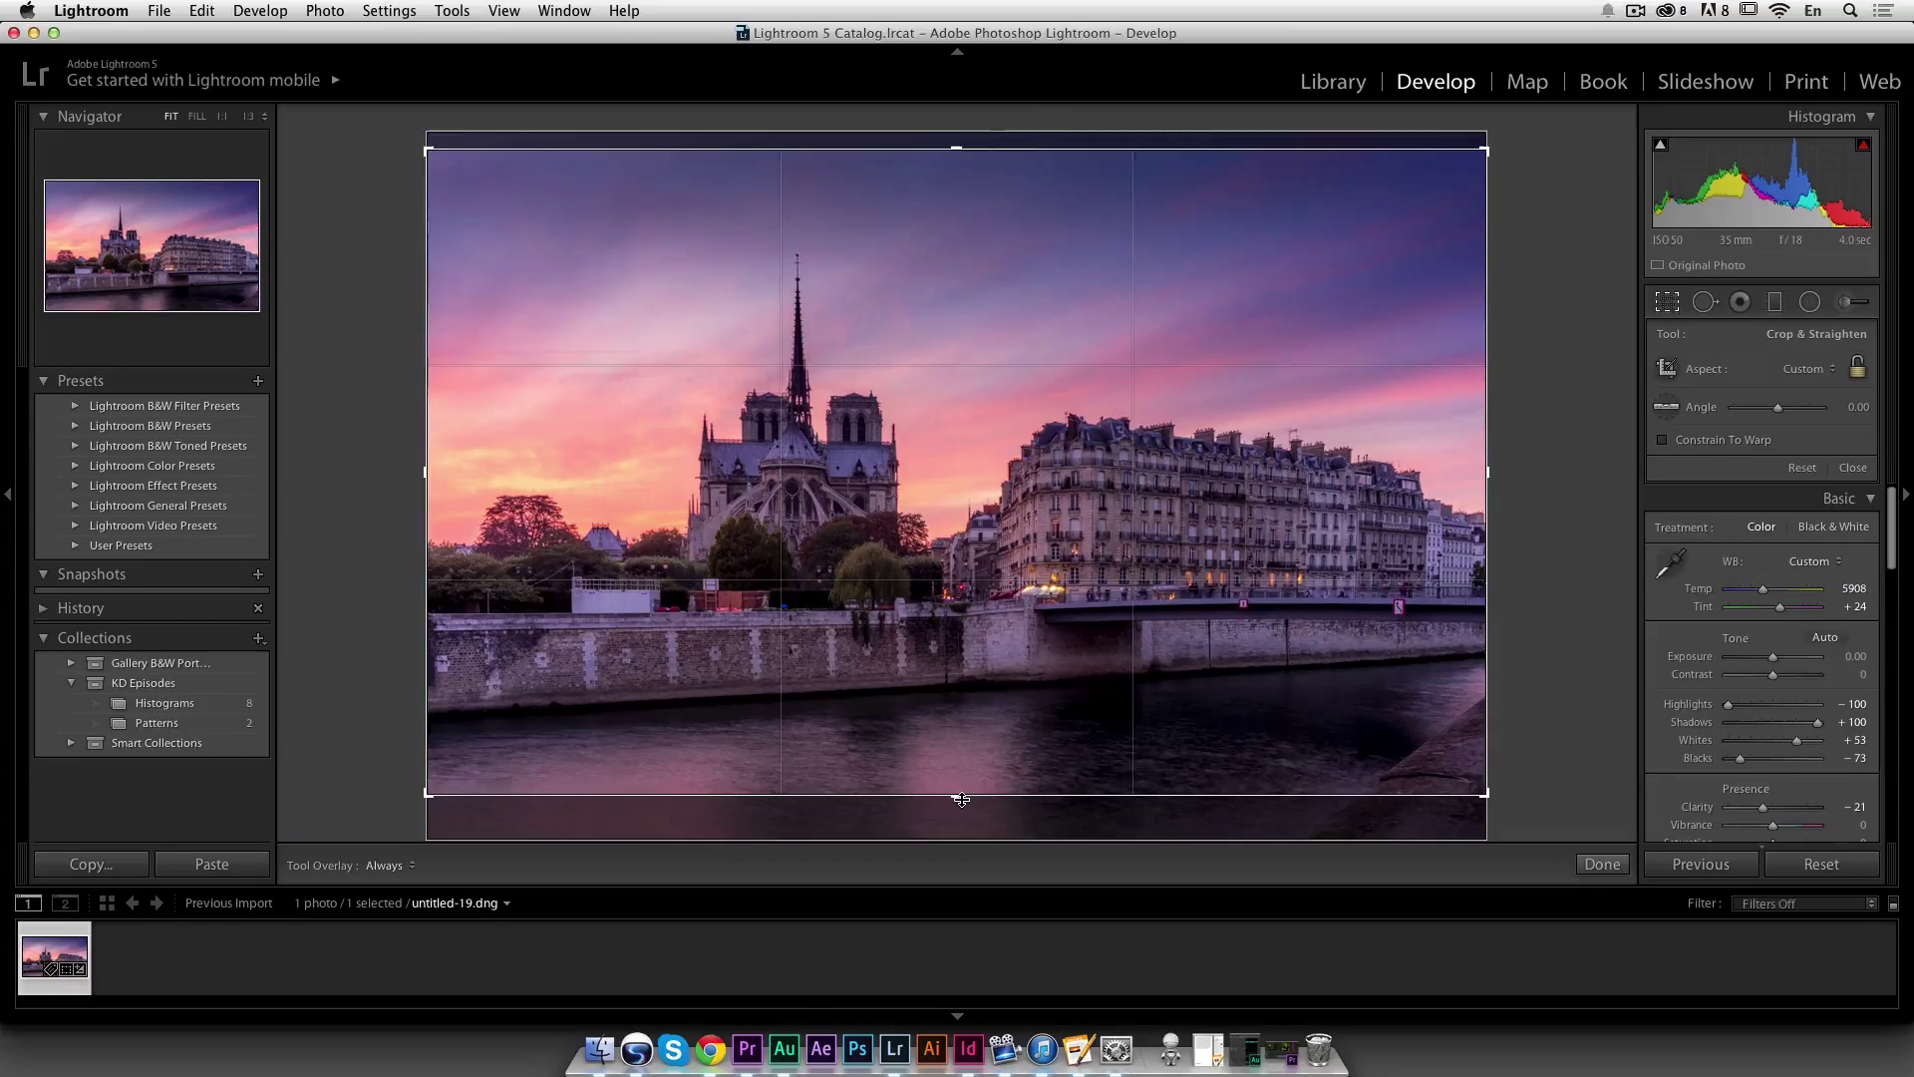
{"action": "key", "text": "Return"}
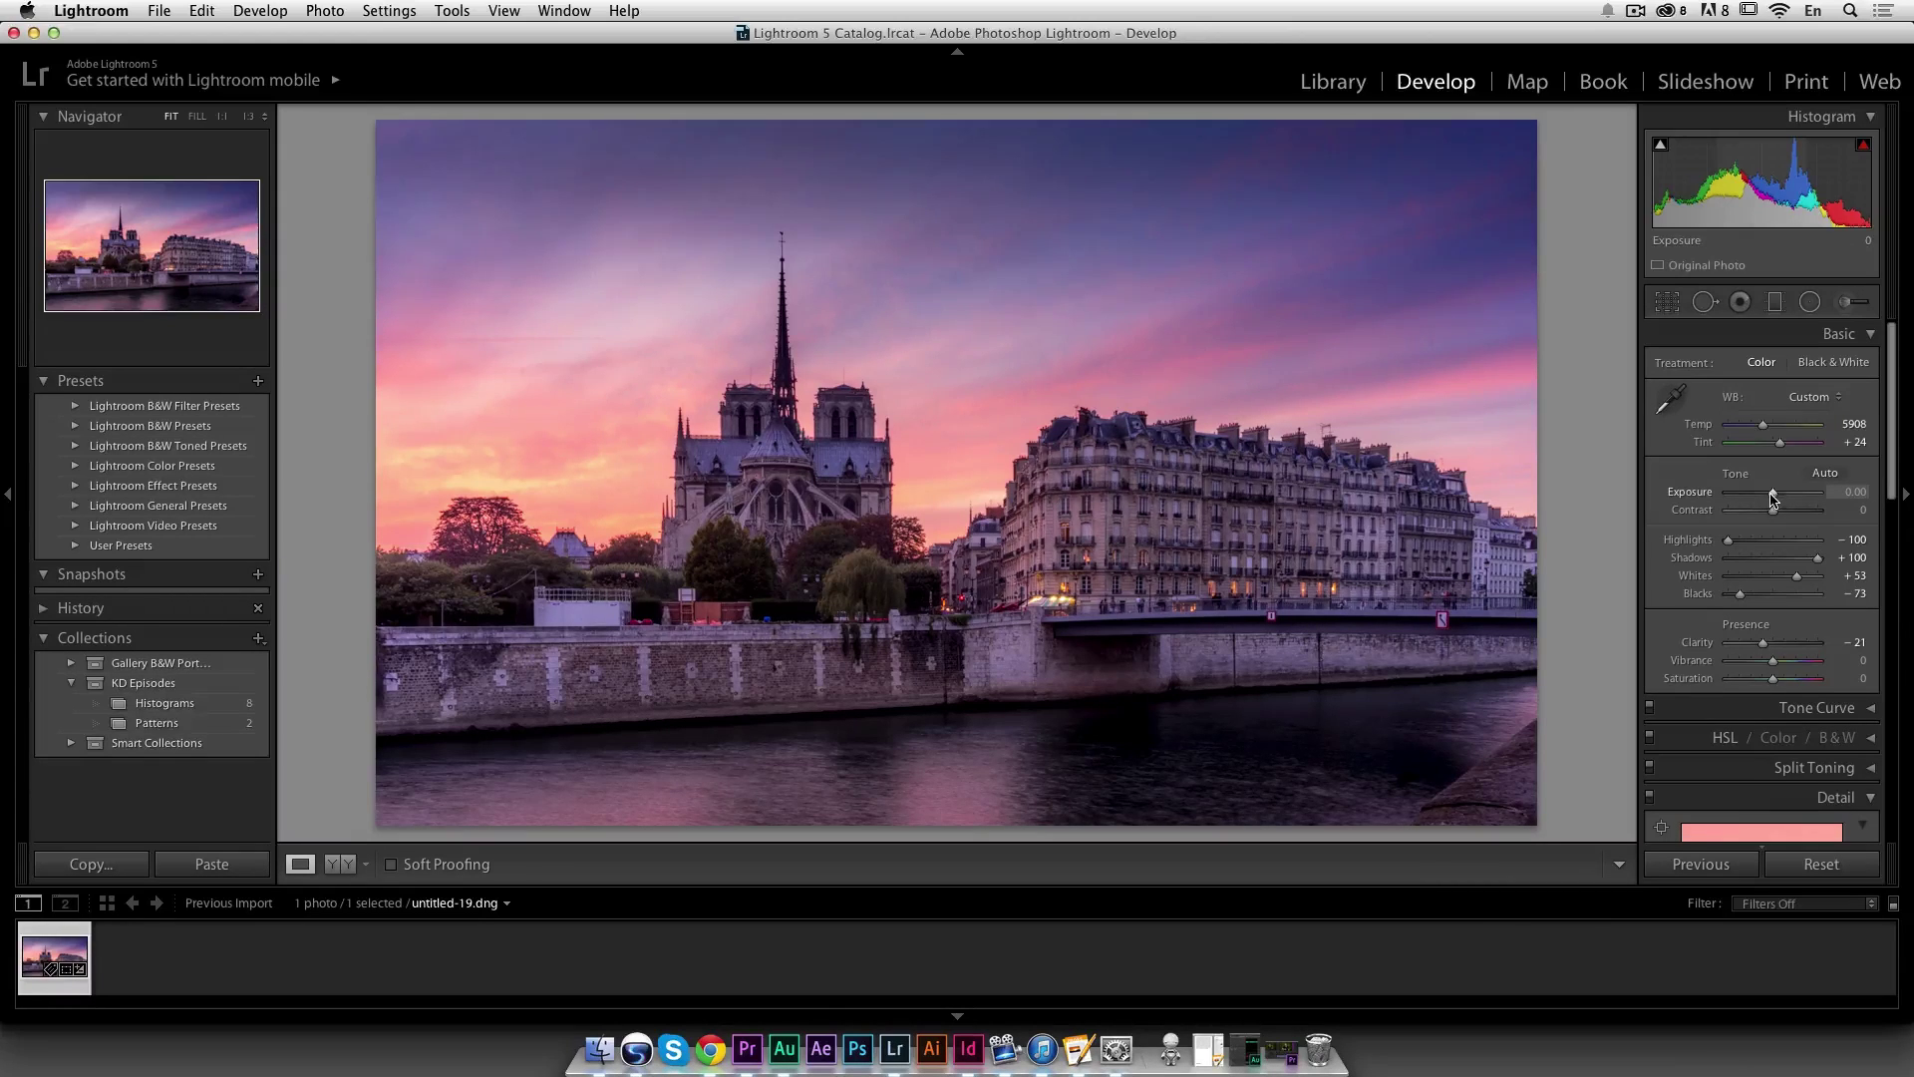
{"action": "left_click_drag", "start_coordinate": [1774, 495], "coordinate": [1770, 496]}
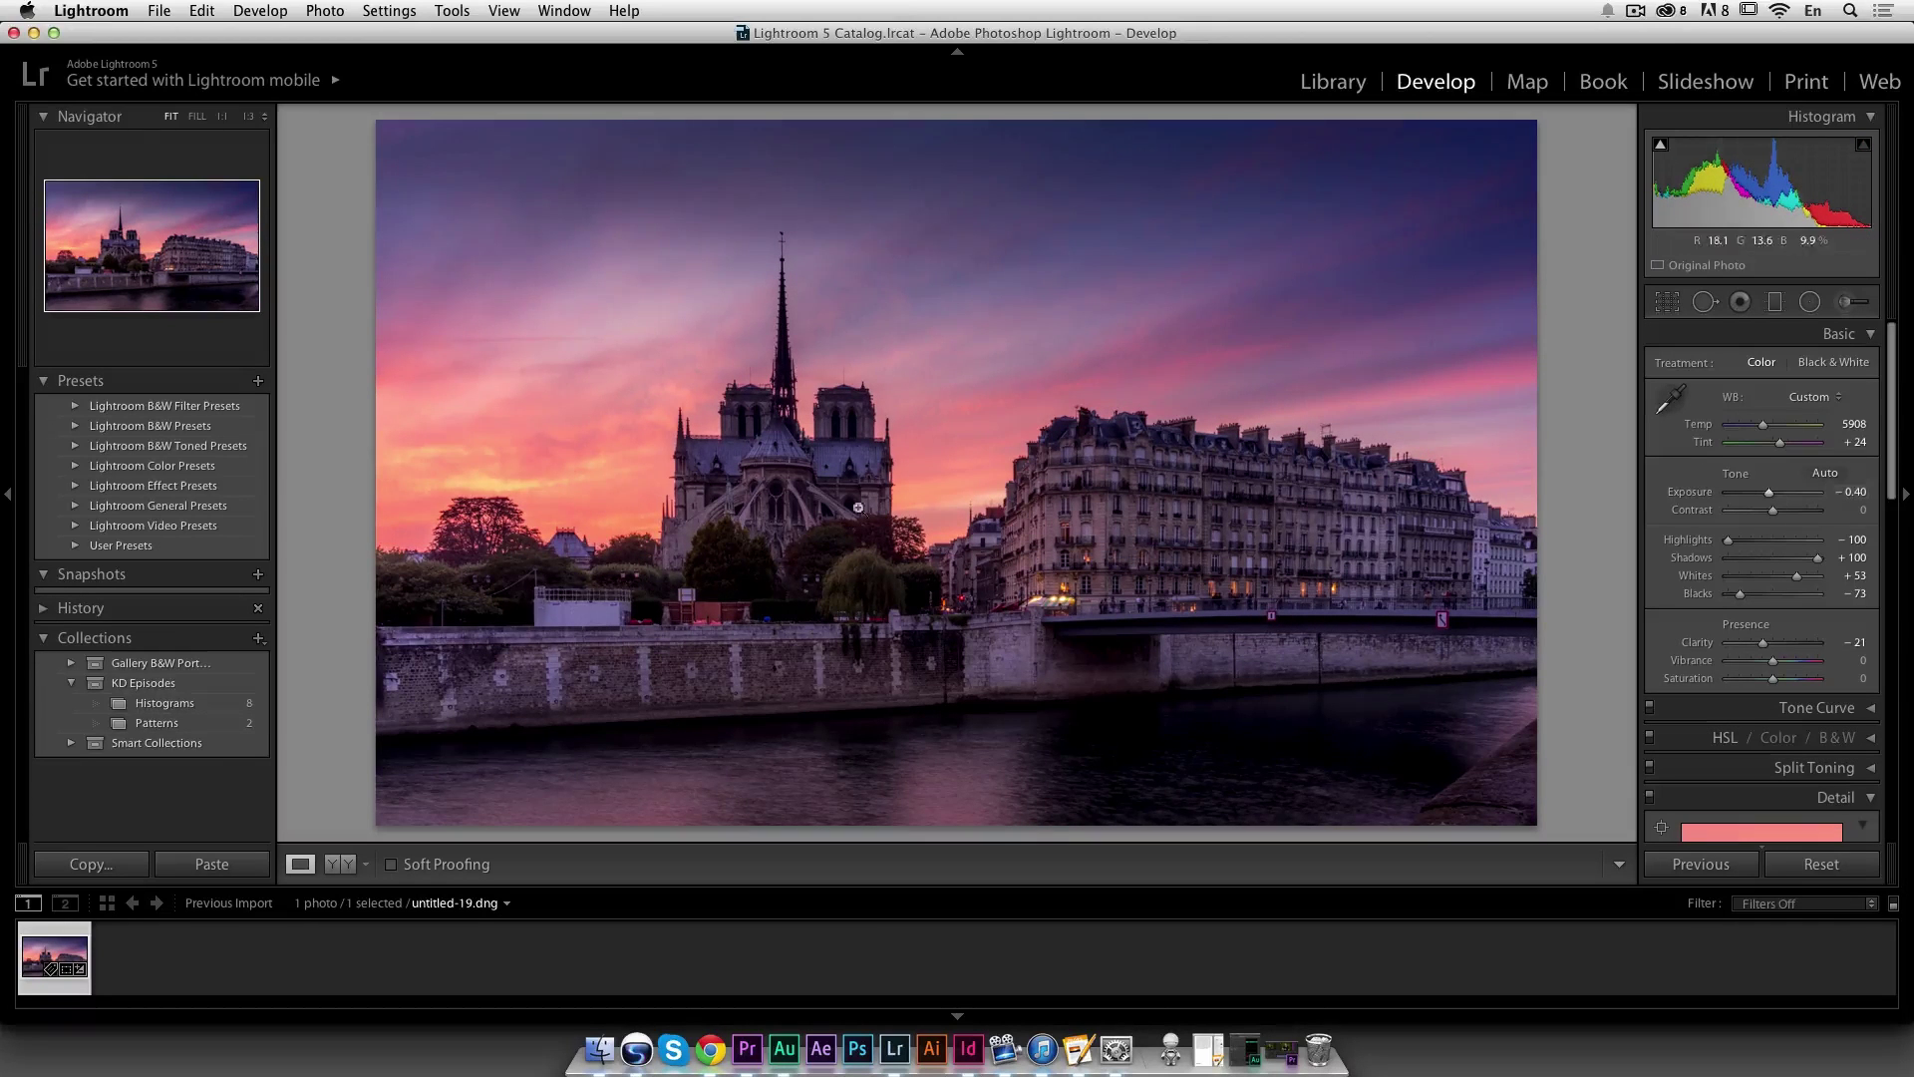
Draw an inverted radial filter over the cathedral at Exposure 0.86
{"action": "left_click", "coordinate": [1809, 303]}
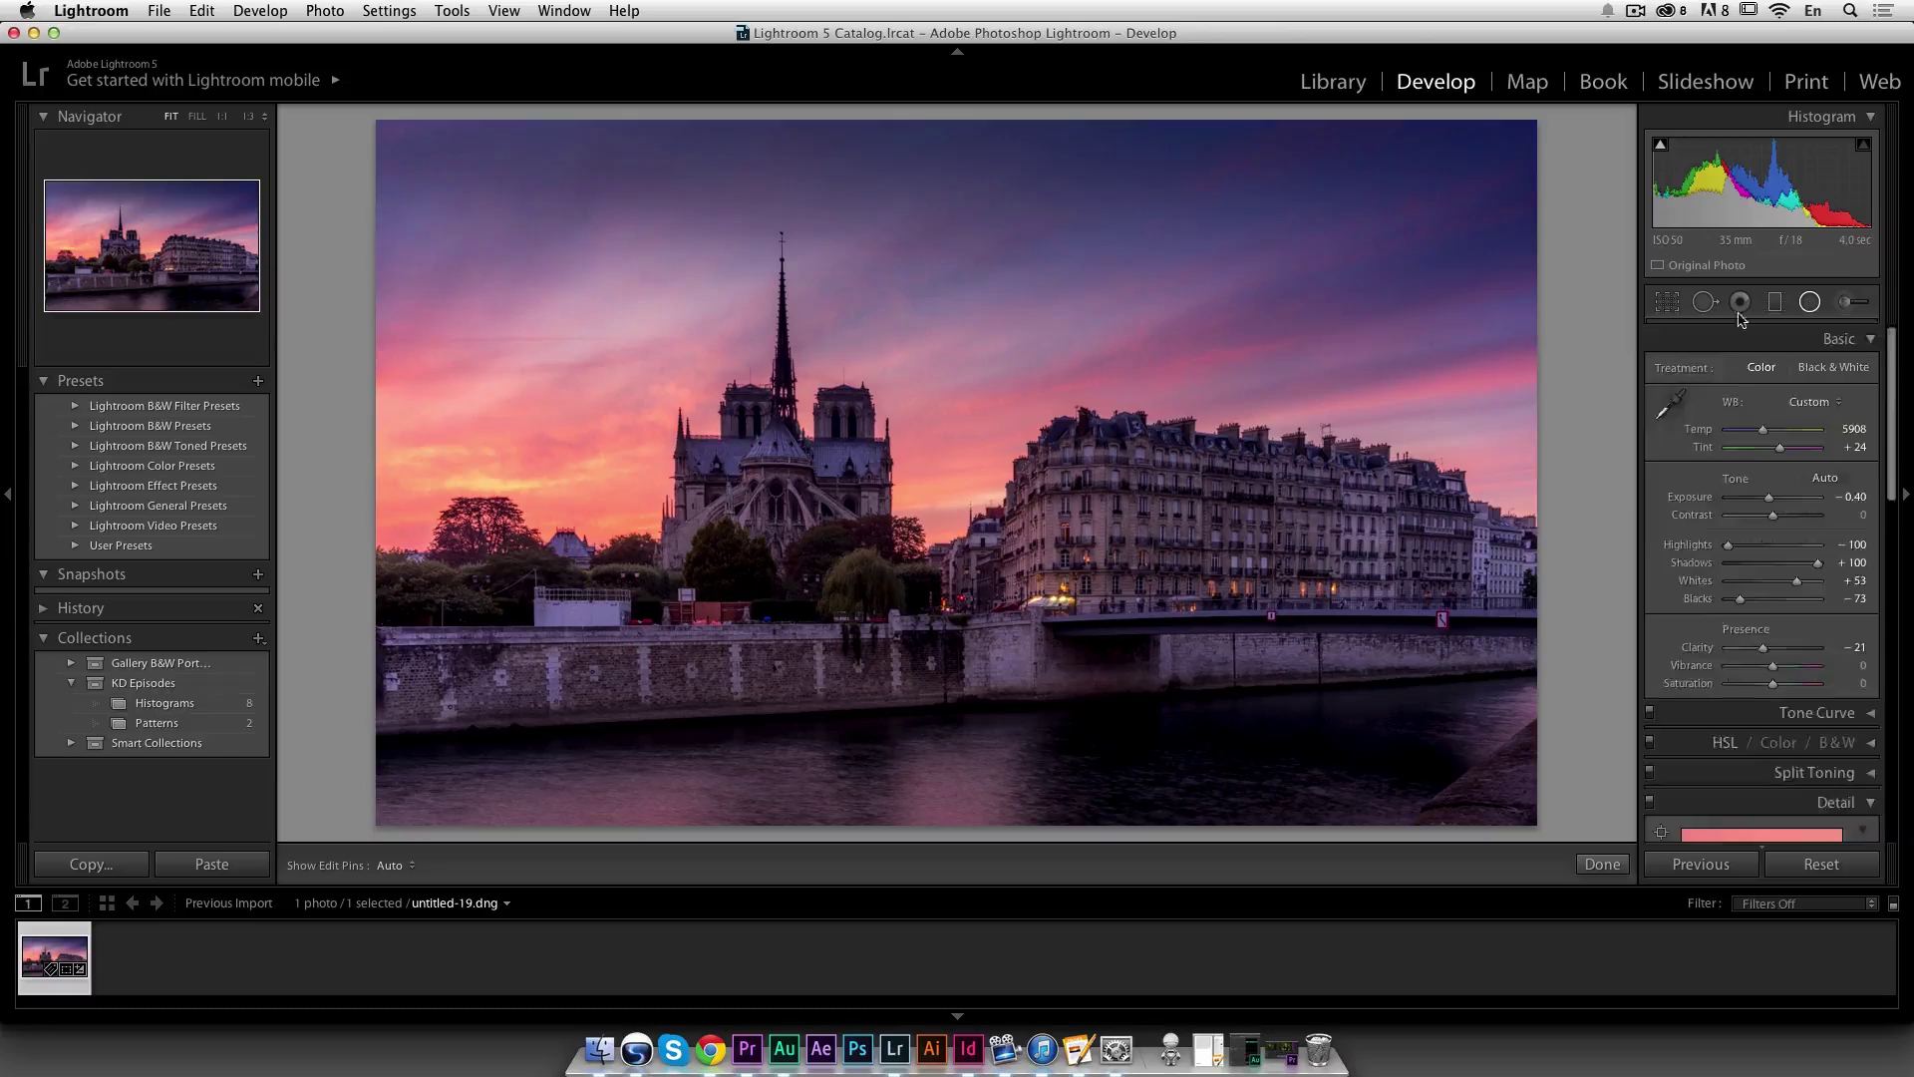
{"action": "left_click_drag", "start_coordinate": [758, 480], "coordinate": [843, 586]}
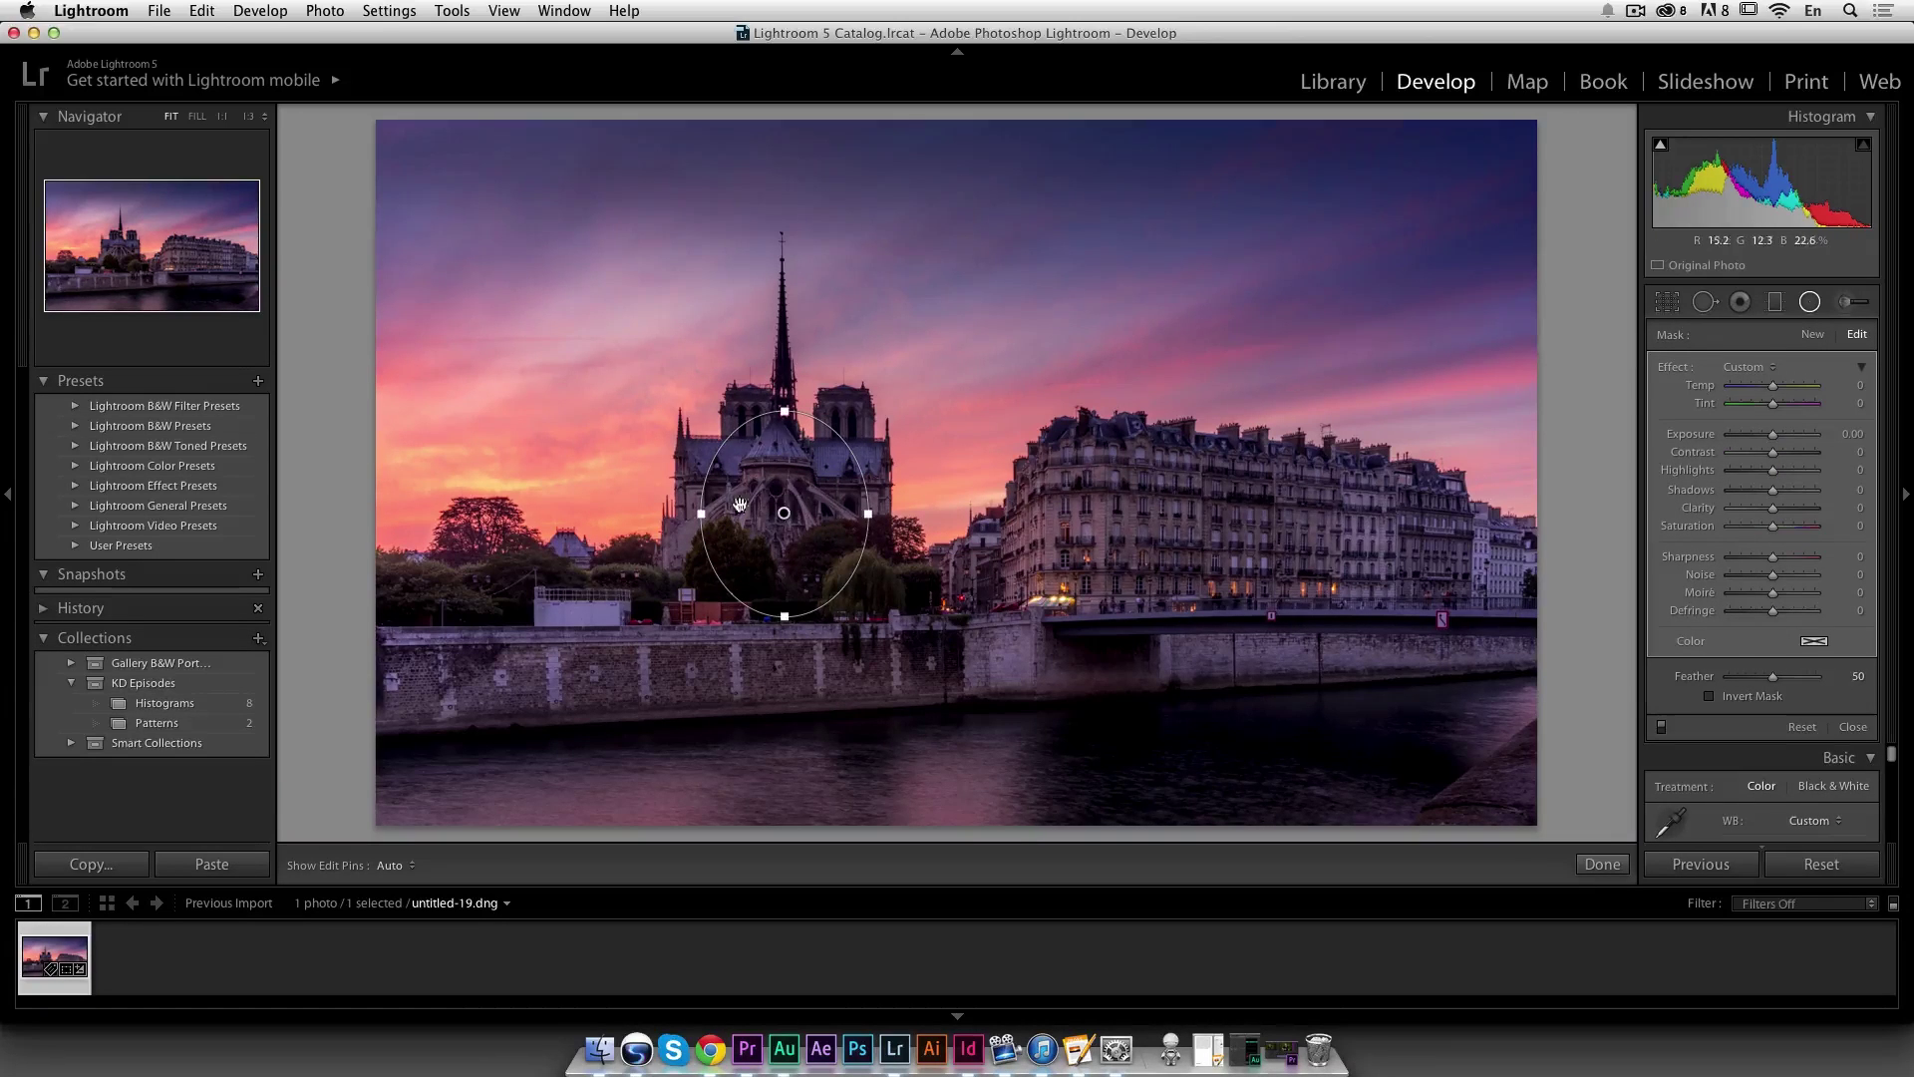
{"action": "left_click_drag", "start_coordinate": [1777, 440], "coordinate": [1787, 440]}
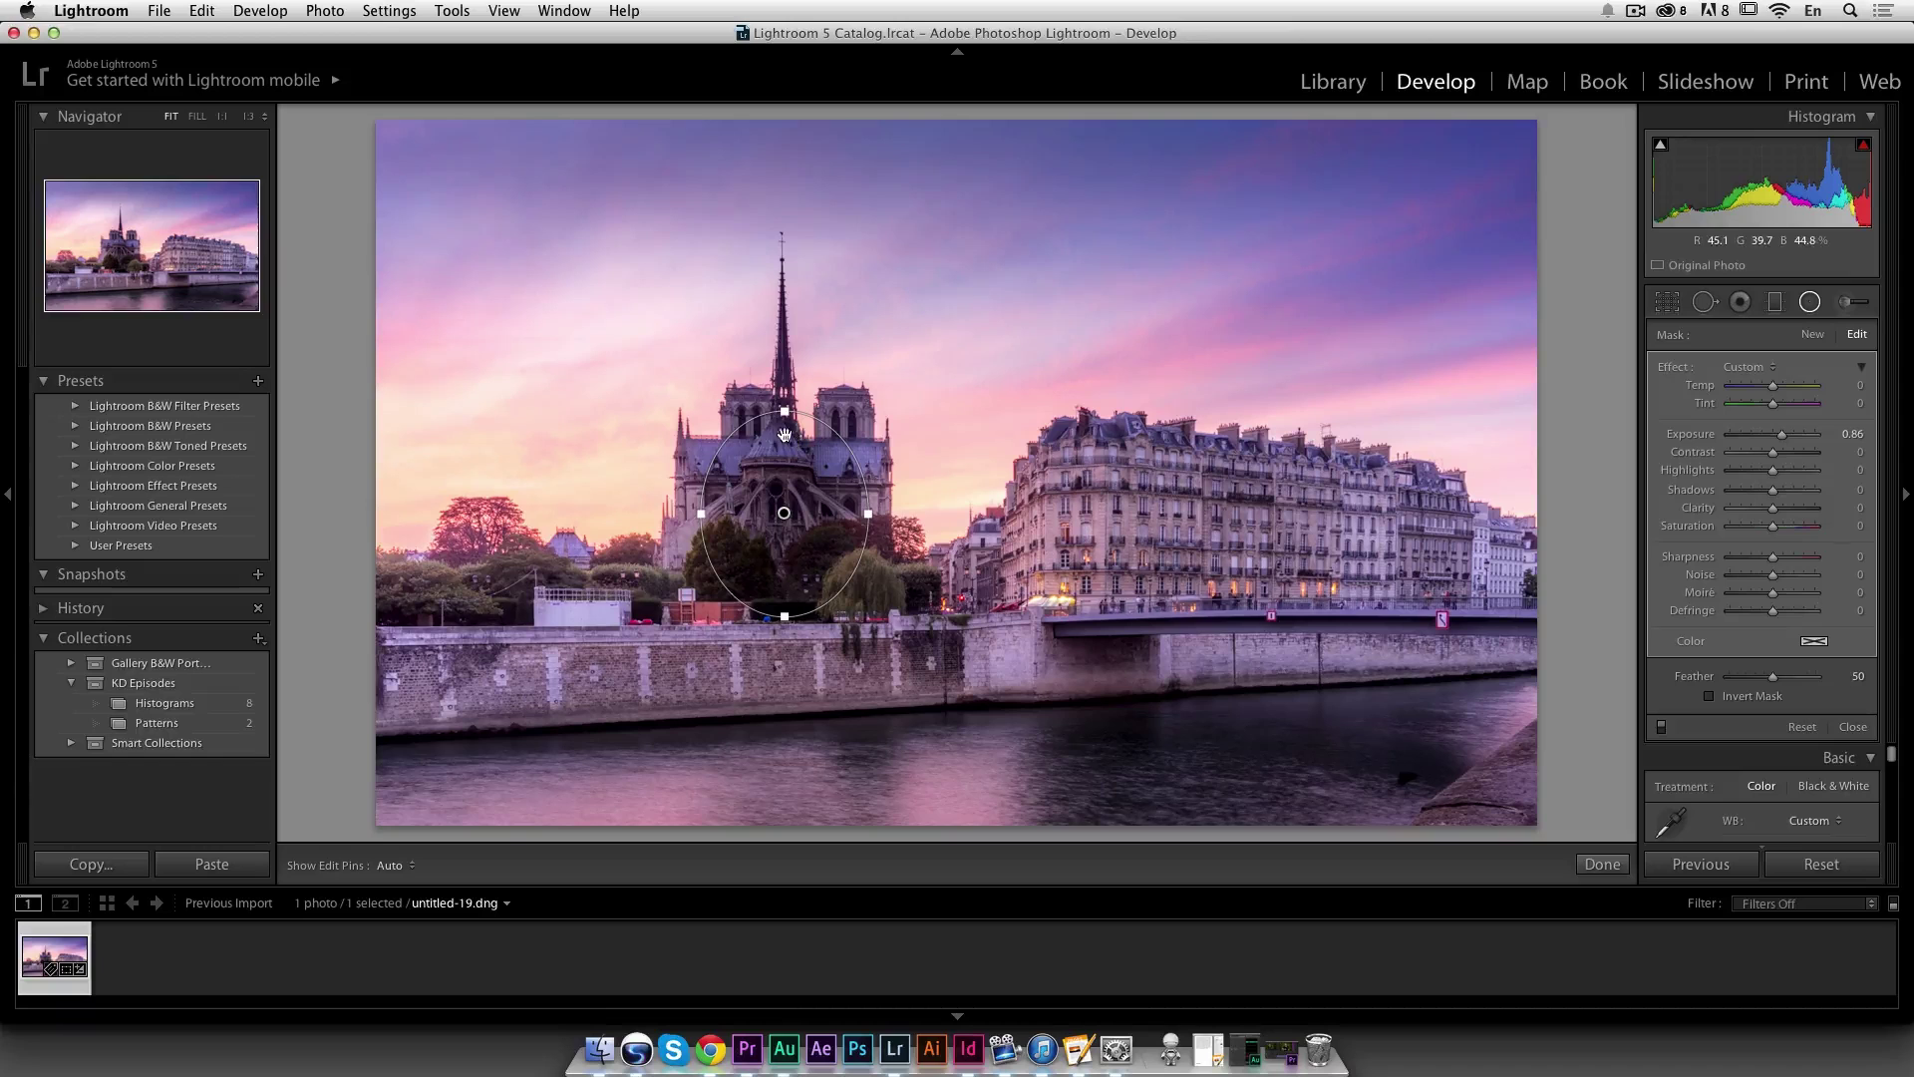
{"action": "left_click", "coordinate": [1708, 696]}
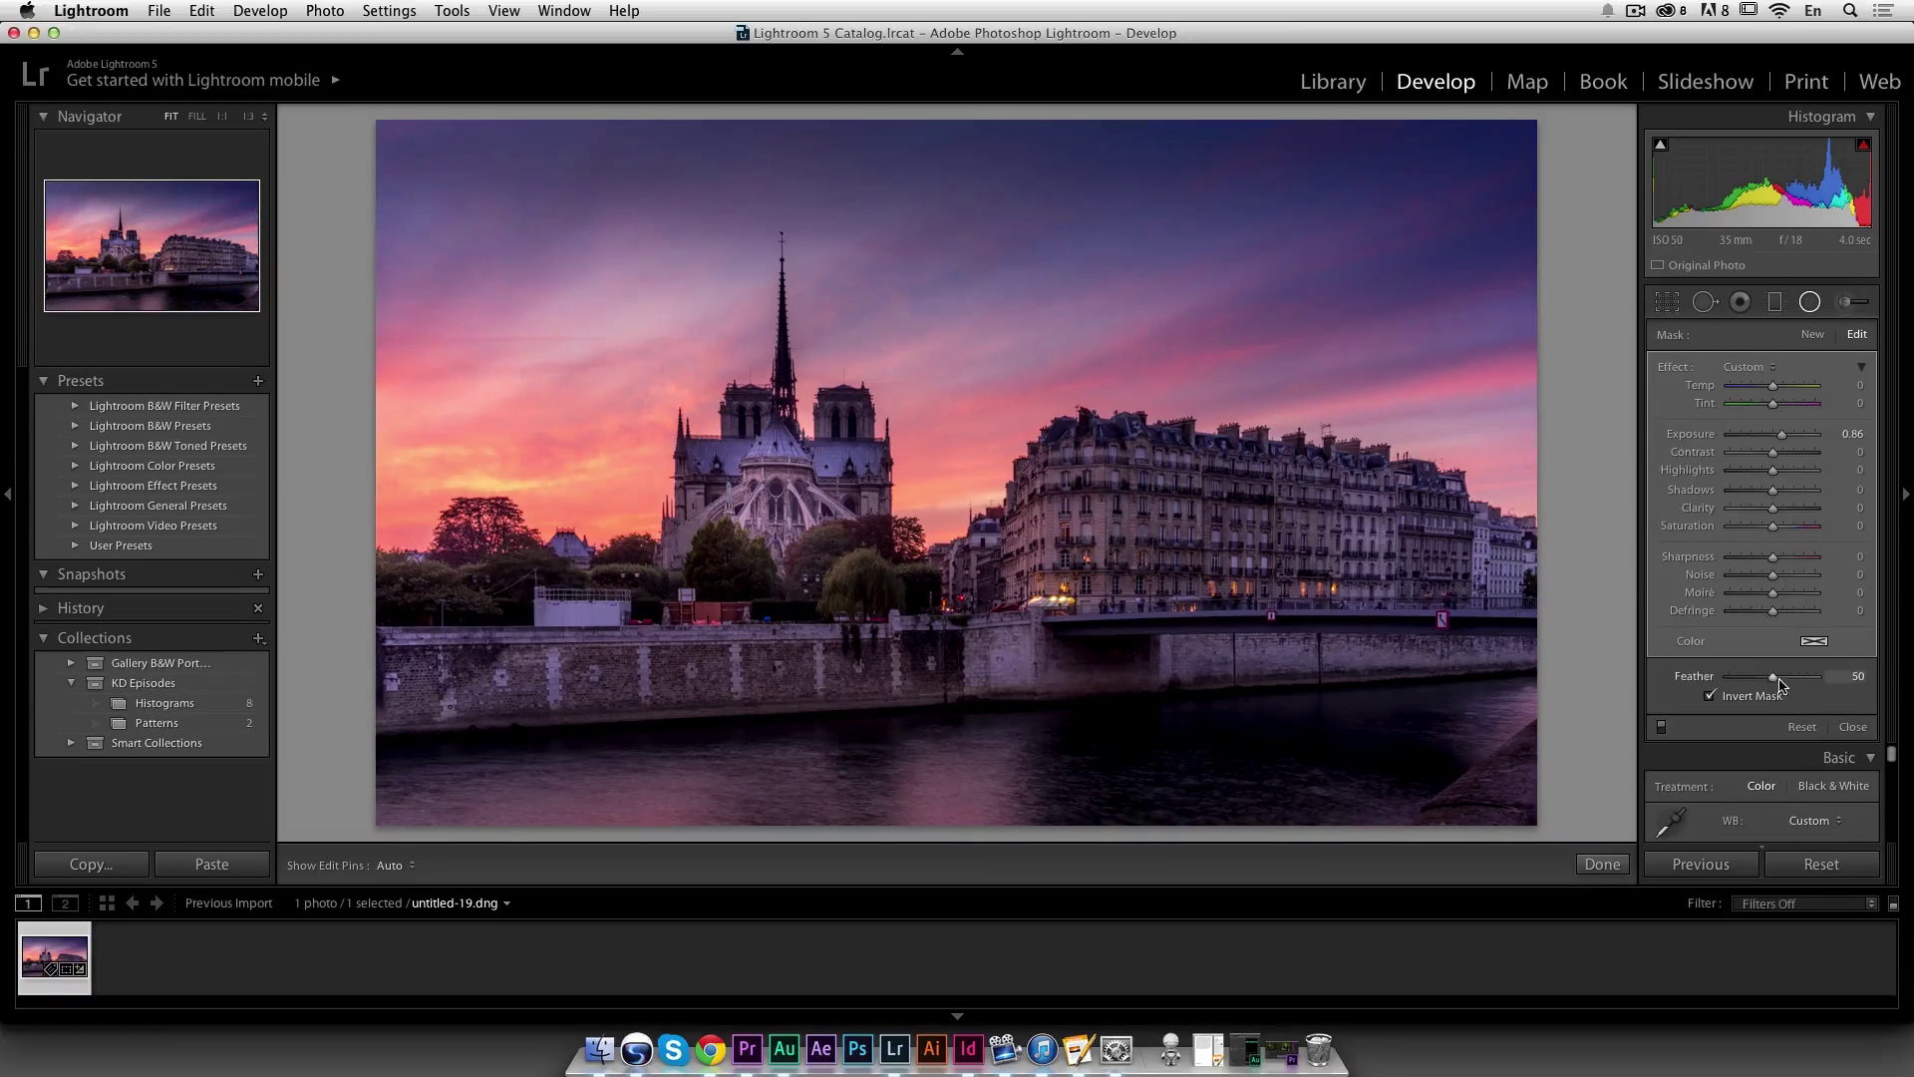
{"action": "mouse_move", "coordinate": [784, 516]}
{"action": "left_mouse_down"}
{"action": "mouse_move", "coordinate": [763, 559]}
{"action": "mouse_move", "coordinate": [790, 488]}
{"action": "left_mouse_up"}
Duplicate the cathedral's radial filter and move the copy onto the right-hand buildings
{"action": "right_click", "coordinate": [800, 486]}
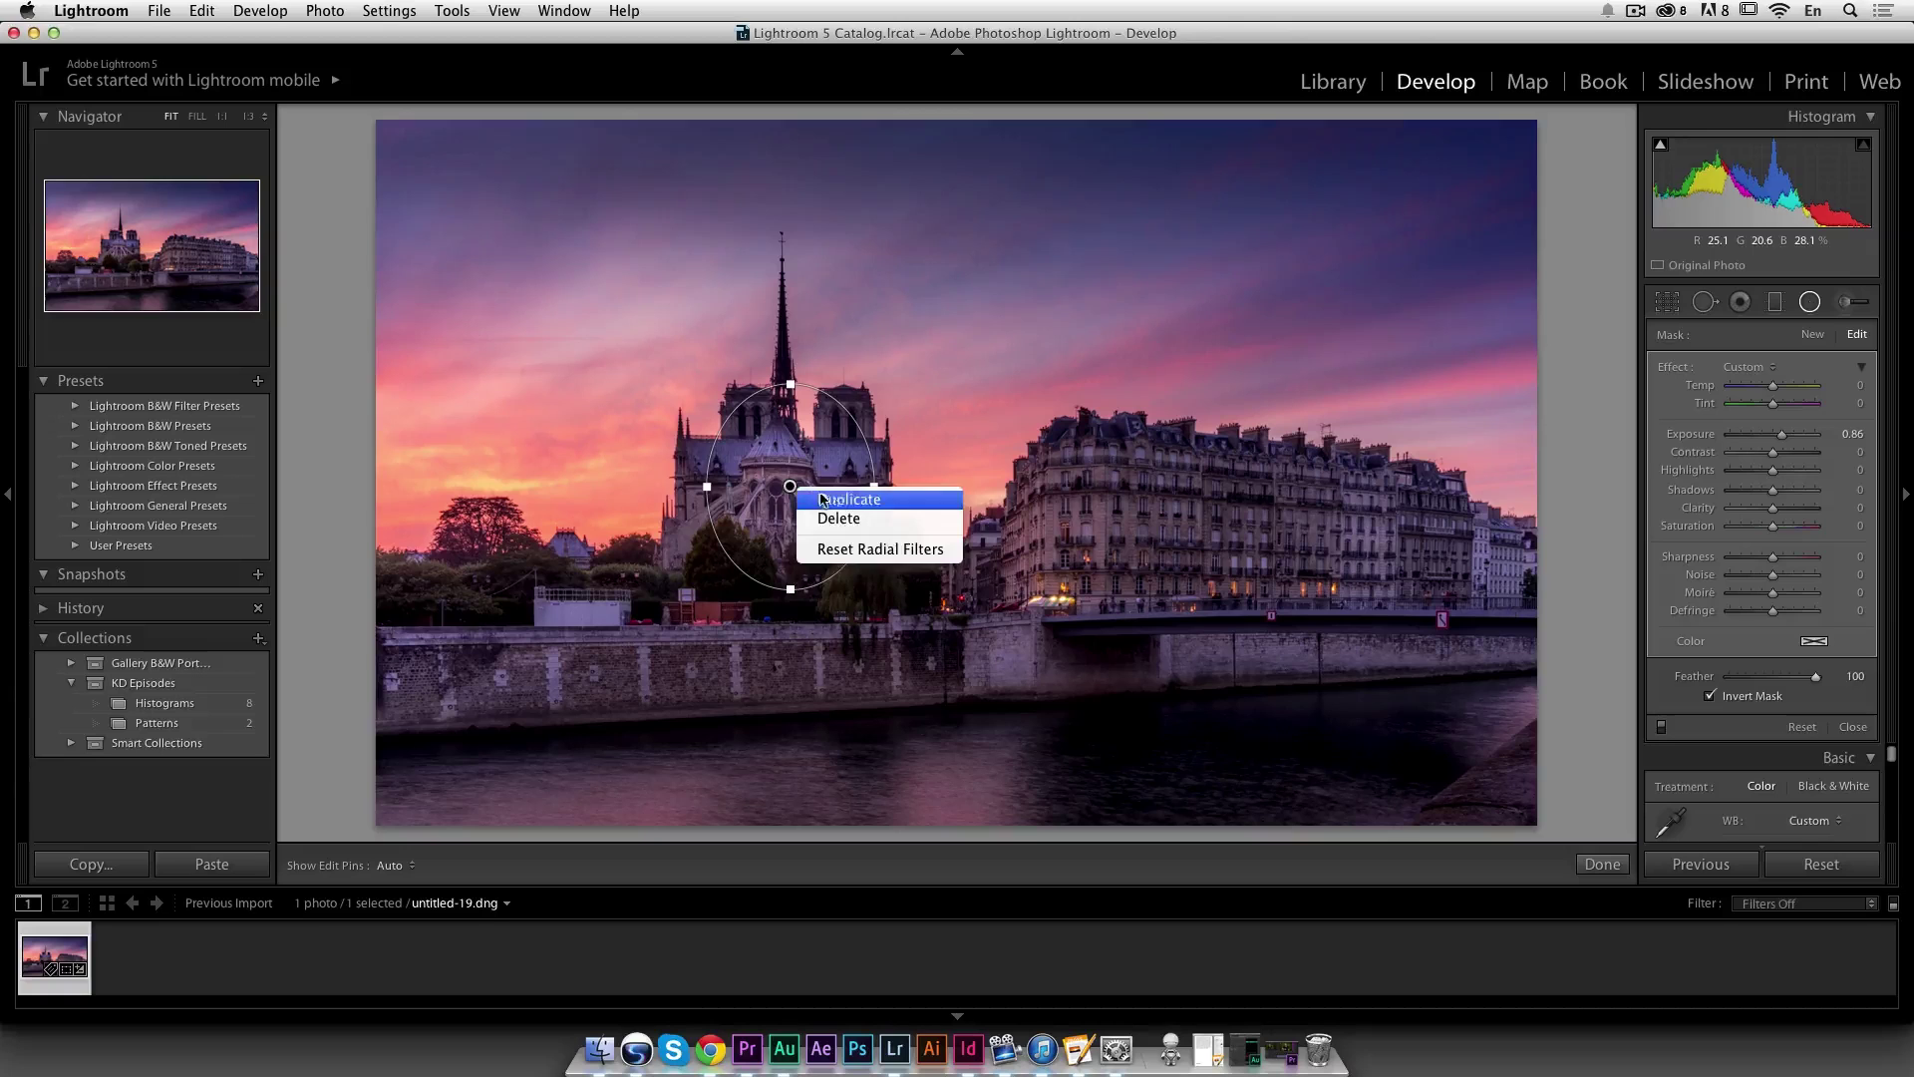
{"action": "left_click", "coordinate": [837, 500]}
{"action": "left_click_drag", "start_coordinate": [801, 486], "coordinate": [1401, 550]}
{"action": "right_click", "coordinate": [1131, 526]}
{"action": "left_click", "coordinate": [1158, 532]}
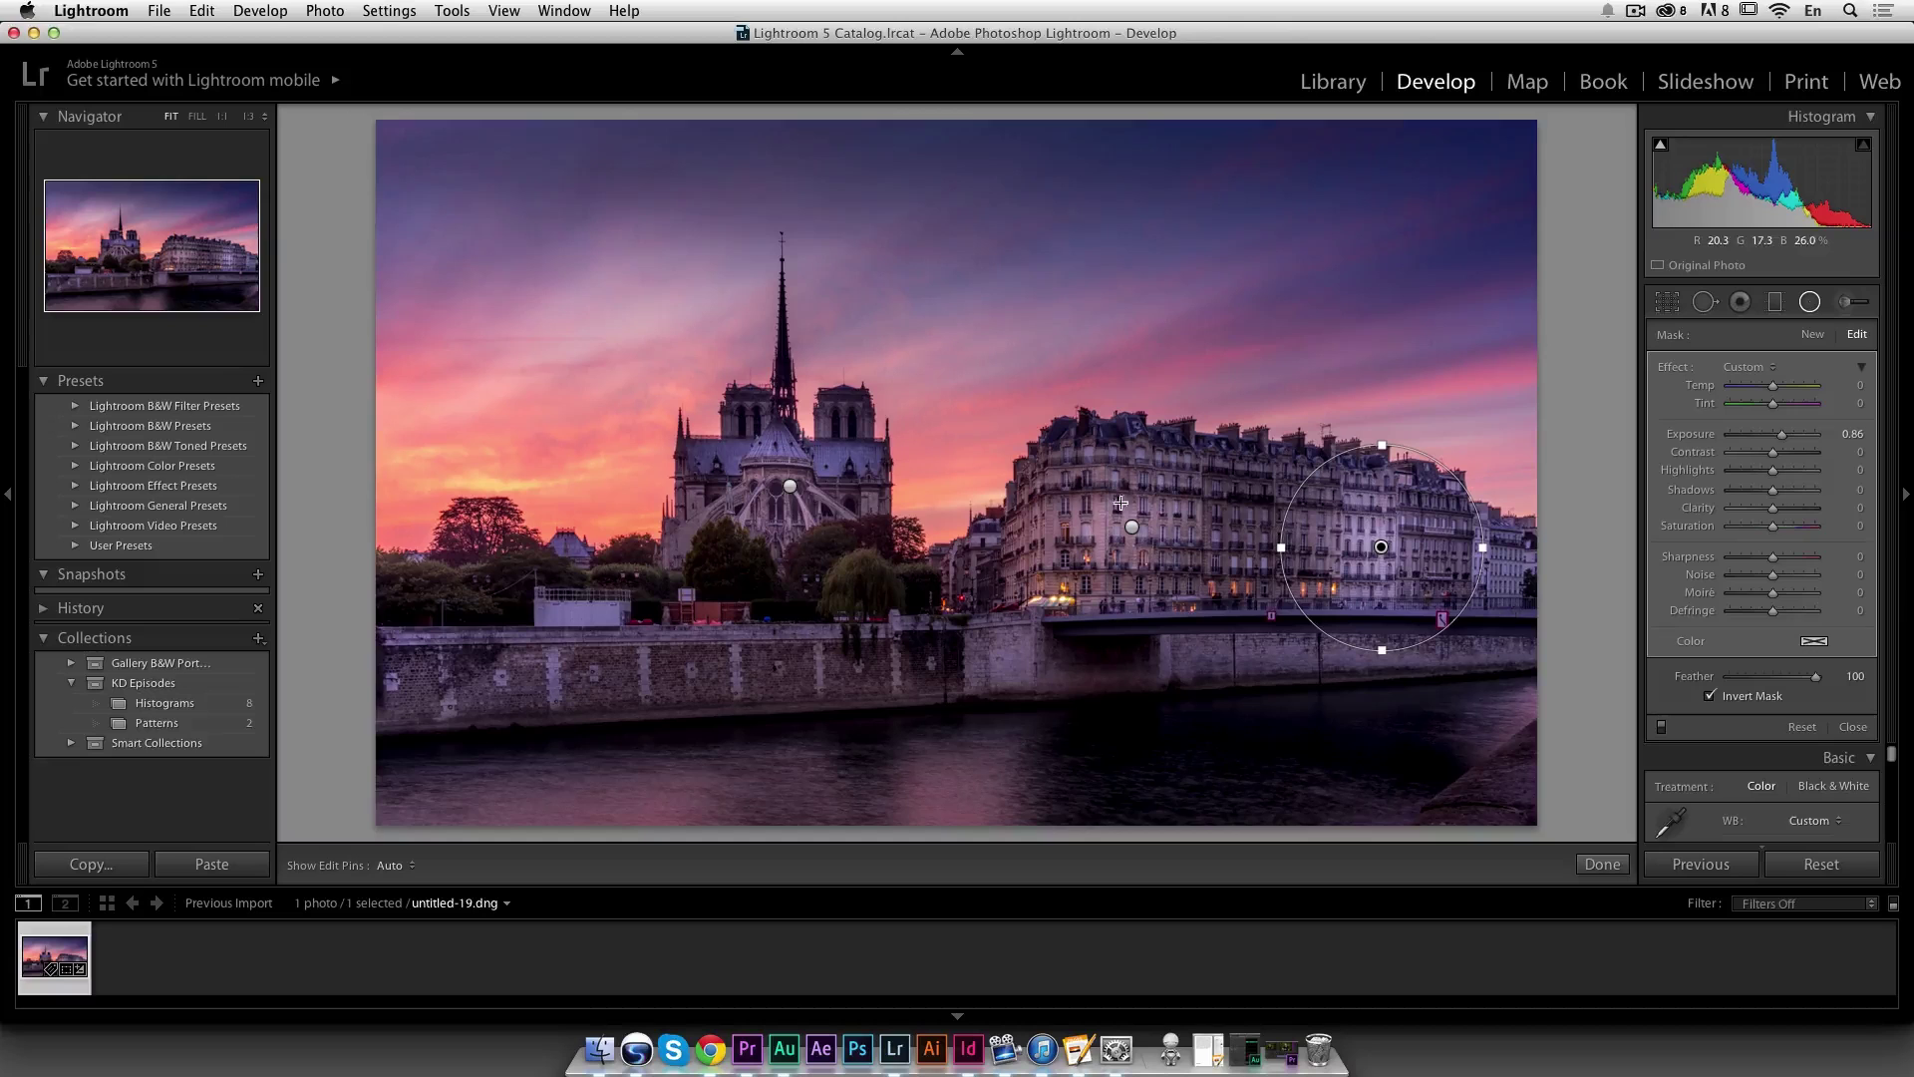
Duplicate a radial filter onto the embankment wall, flatten it, raise Exposure to 1.09, and copy it rightward
{"action": "right_click", "coordinate": [1384, 546]}
{"action": "left_click", "coordinate": [1413, 549]}
{"action": "left_click_drag", "start_coordinate": [1384, 548], "coordinate": [543, 666]}
{"action": "left_click_drag", "start_coordinate": [653, 562], "coordinate": [692, 681]}
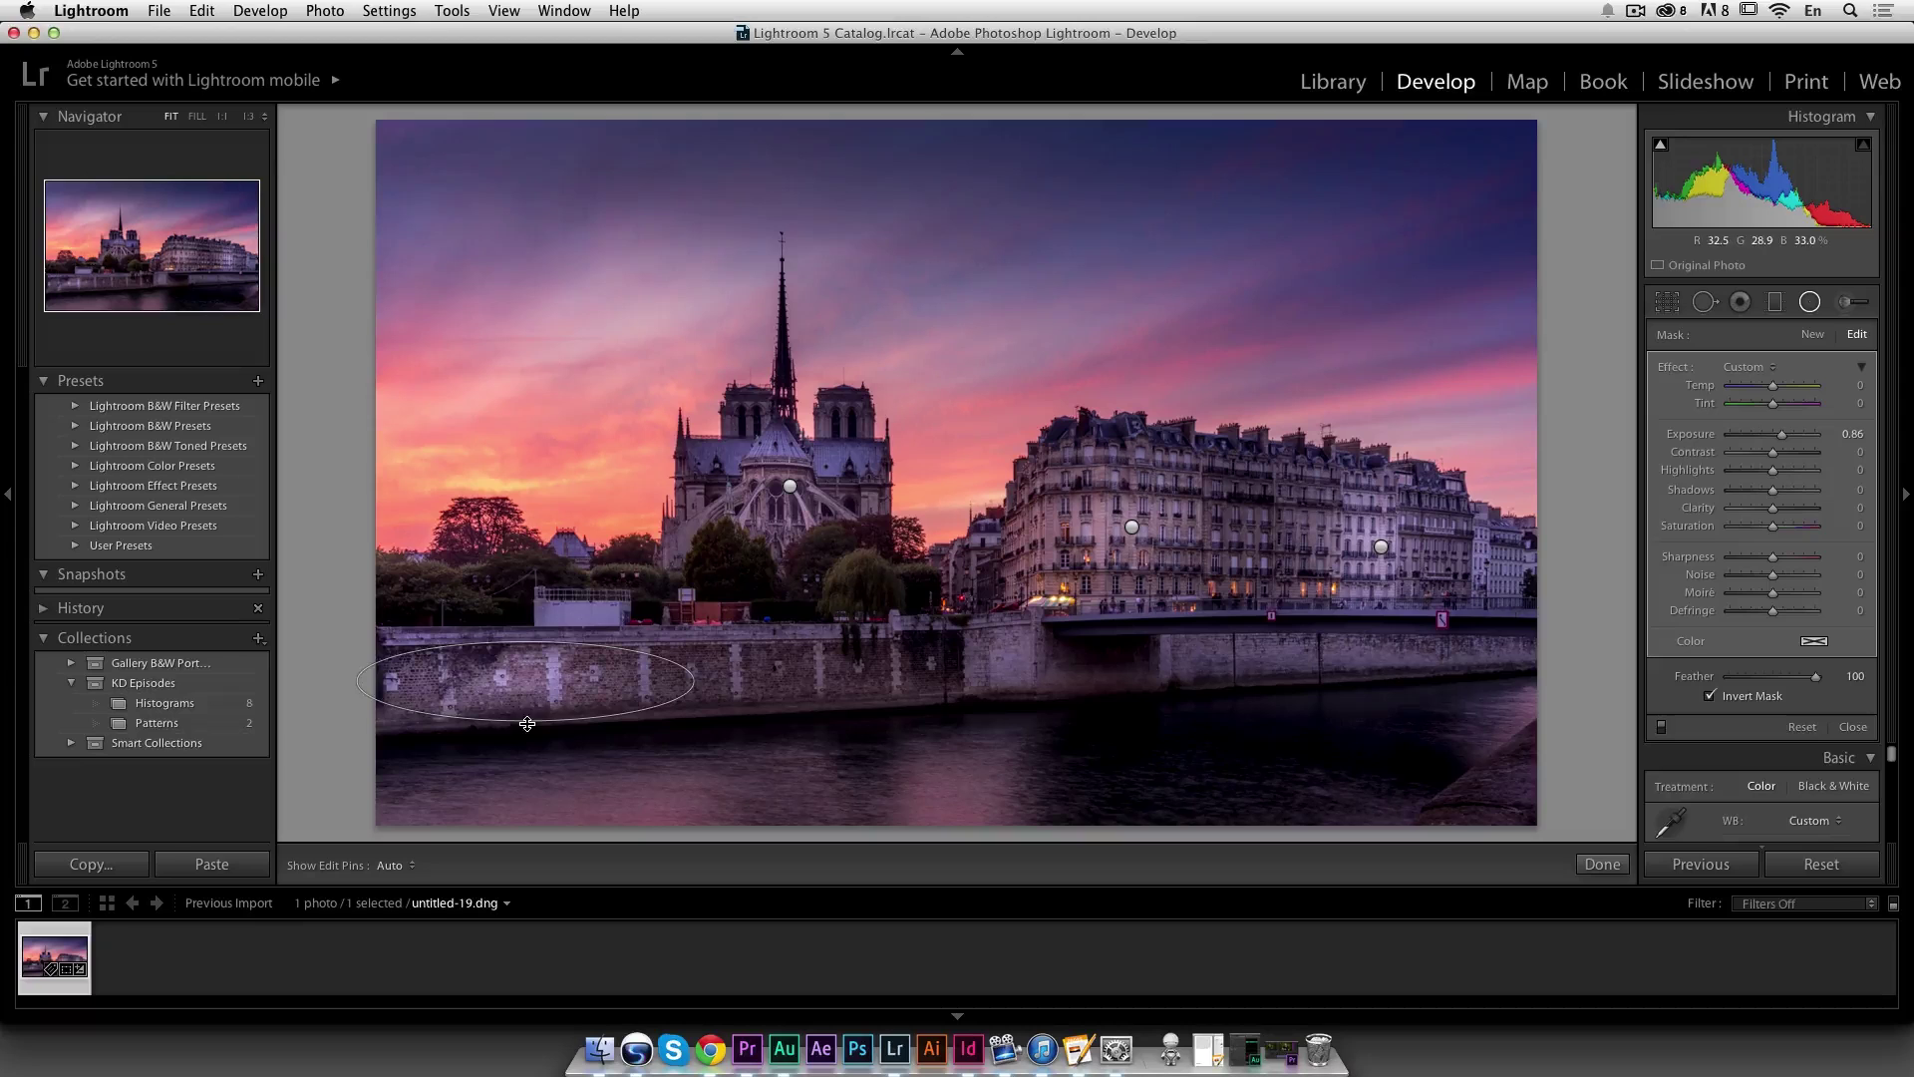
{"action": "left_click_drag", "start_coordinate": [1781, 439], "coordinate": [1784, 439]}
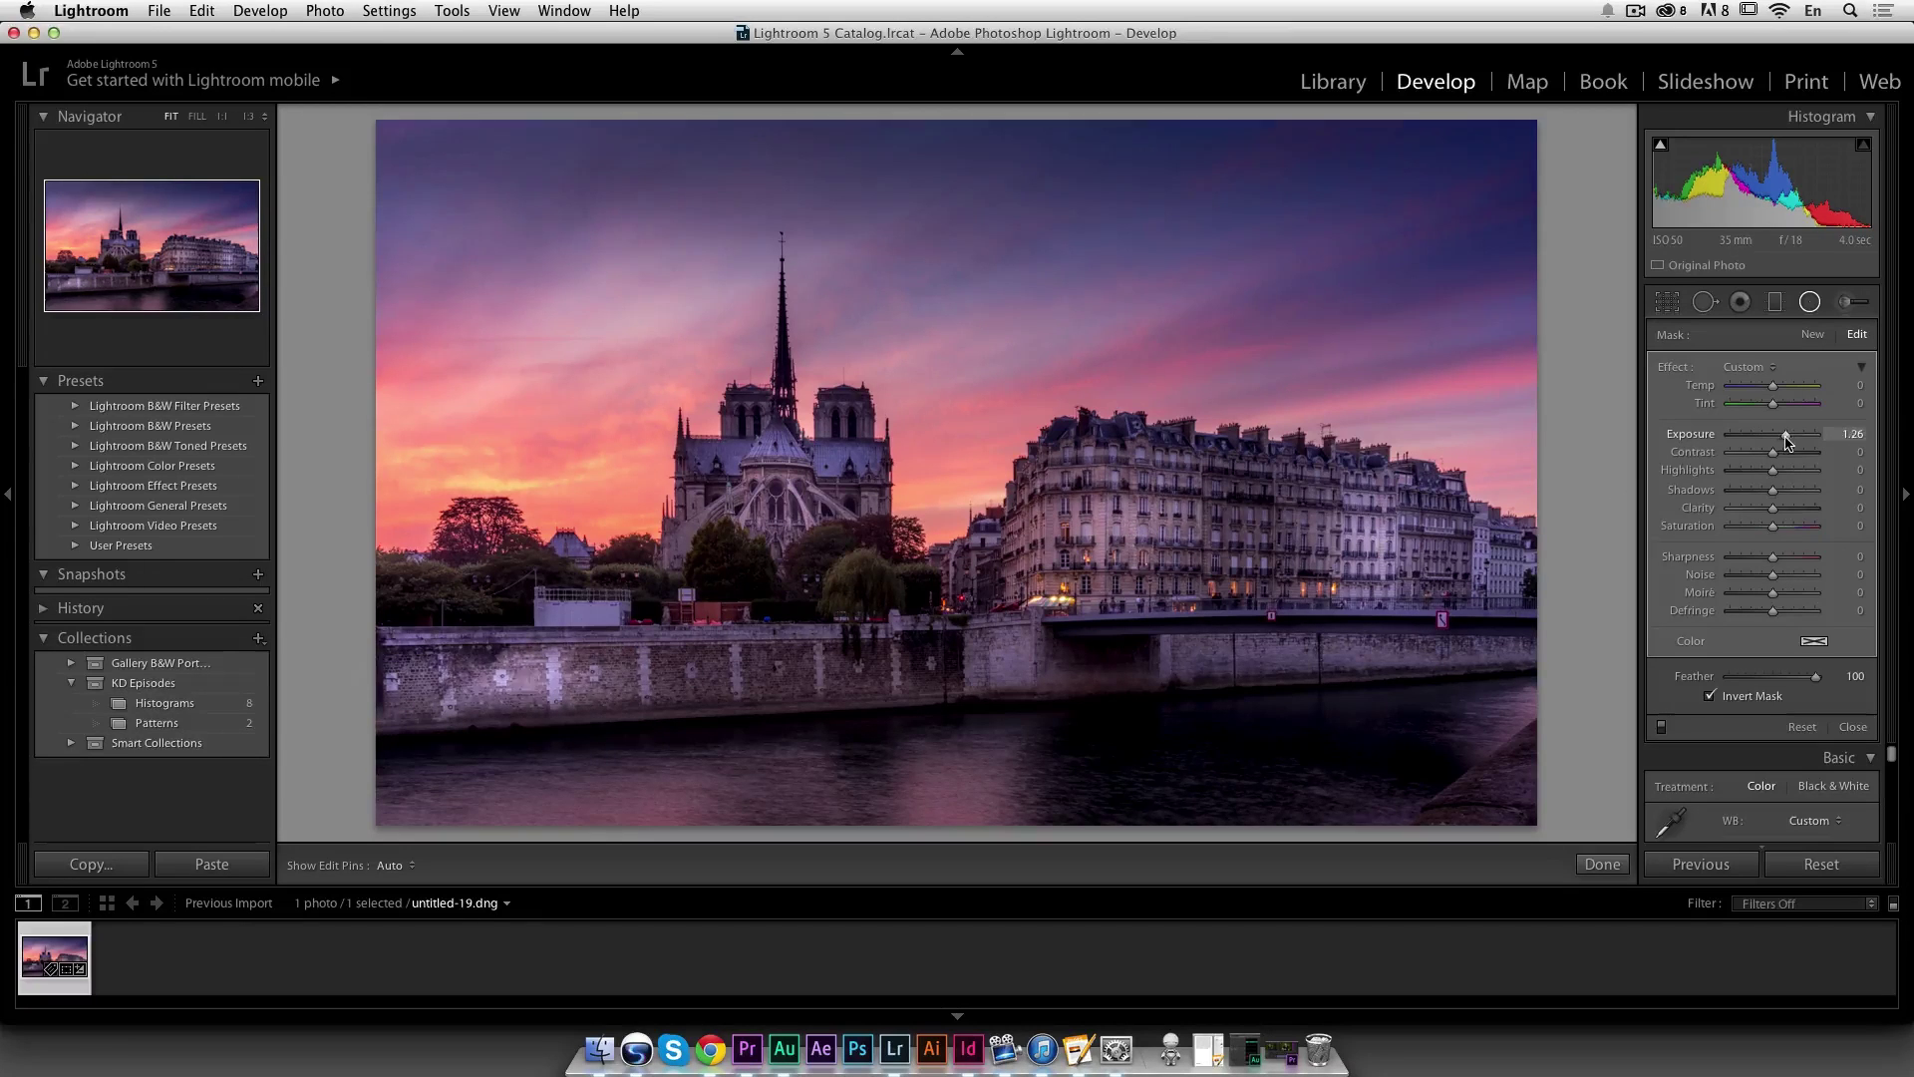
{"action": "right_click", "coordinate": [524, 681]}
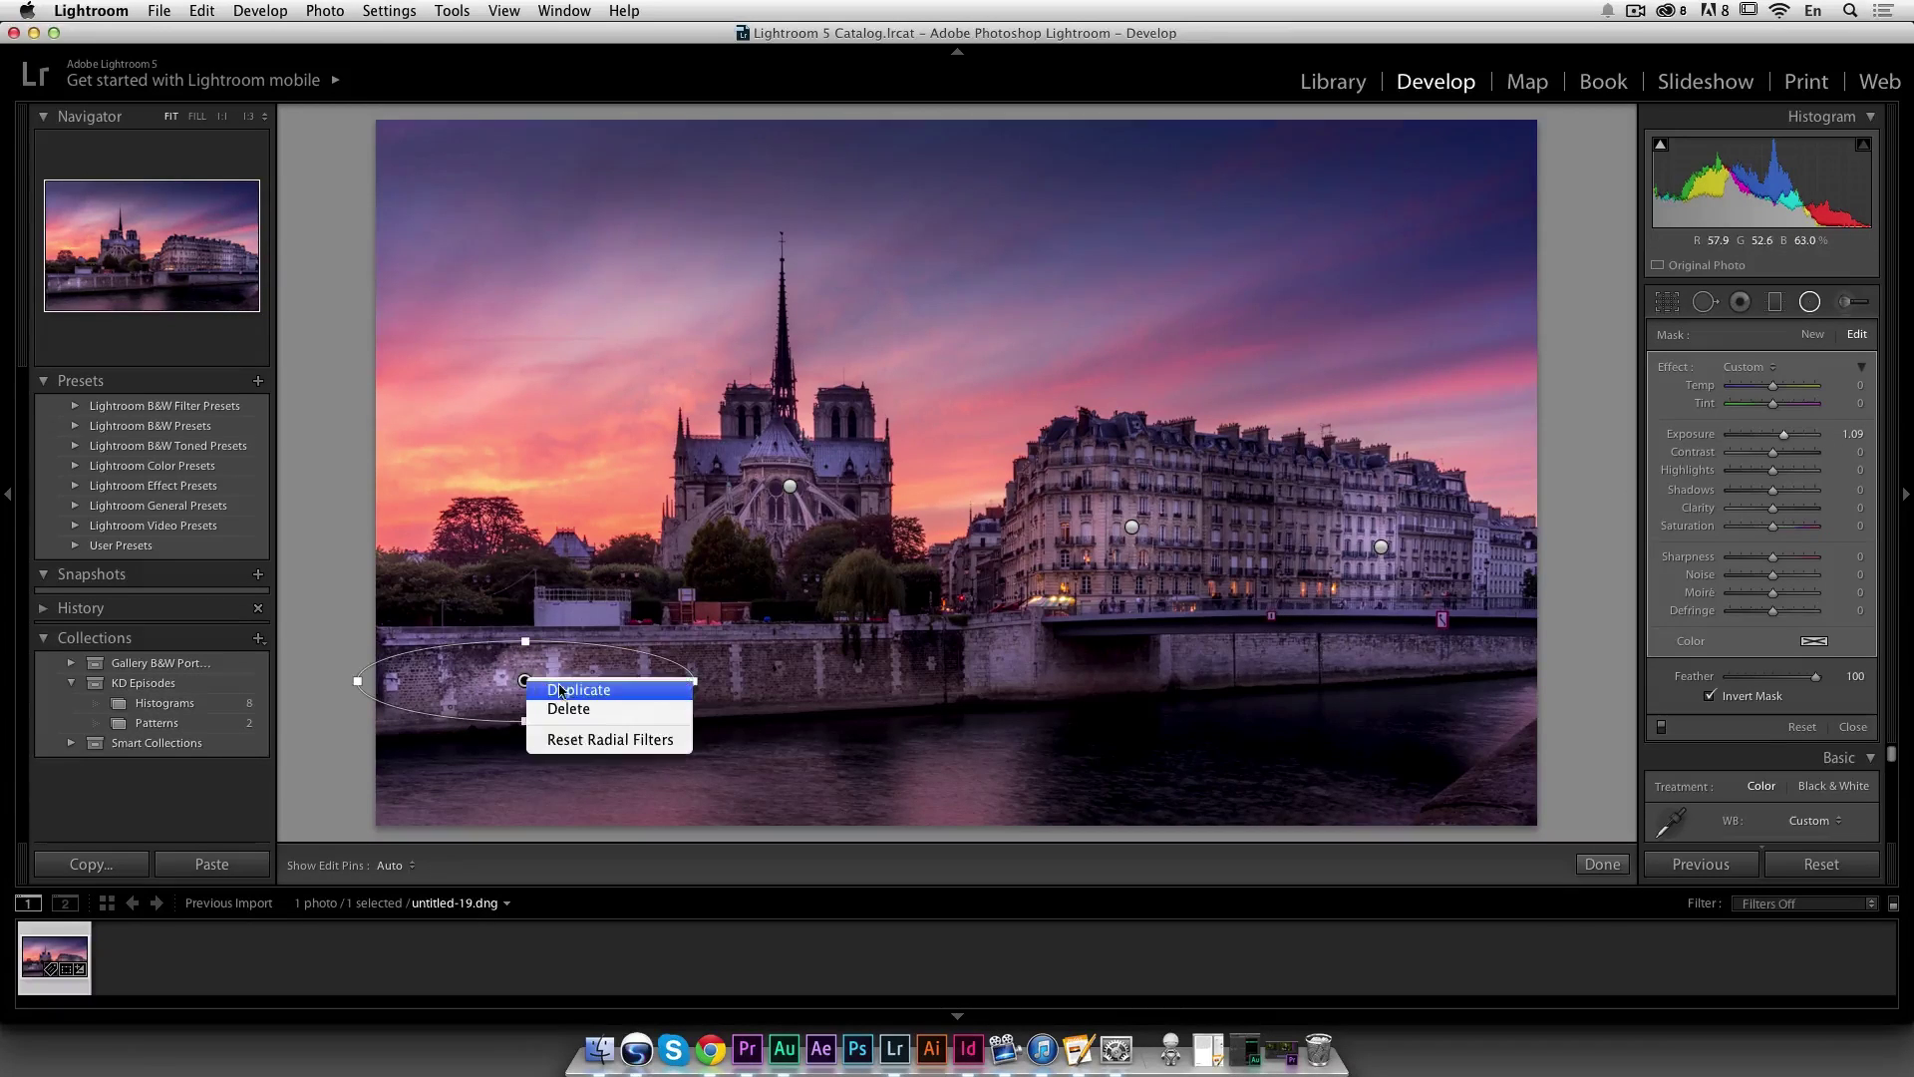
{"action": "left_click", "coordinate": [573, 679]}
{"action": "left_click_drag", "start_coordinate": [525, 681], "coordinate": [894, 670]}
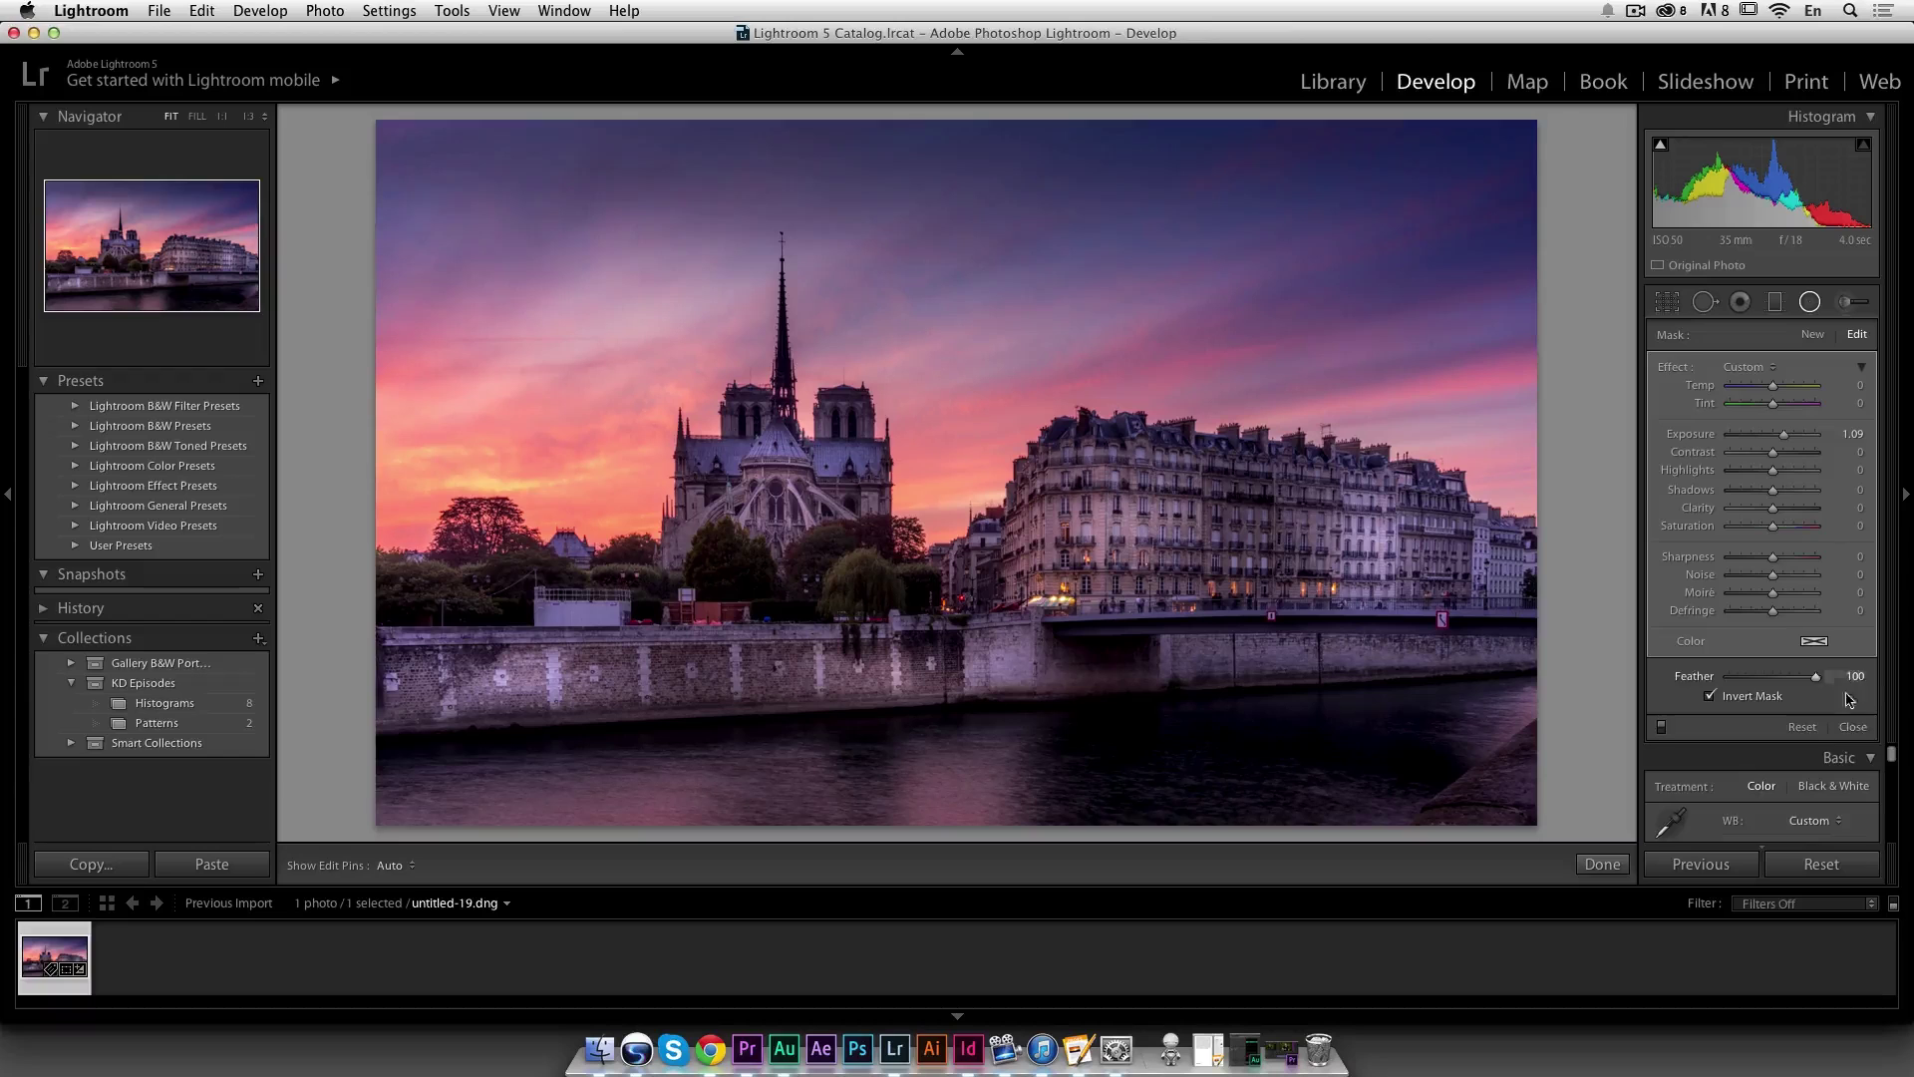
Paint brightness onto the water and trees with the Adjustment Brush at Exposure 0.92
{"action": "left_click", "coordinate": [1852, 727]}
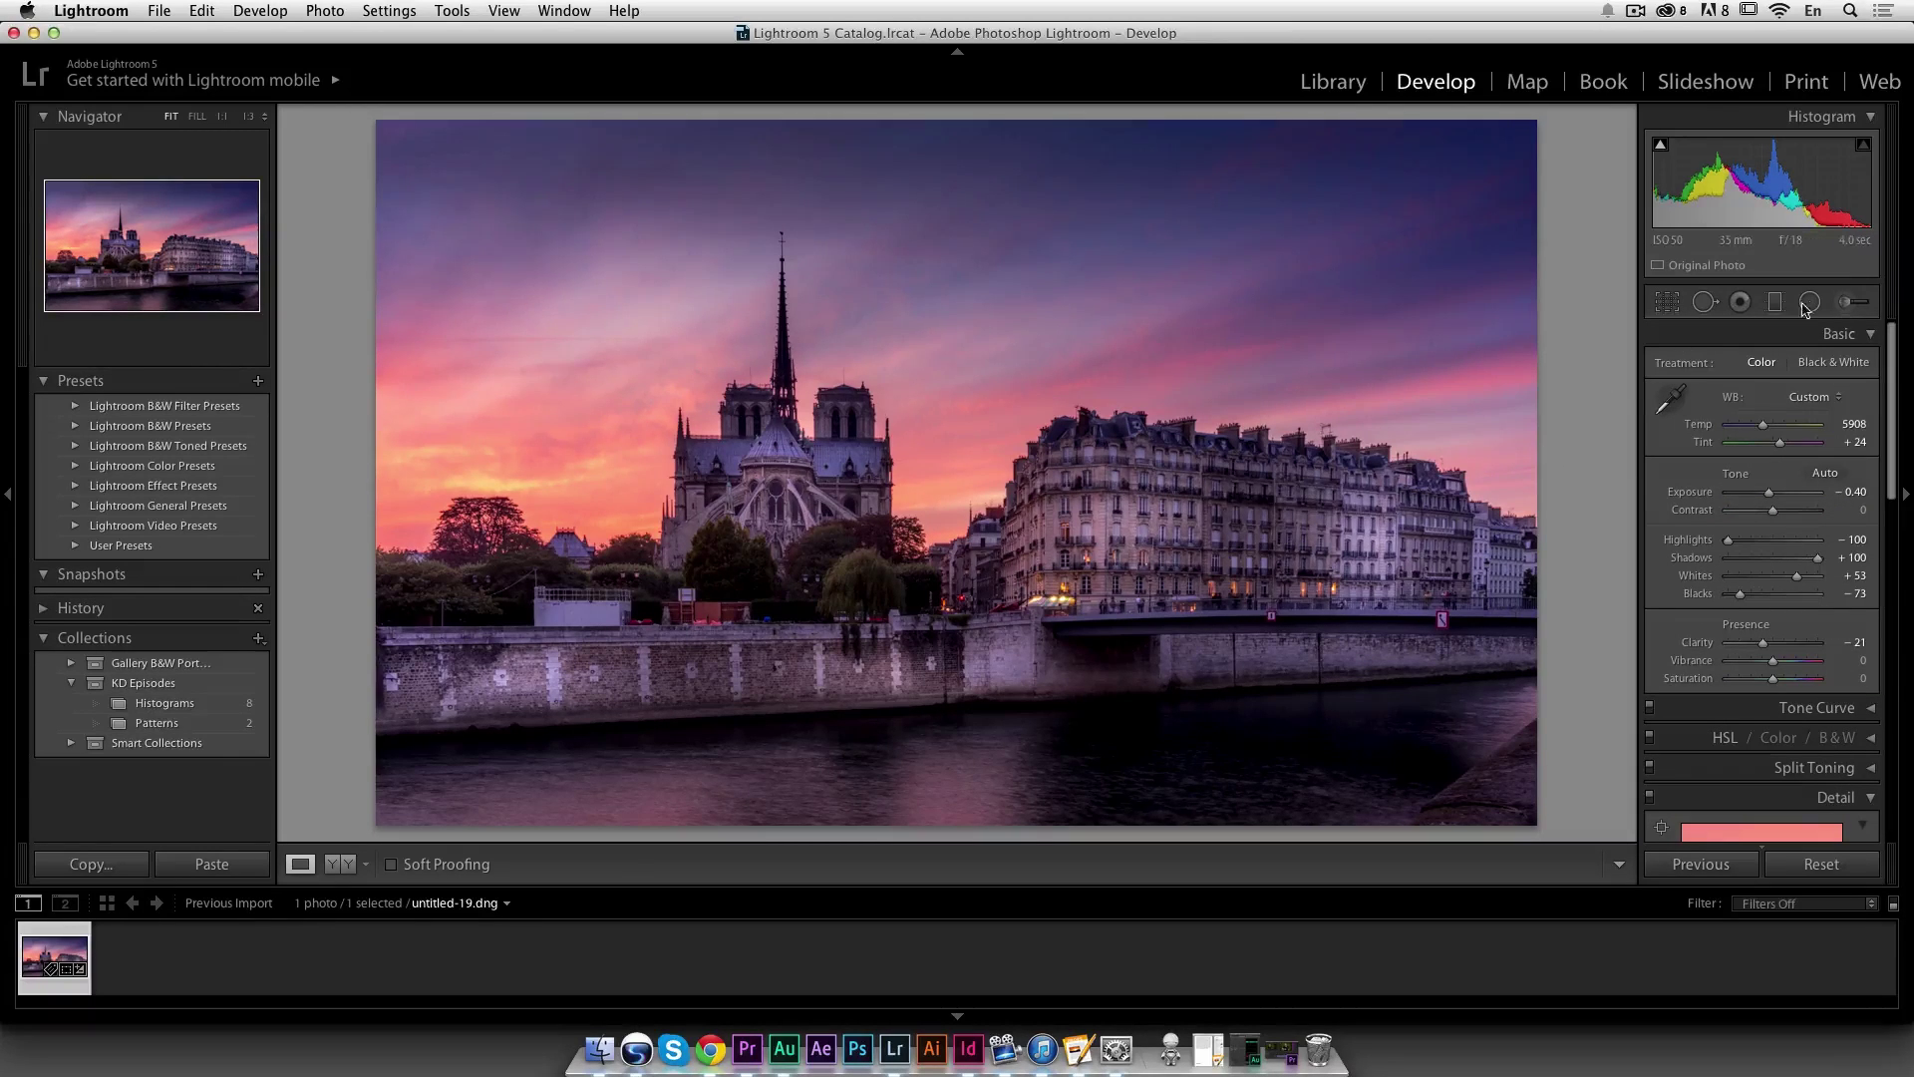
{"action": "left_click", "coordinate": [1853, 304]}
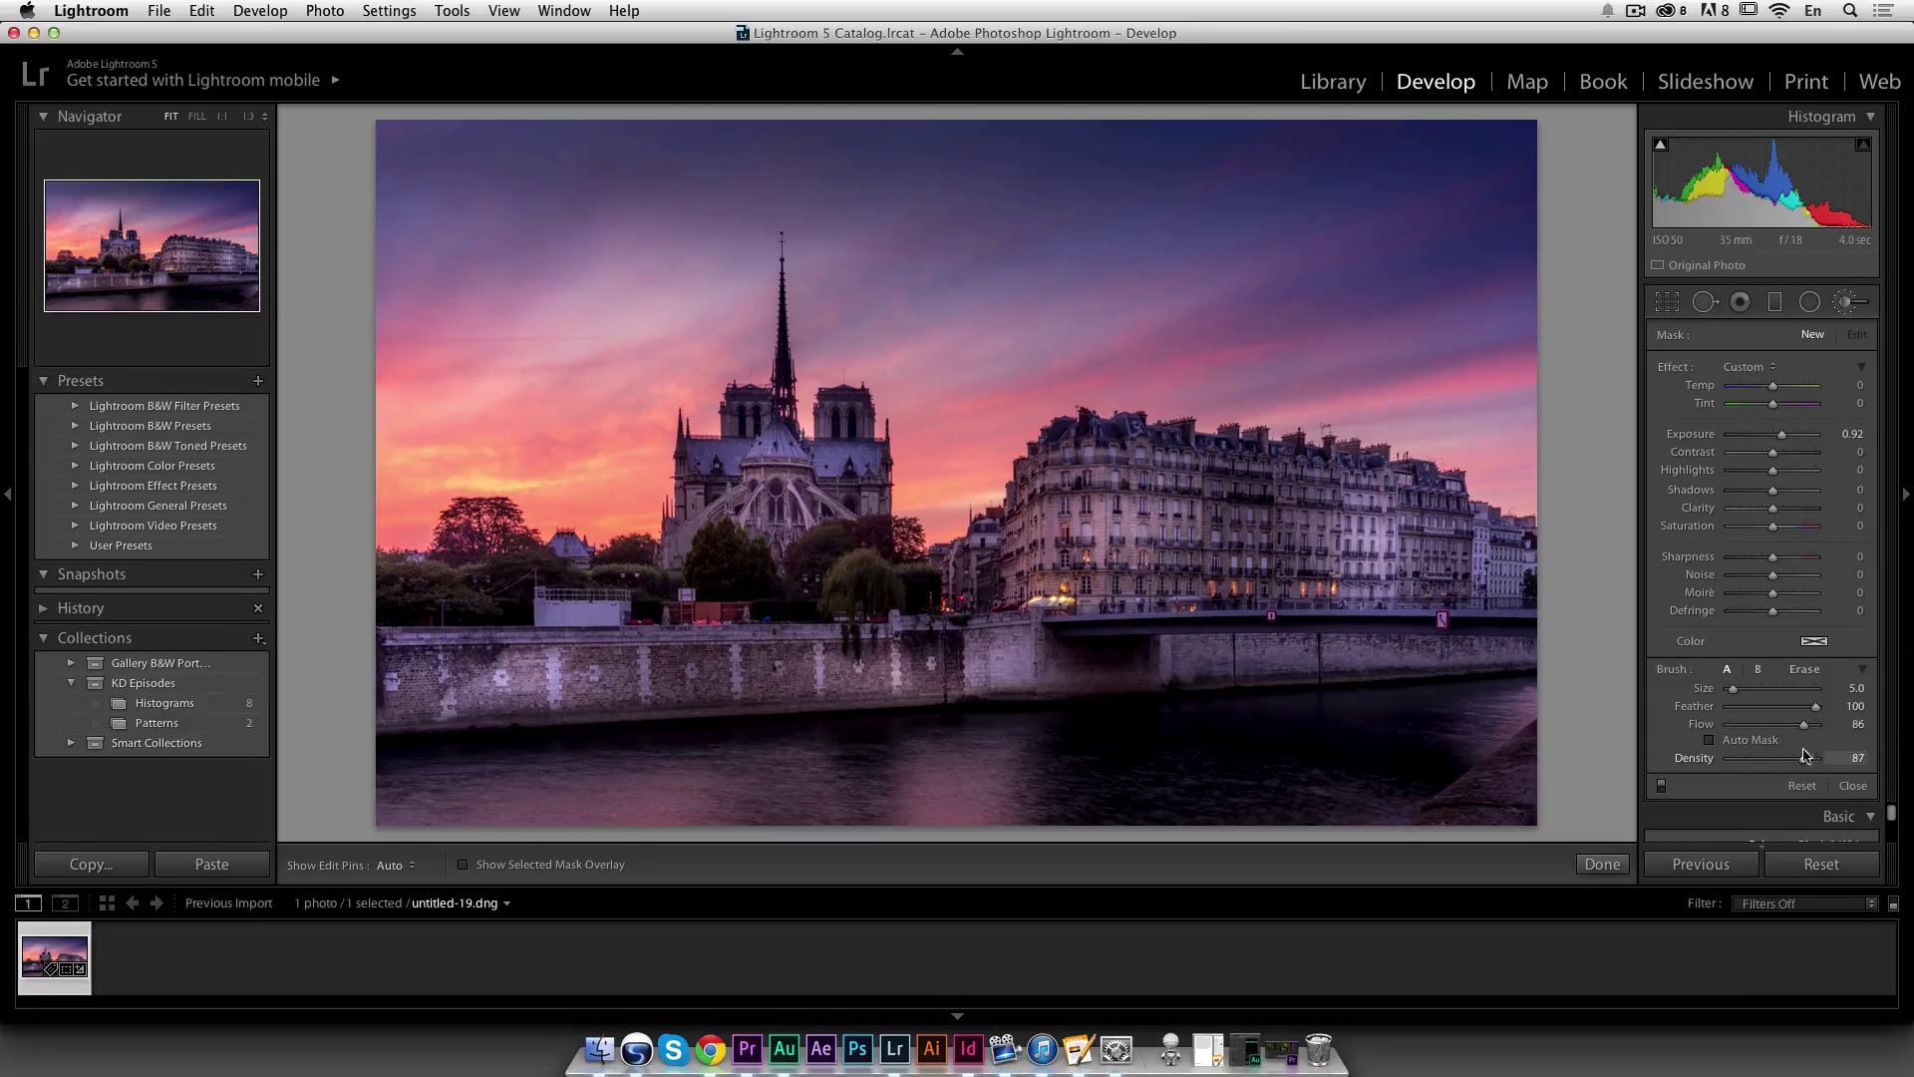
{"action": "scroll", "coordinate": [906, 723], "scroll_direction": "up", "scroll_amount": 5}
{"action": "mouse_move", "coordinate": [970, 743]}
{"action": "left_mouse_down"}
{"action": "mouse_move", "coordinate": [980, 834]}
{"action": "mouse_move", "coordinate": [971, 722]}
{"action": "mouse_move", "coordinate": [922, 781]}
{"action": "left_mouse_up"}
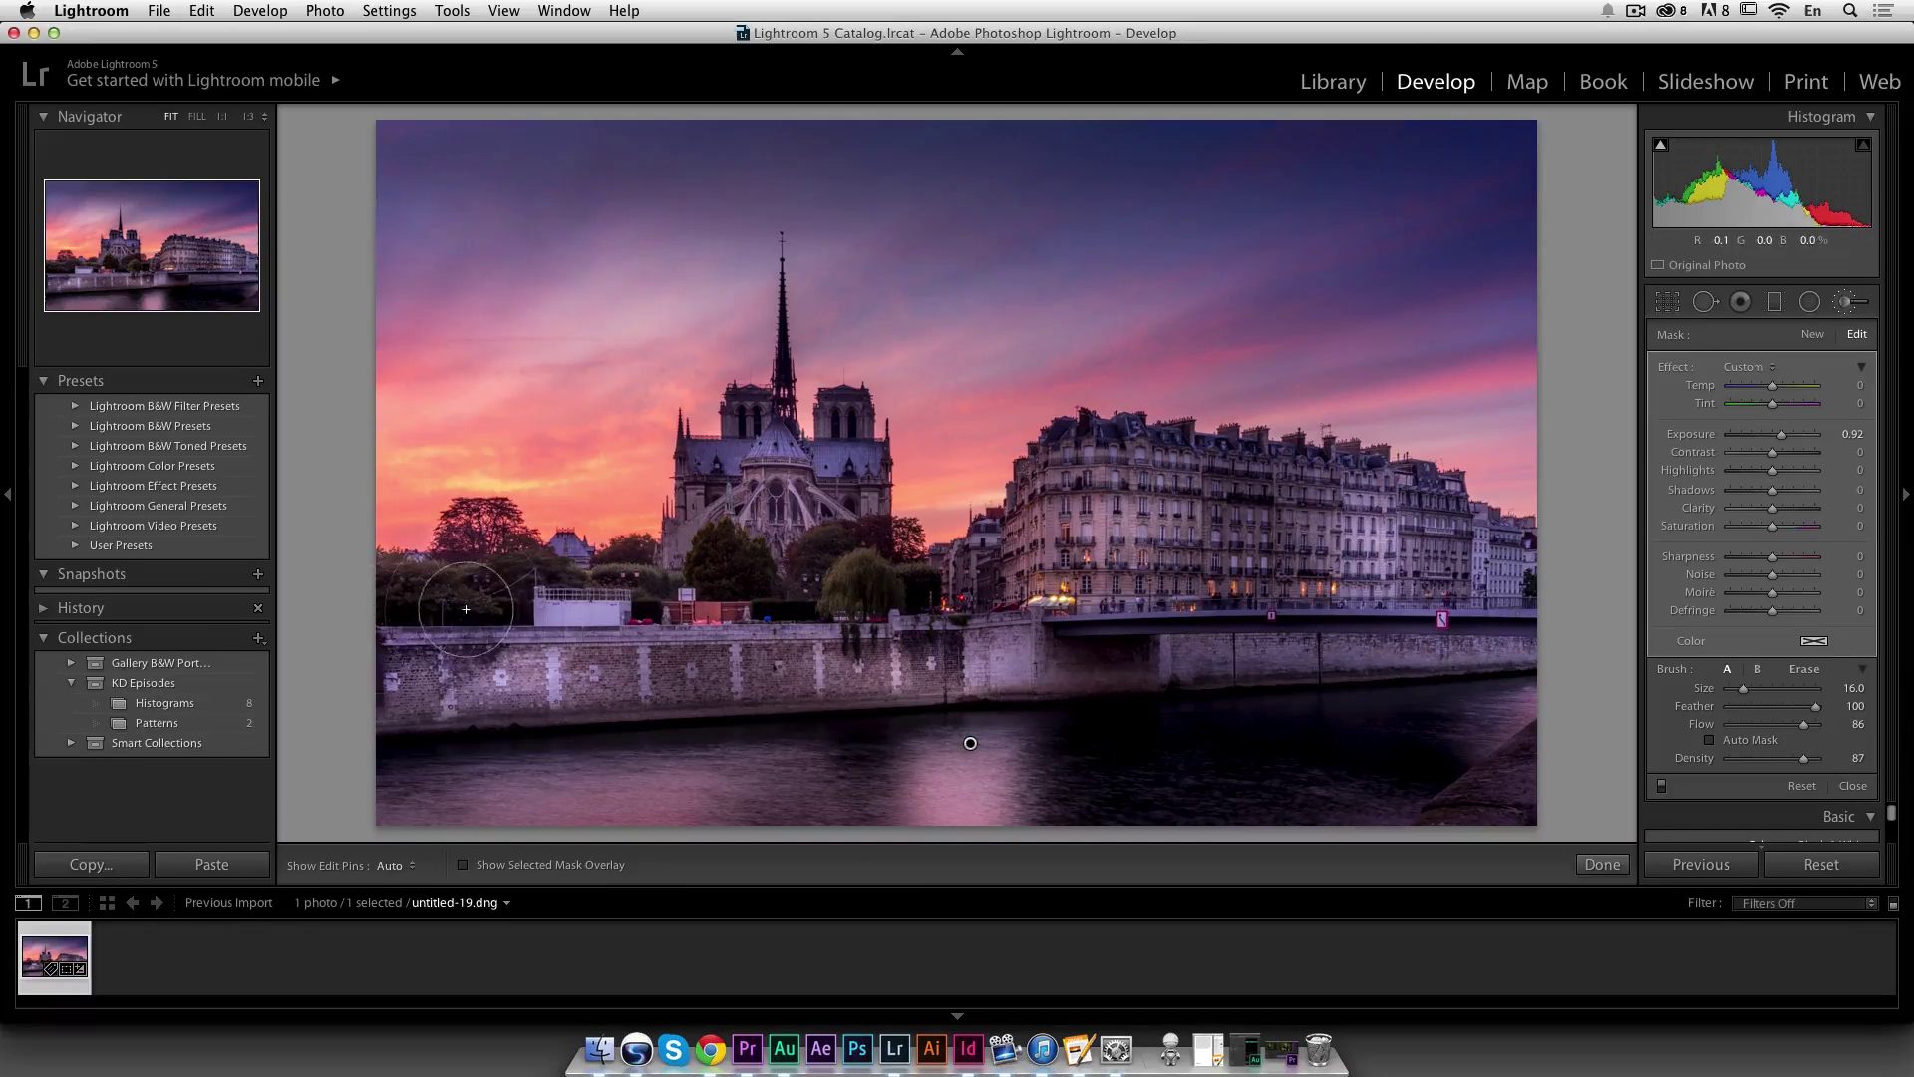
{"action": "mouse_move", "coordinate": [465, 609]}
{"action": "left_mouse_down"}
{"action": "mouse_move", "coordinate": [619, 592]}
{"action": "mouse_move", "coordinate": [556, 590]}
{"action": "mouse_move", "coordinate": [569, 610]}
{"action": "mouse_move", "coordinate": [547, 626]}
{"action": "mouse_move", "coordinate": [585, 606]}
{"action": "left_mouse_up"}
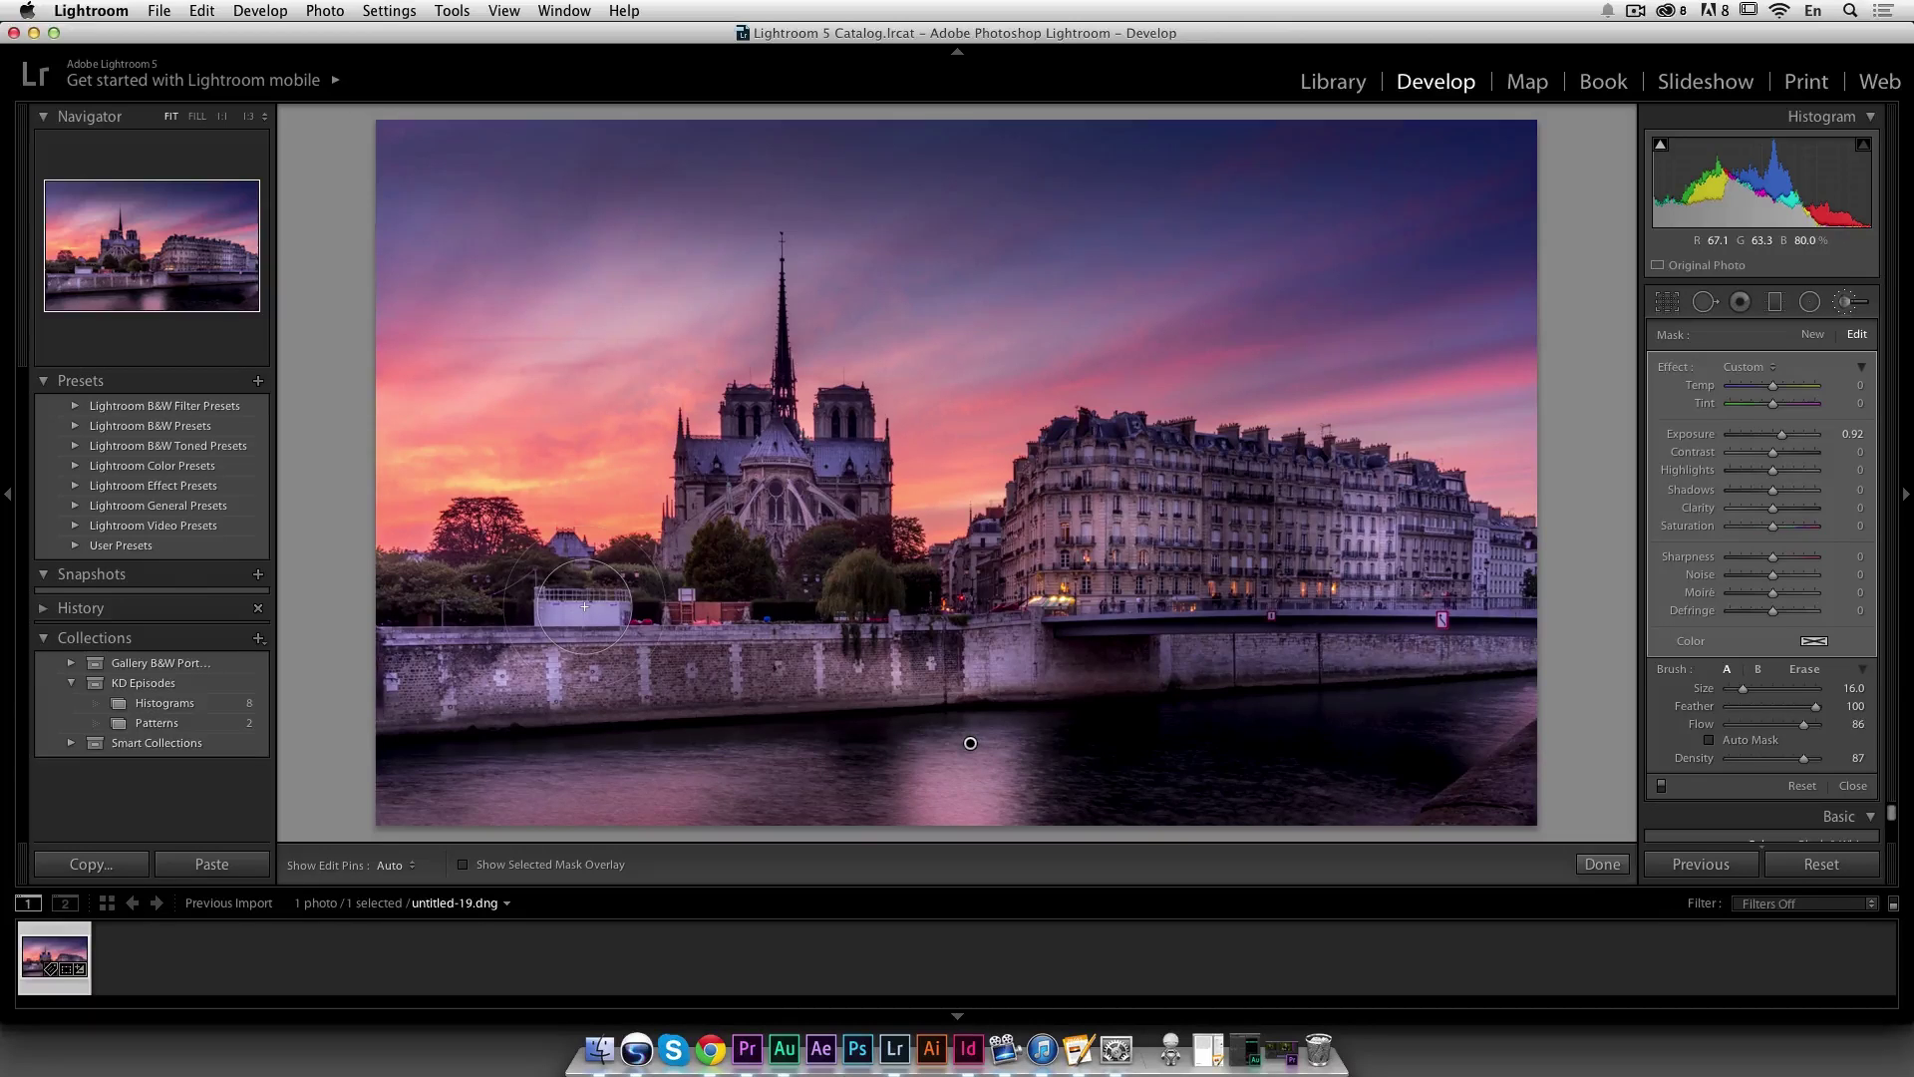
Erase the brushed brightening from the white building
{"action": "key", "text": "alt"}
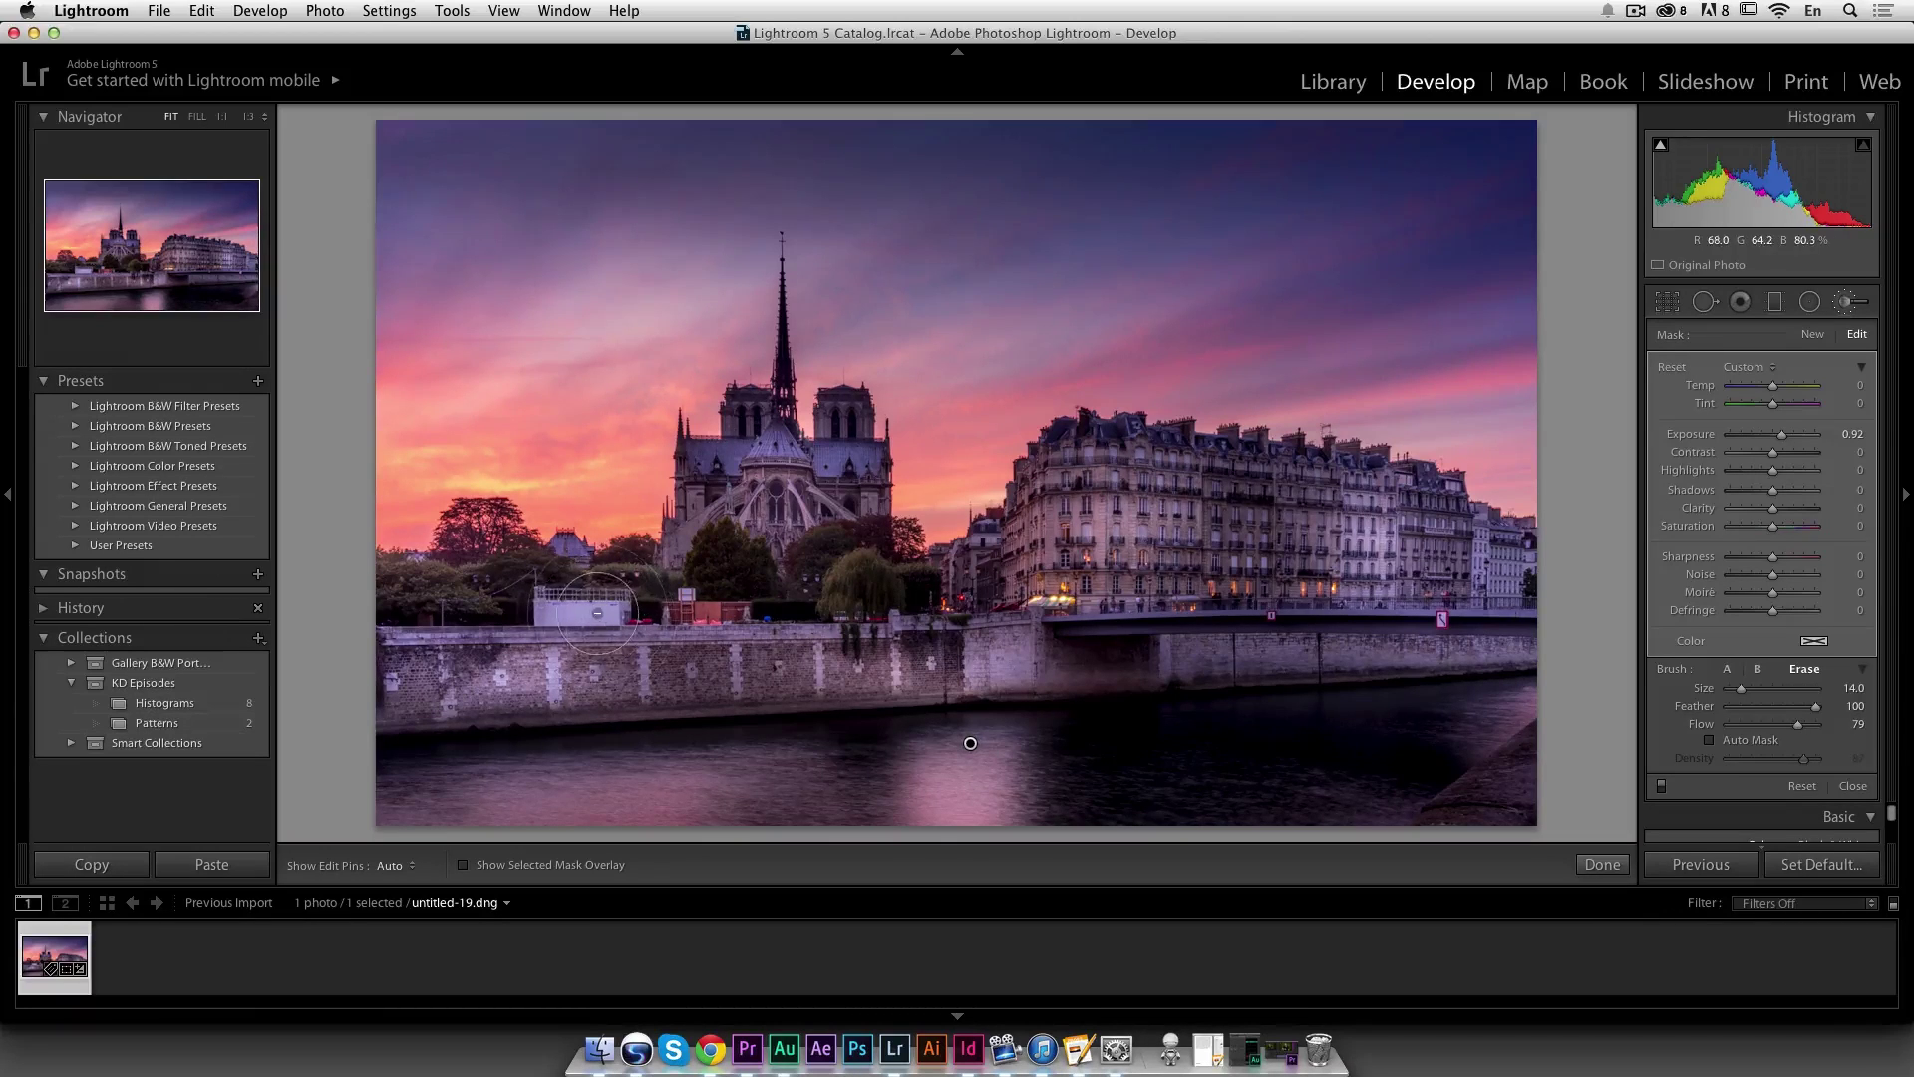
{"action": "key", "text": "h"}
{"action": "mouse_move", "coordinate": [596, 612]}
{"action": "left_mouse_down"}
{"action": "mouse_move", "coordinate": [529, 608]}
{"action": "mouse_move", "coordinate": [598, 643]}
{"action": "mouse_move", "coordinate": [738, 630]}
{"action": "mouse_move", "coordinate": [608, 578]}
{"action": "left_mouse_up"}
{"action": "key", "text": "h"}
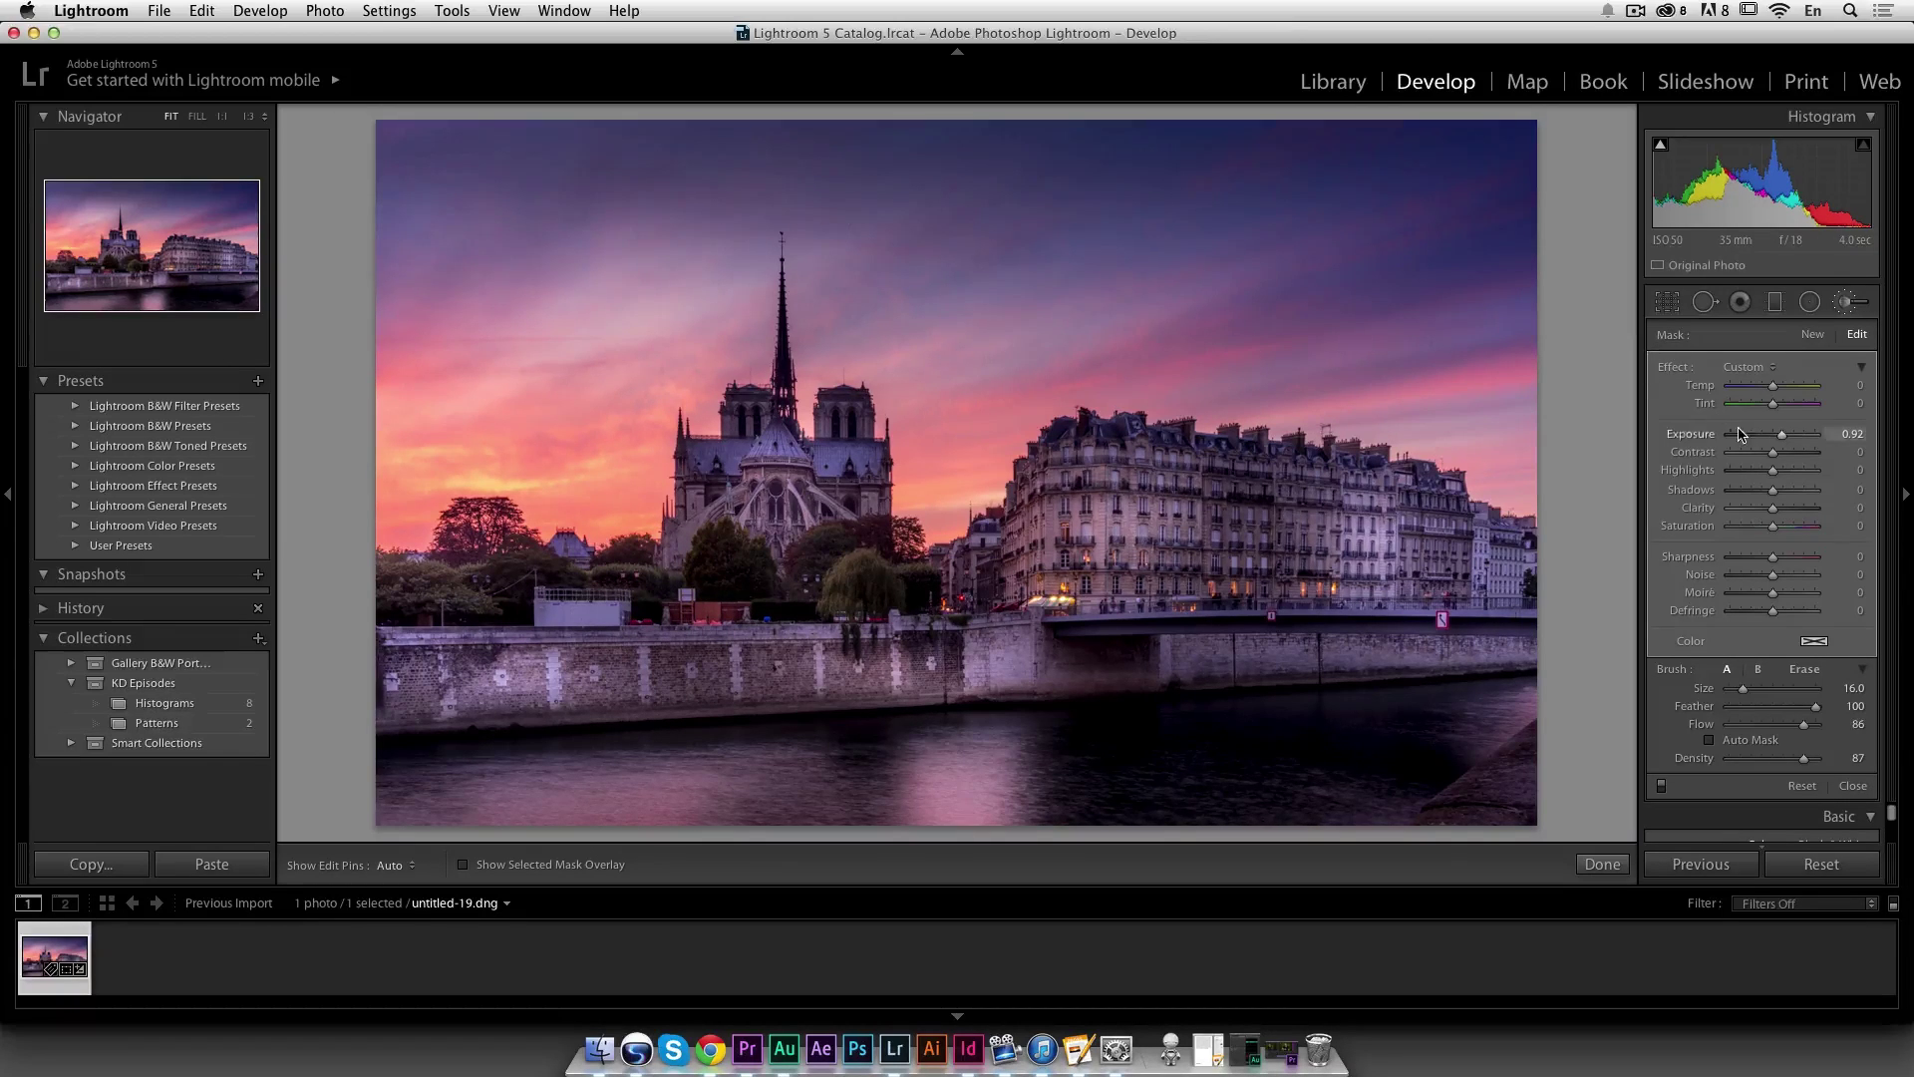
In the Basic panel, set Contrast to +14 and Clarity to −7, keeping Exposure at −0.20
{"action": "left_click", "coordinate": [1853, 786]}
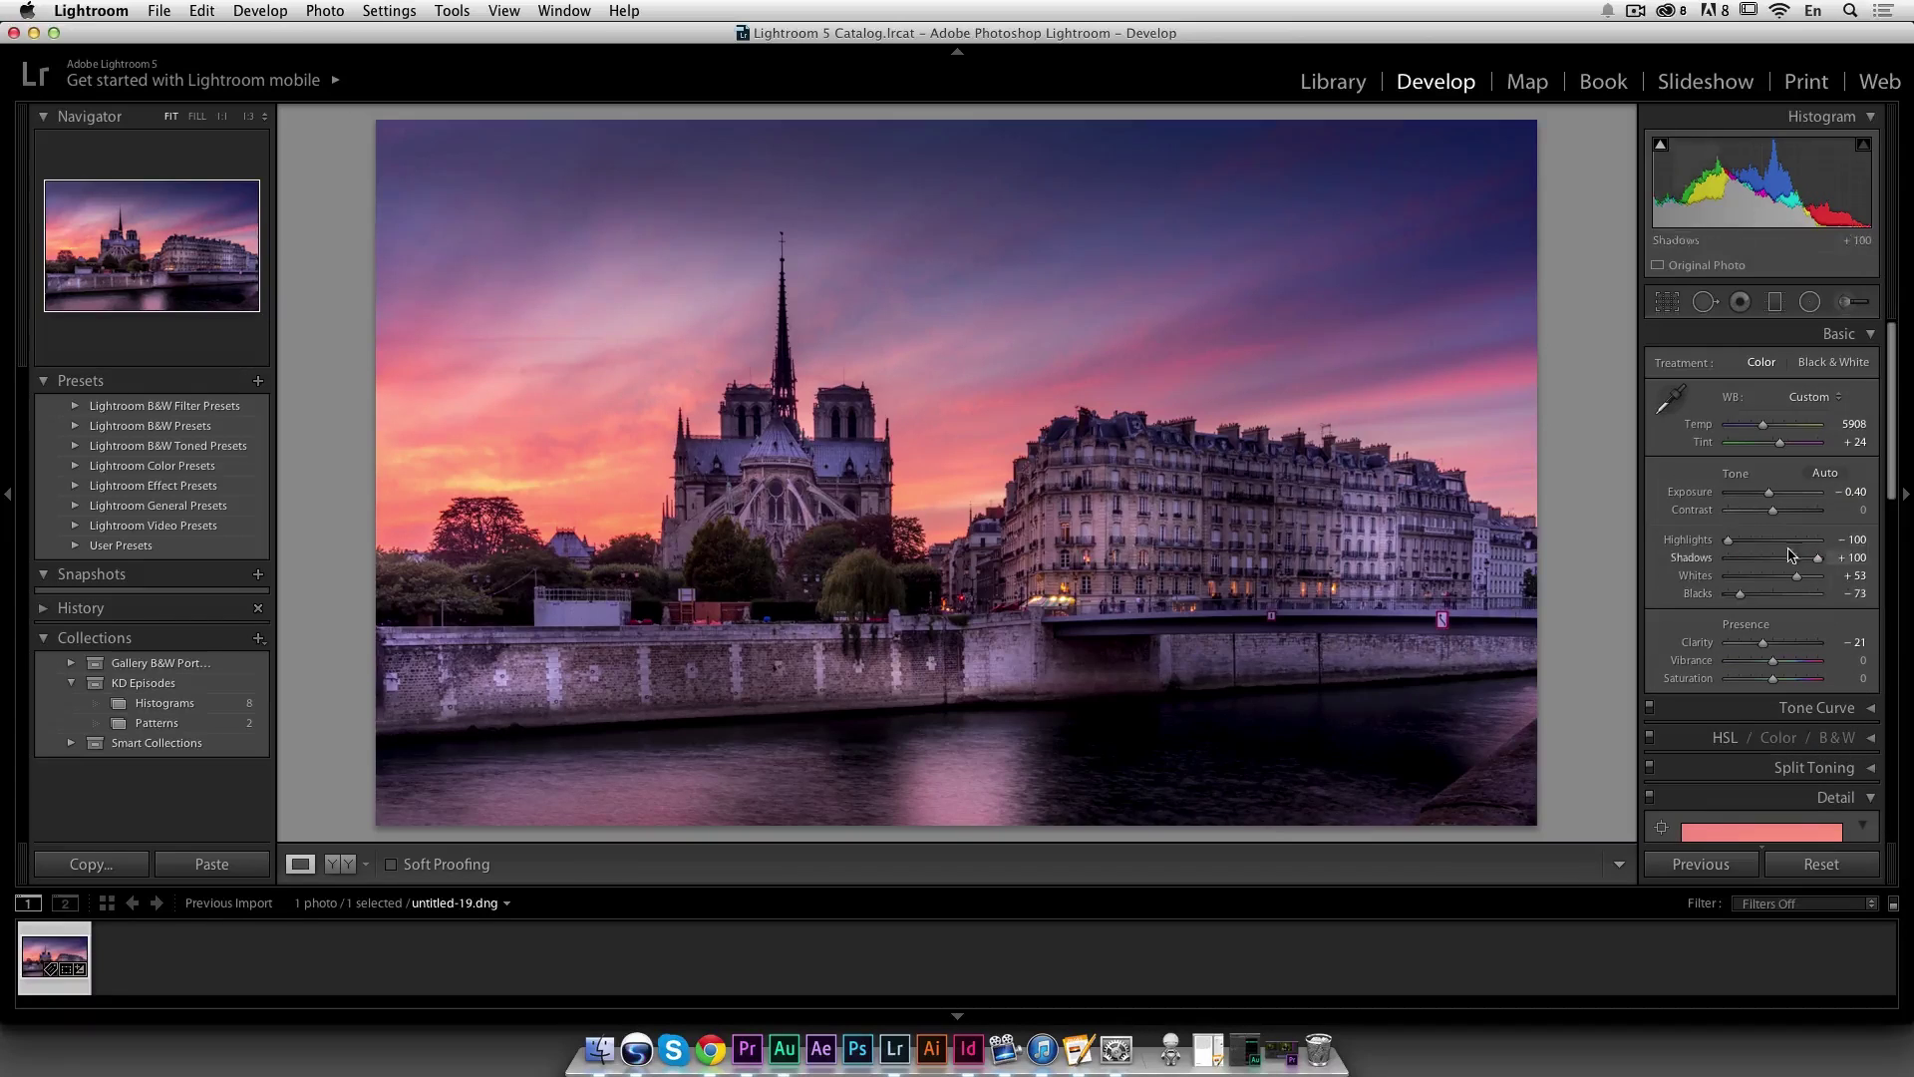
{"action": "left_click_drag", "start_coordinate": [1784, 514], "coordinate": [1773, 496]}
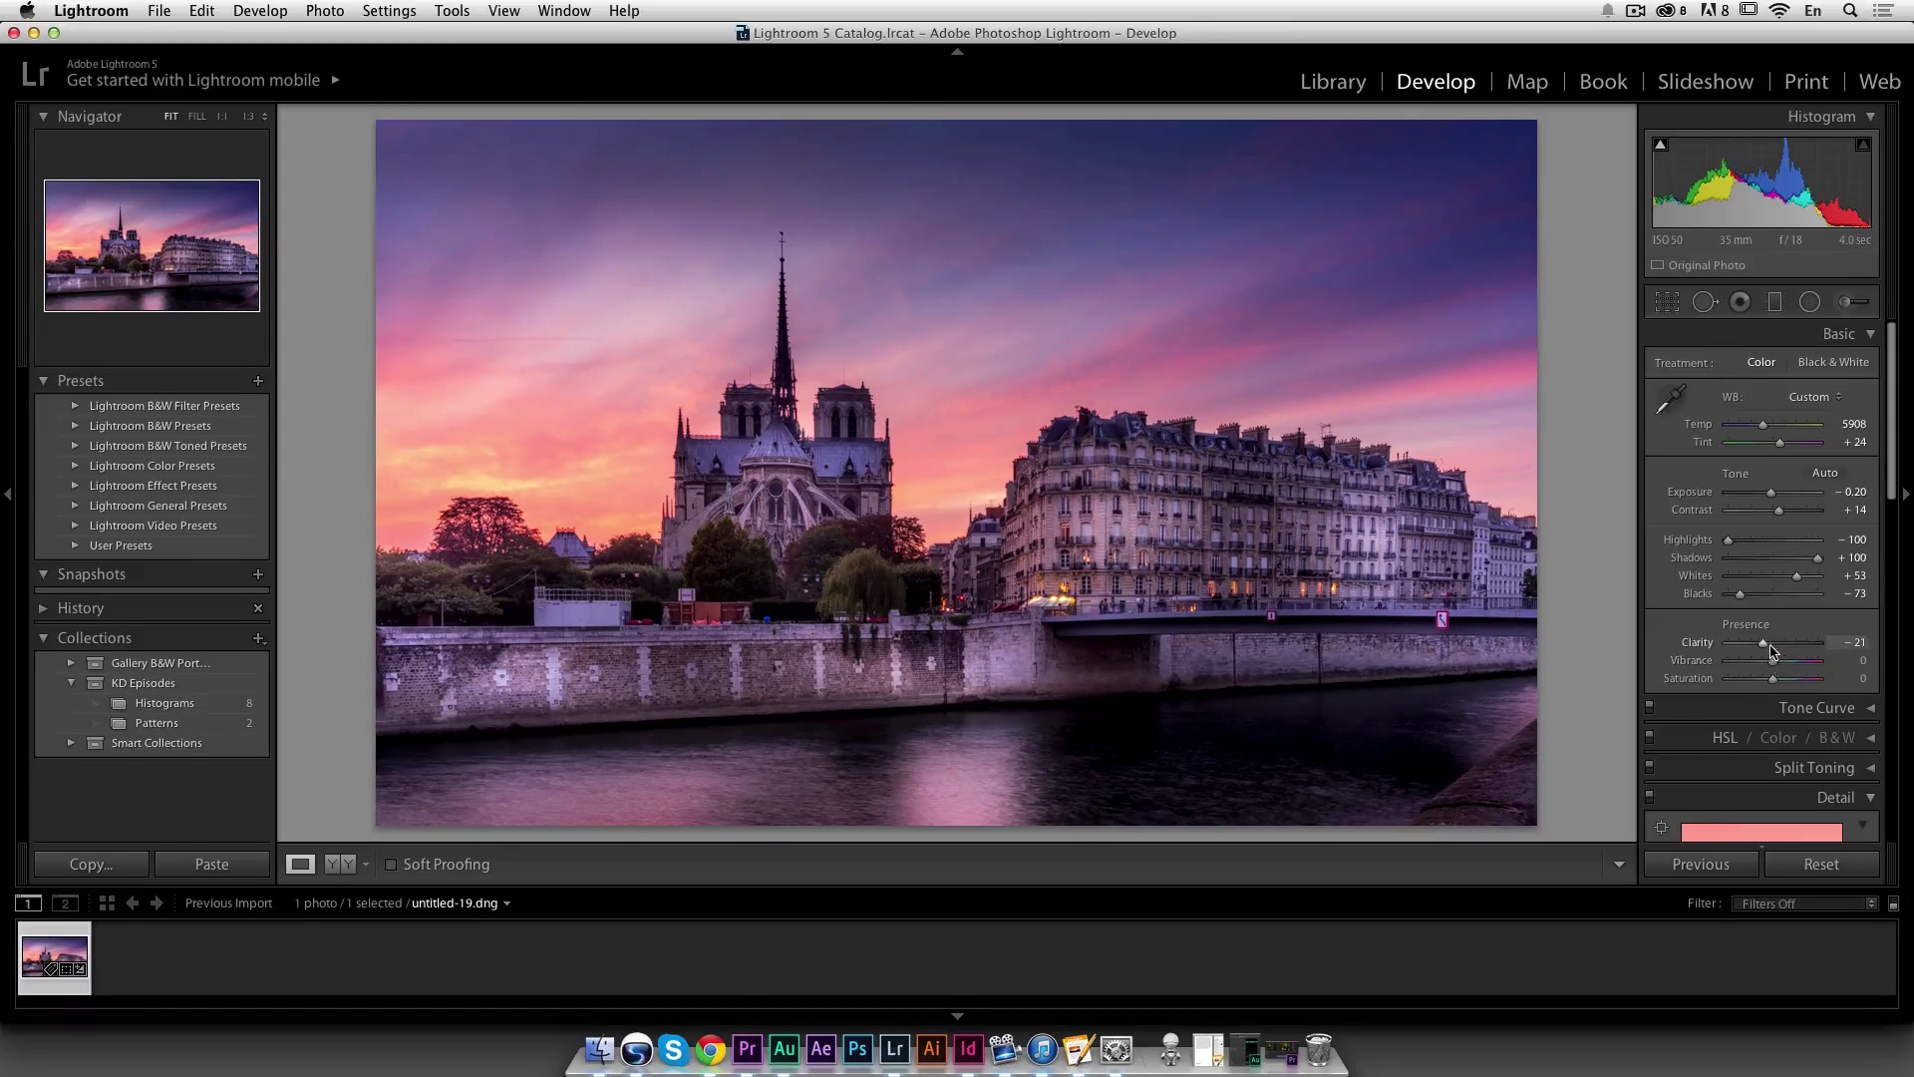
{"action": "left_click_drag", "start_coordinate": [1767, 648], "coordinate": [1770, 648]}
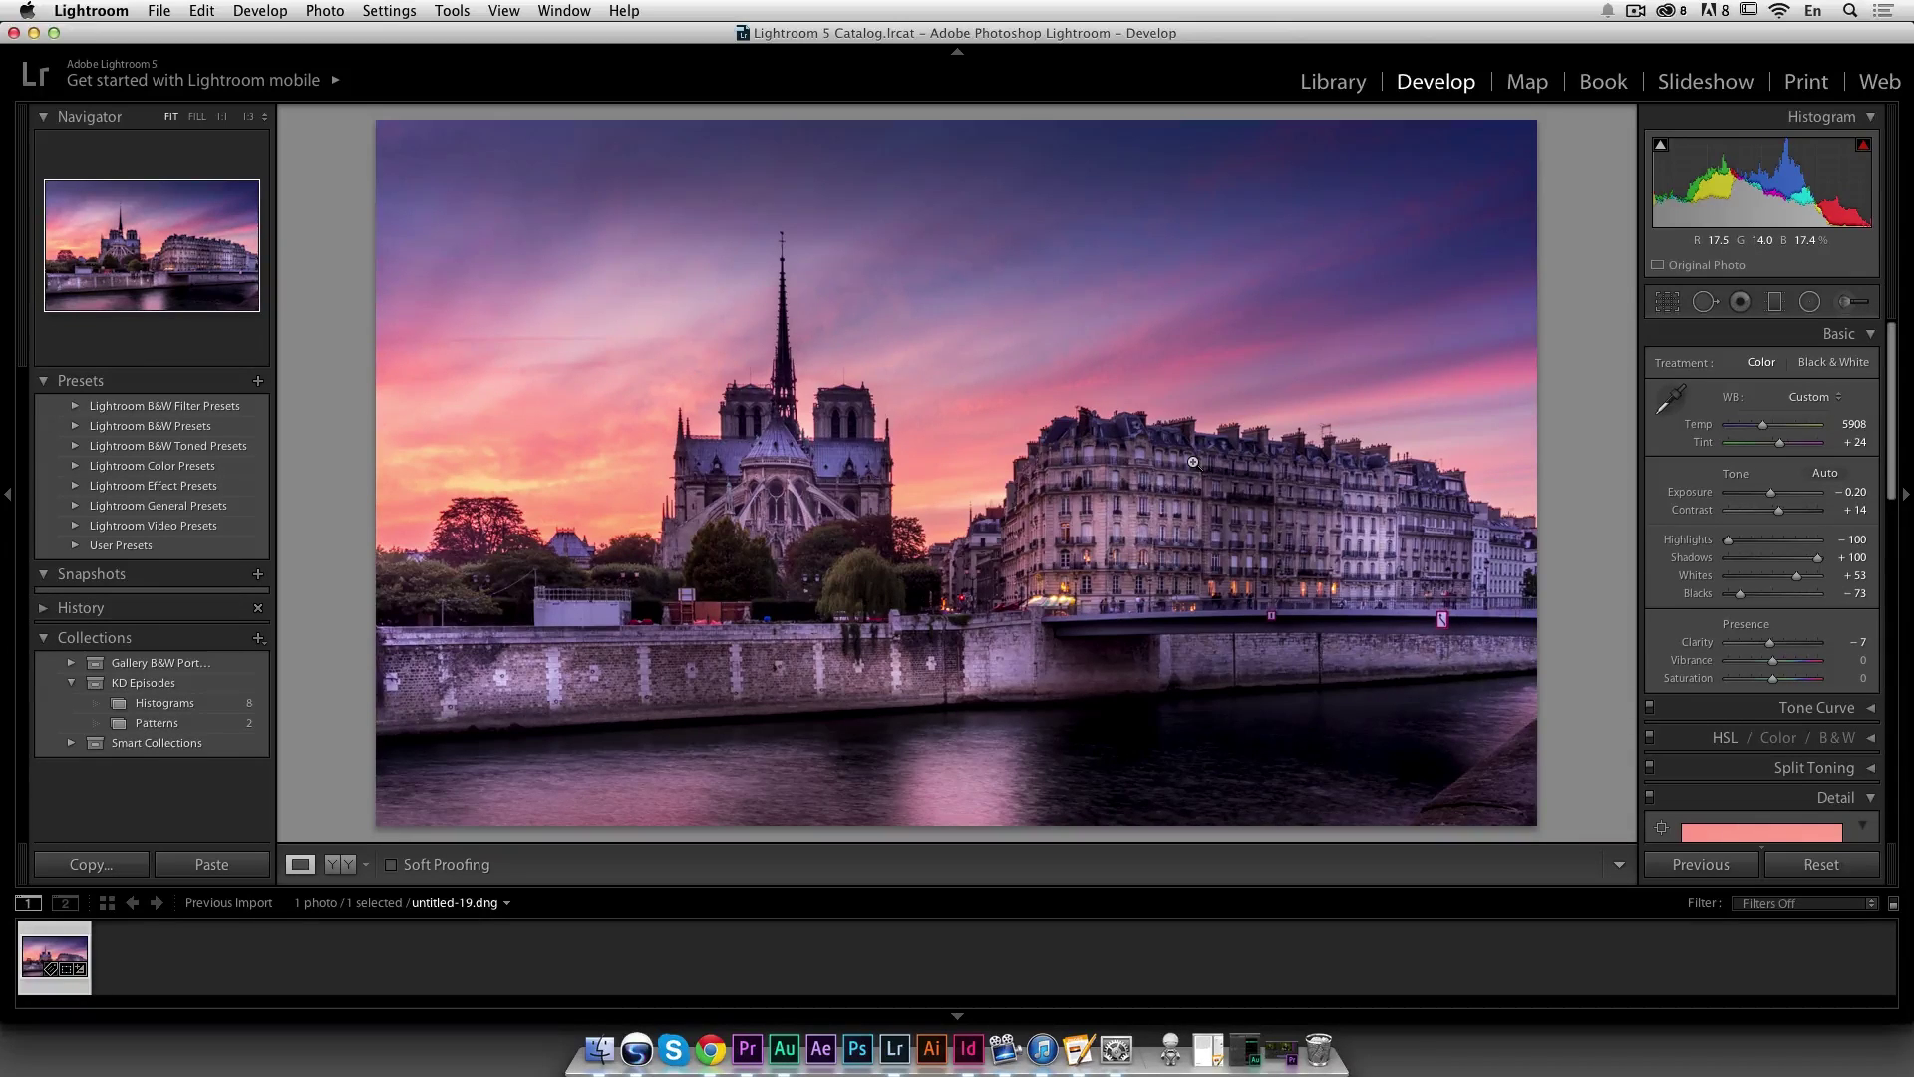
Deselect and then reselect the photo
{"action": "key", "text": "alt"}
{"action": "key", "text": "super+d"}
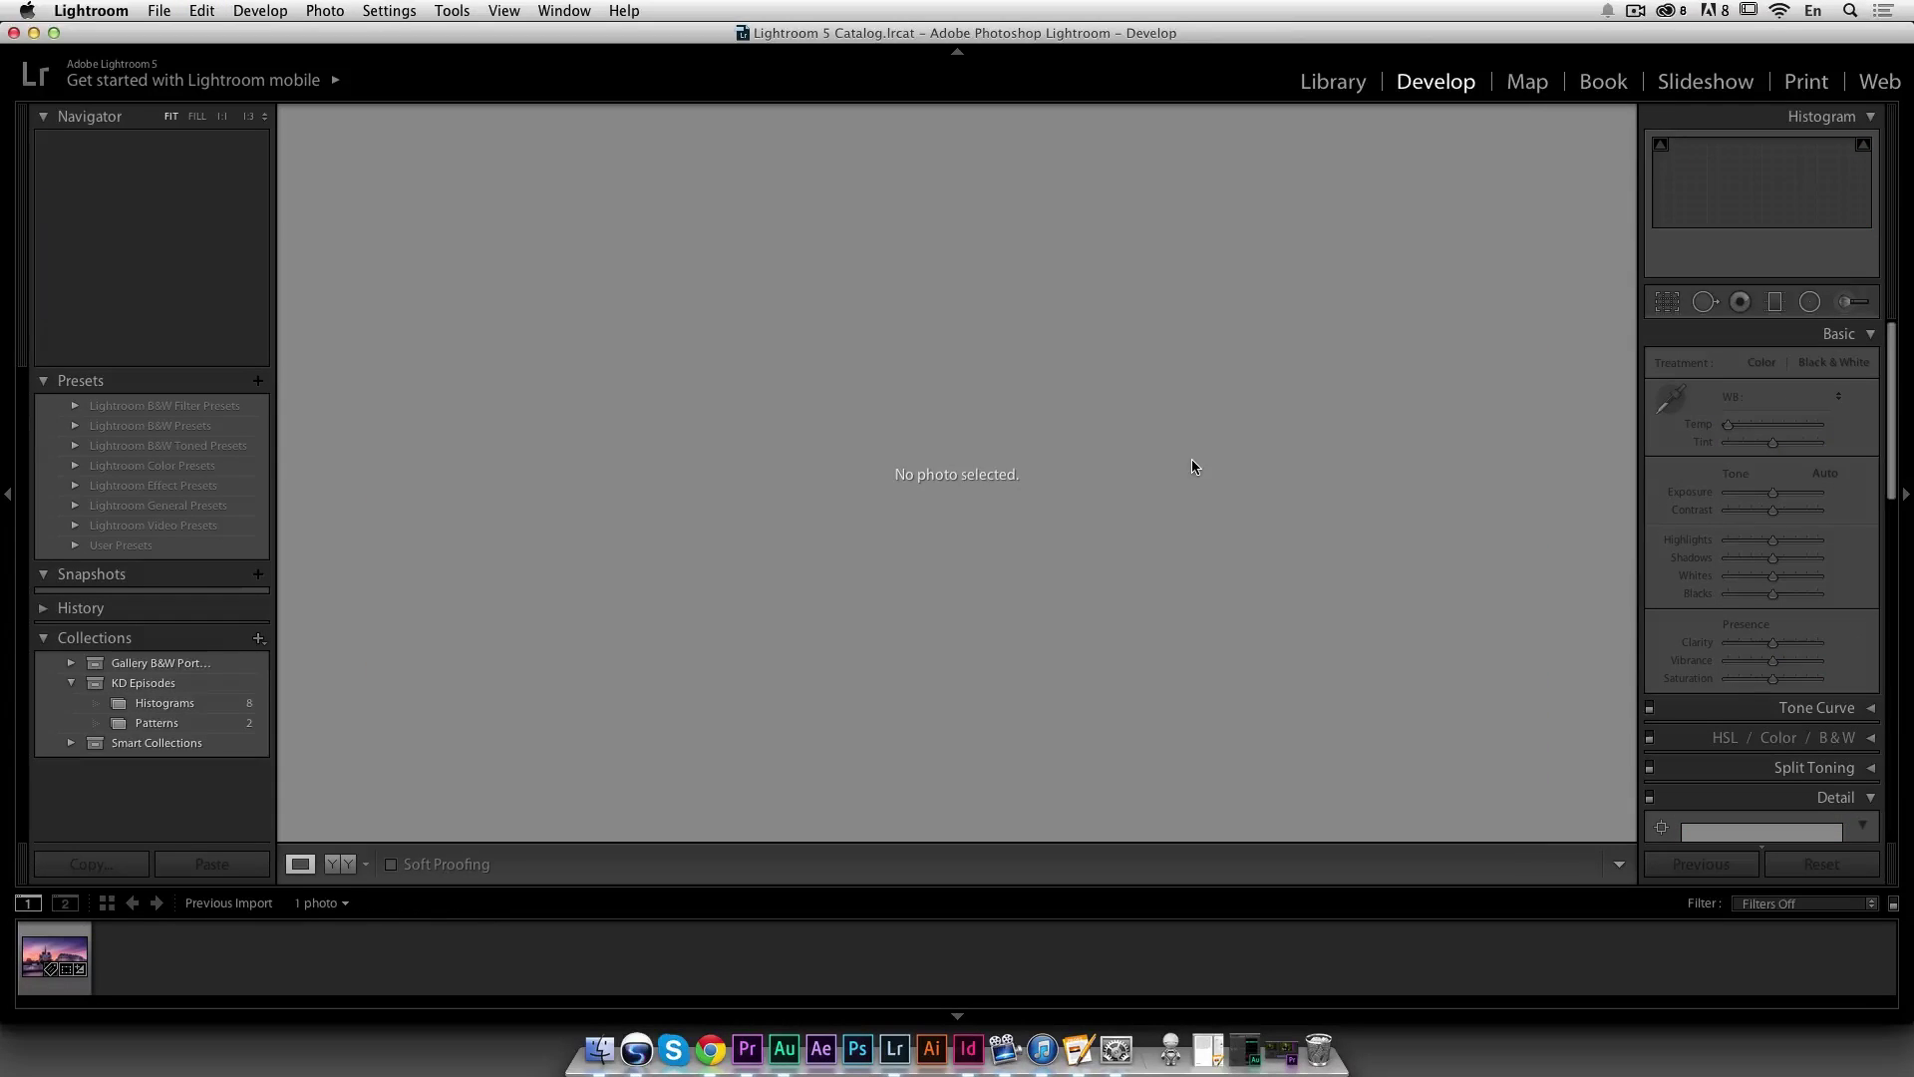
{"action": "key", "text": "super+a"}
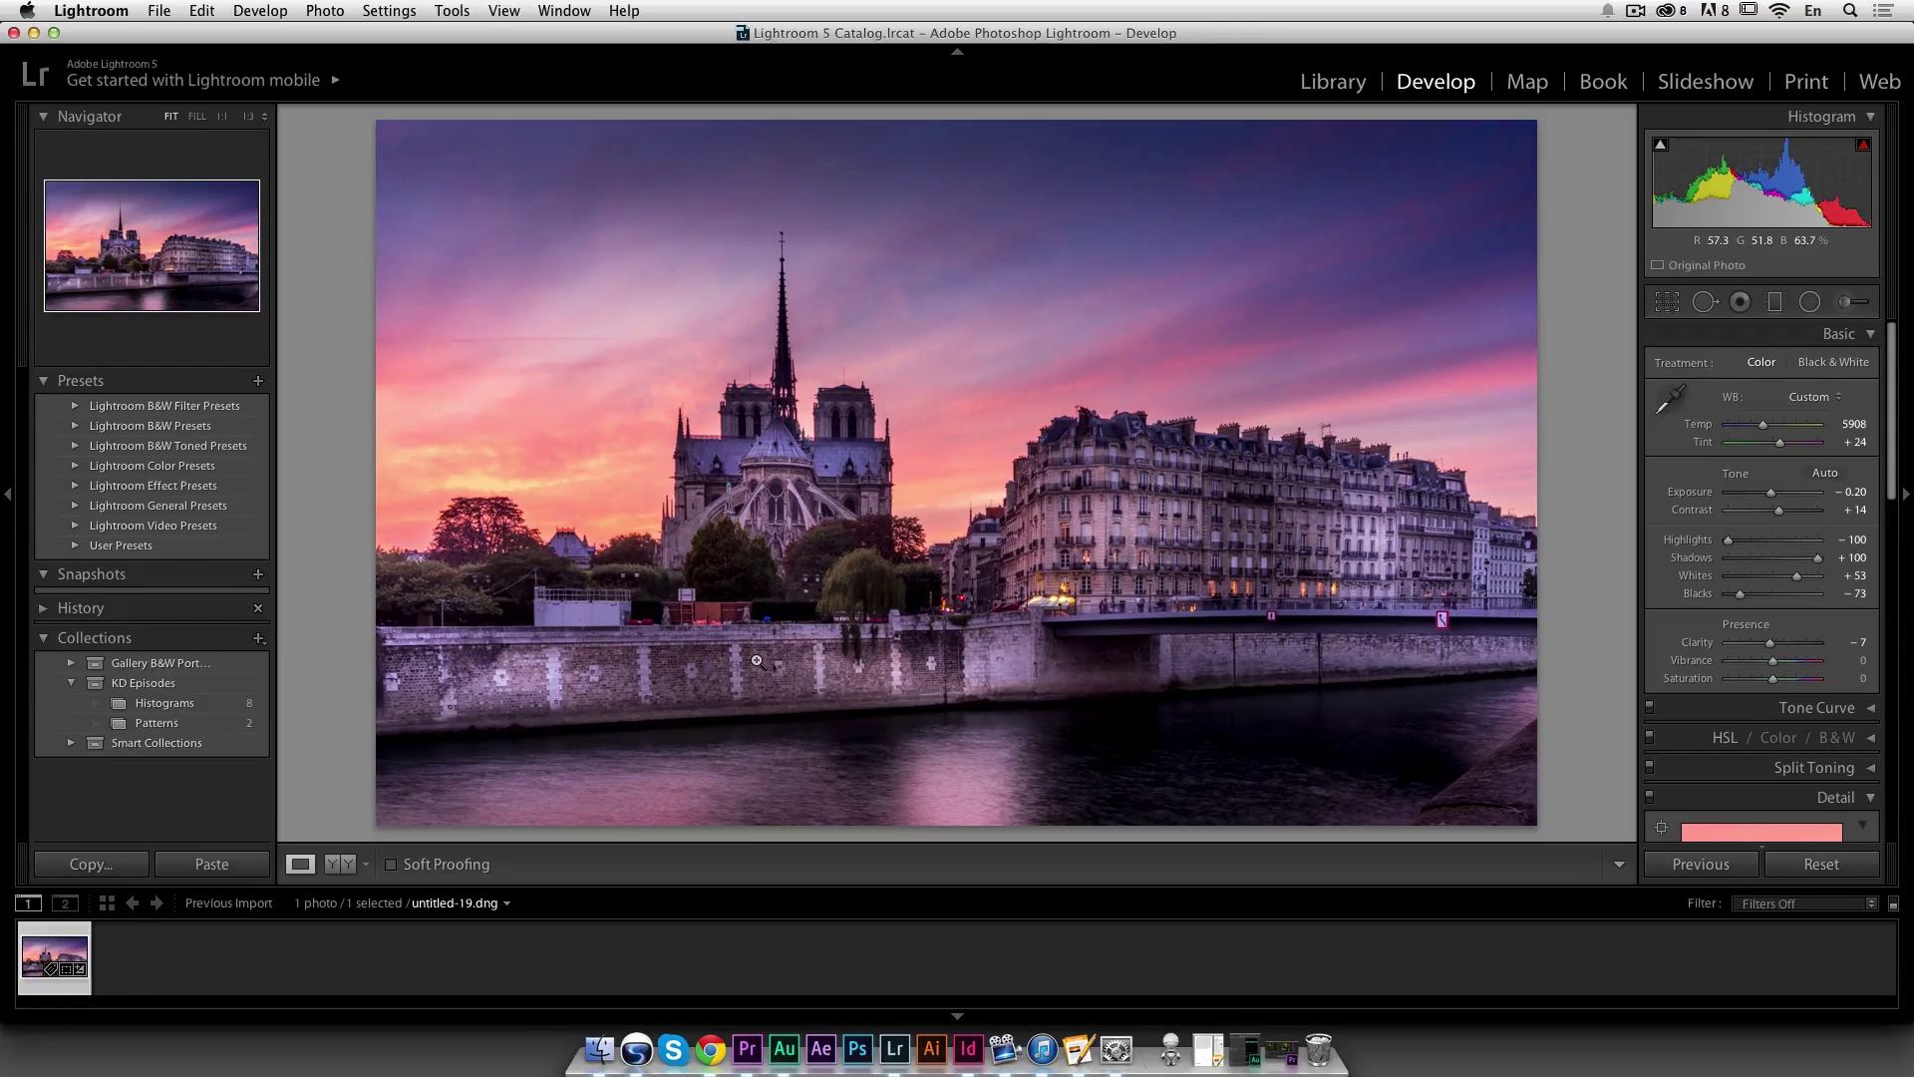
{"action": "key", "text": "alt"}
In the History panel, view the original Import state, then return to the latest Clarity edit
{"action": "left_click", "coordinate": [40, 607]}
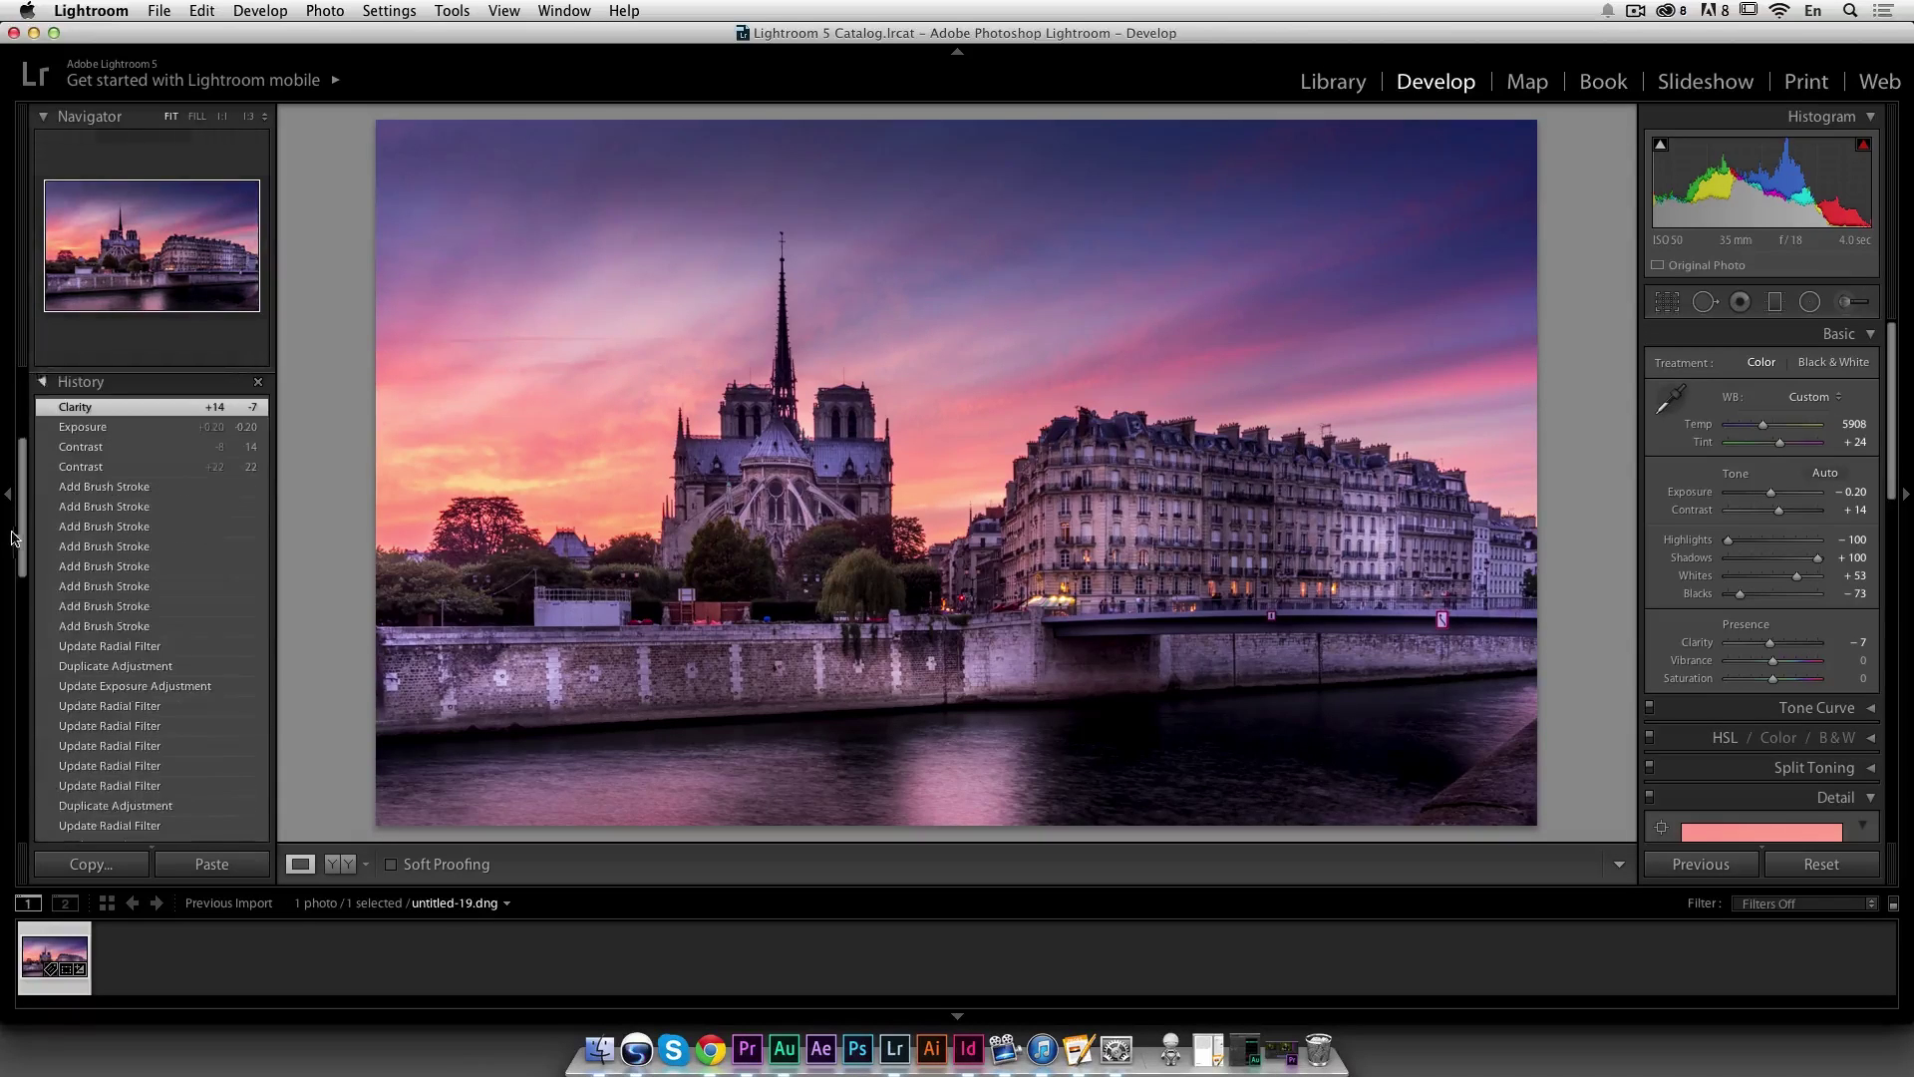
{"action": "left_click_drag", "start_coordinate": [12, 535], "coordinate": [85, 766]}
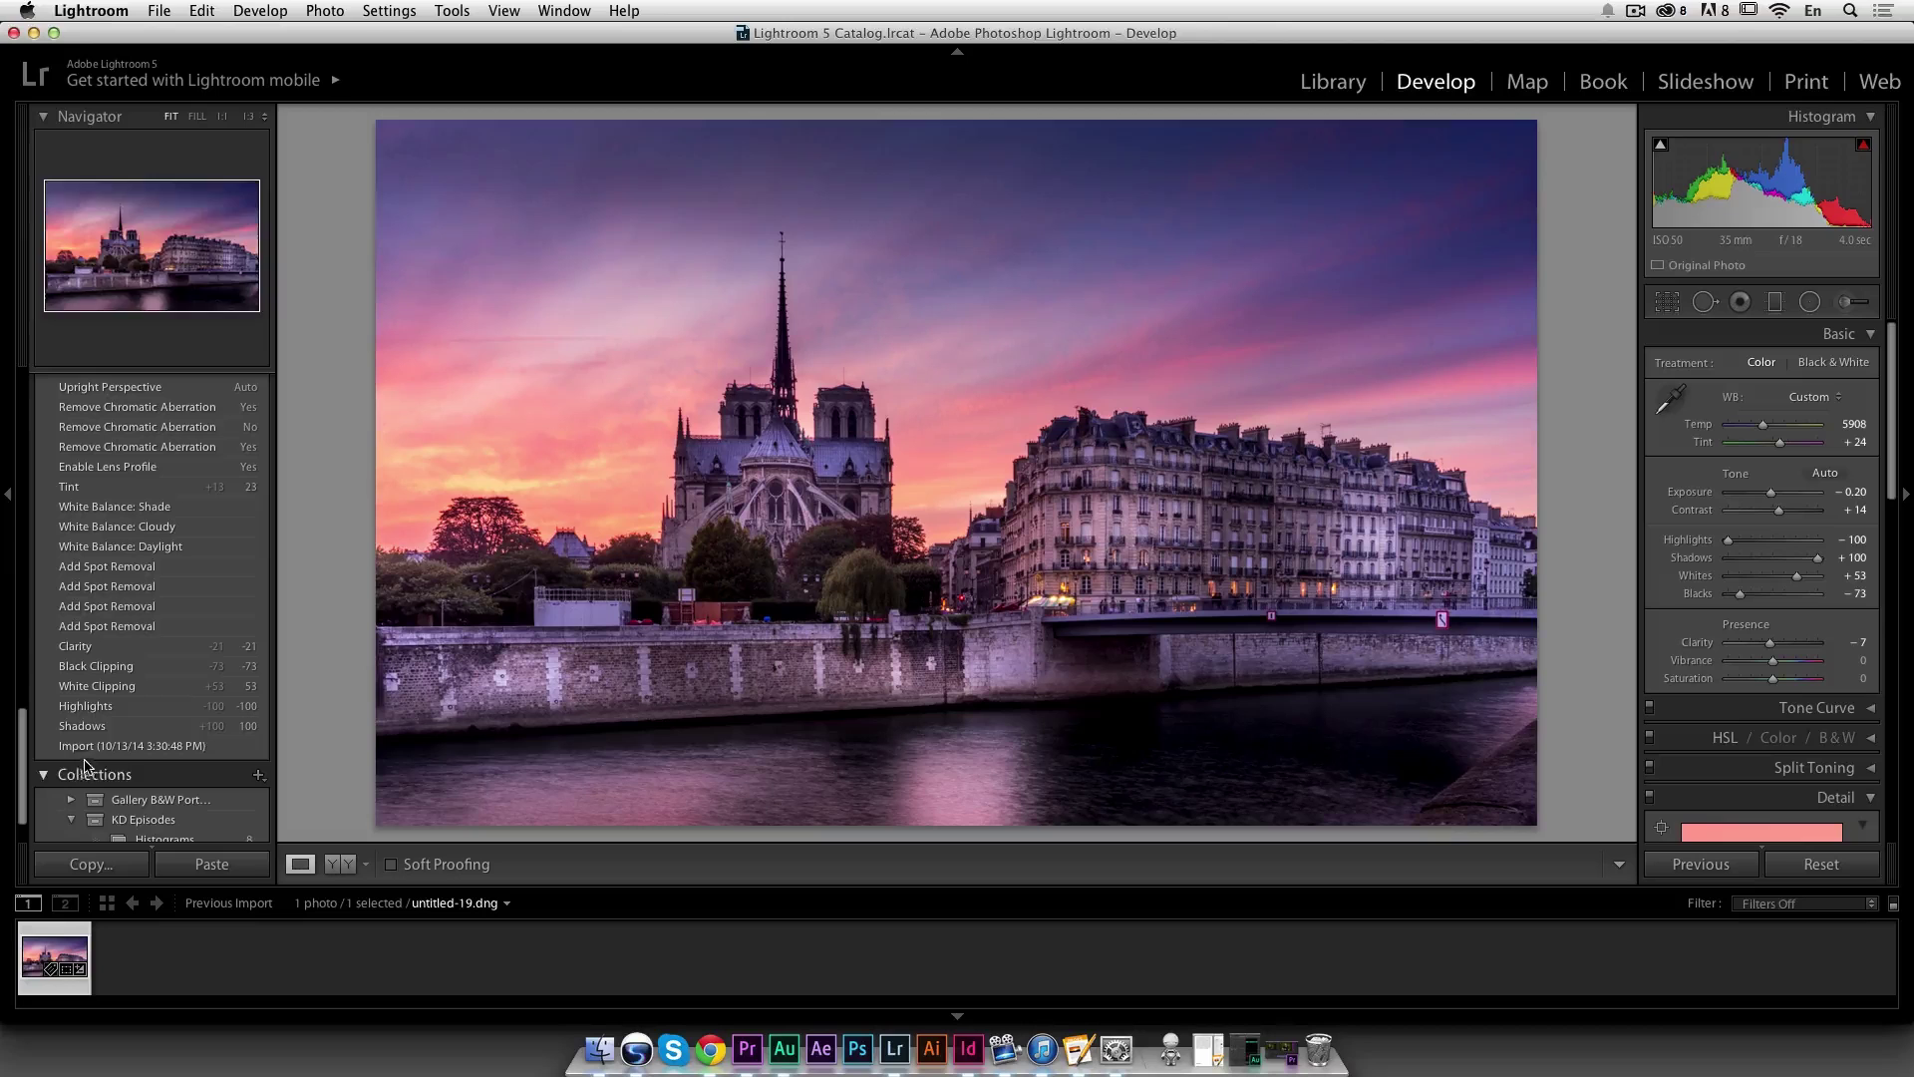
{"action": "left_click", "coordinate": [91, 748]}
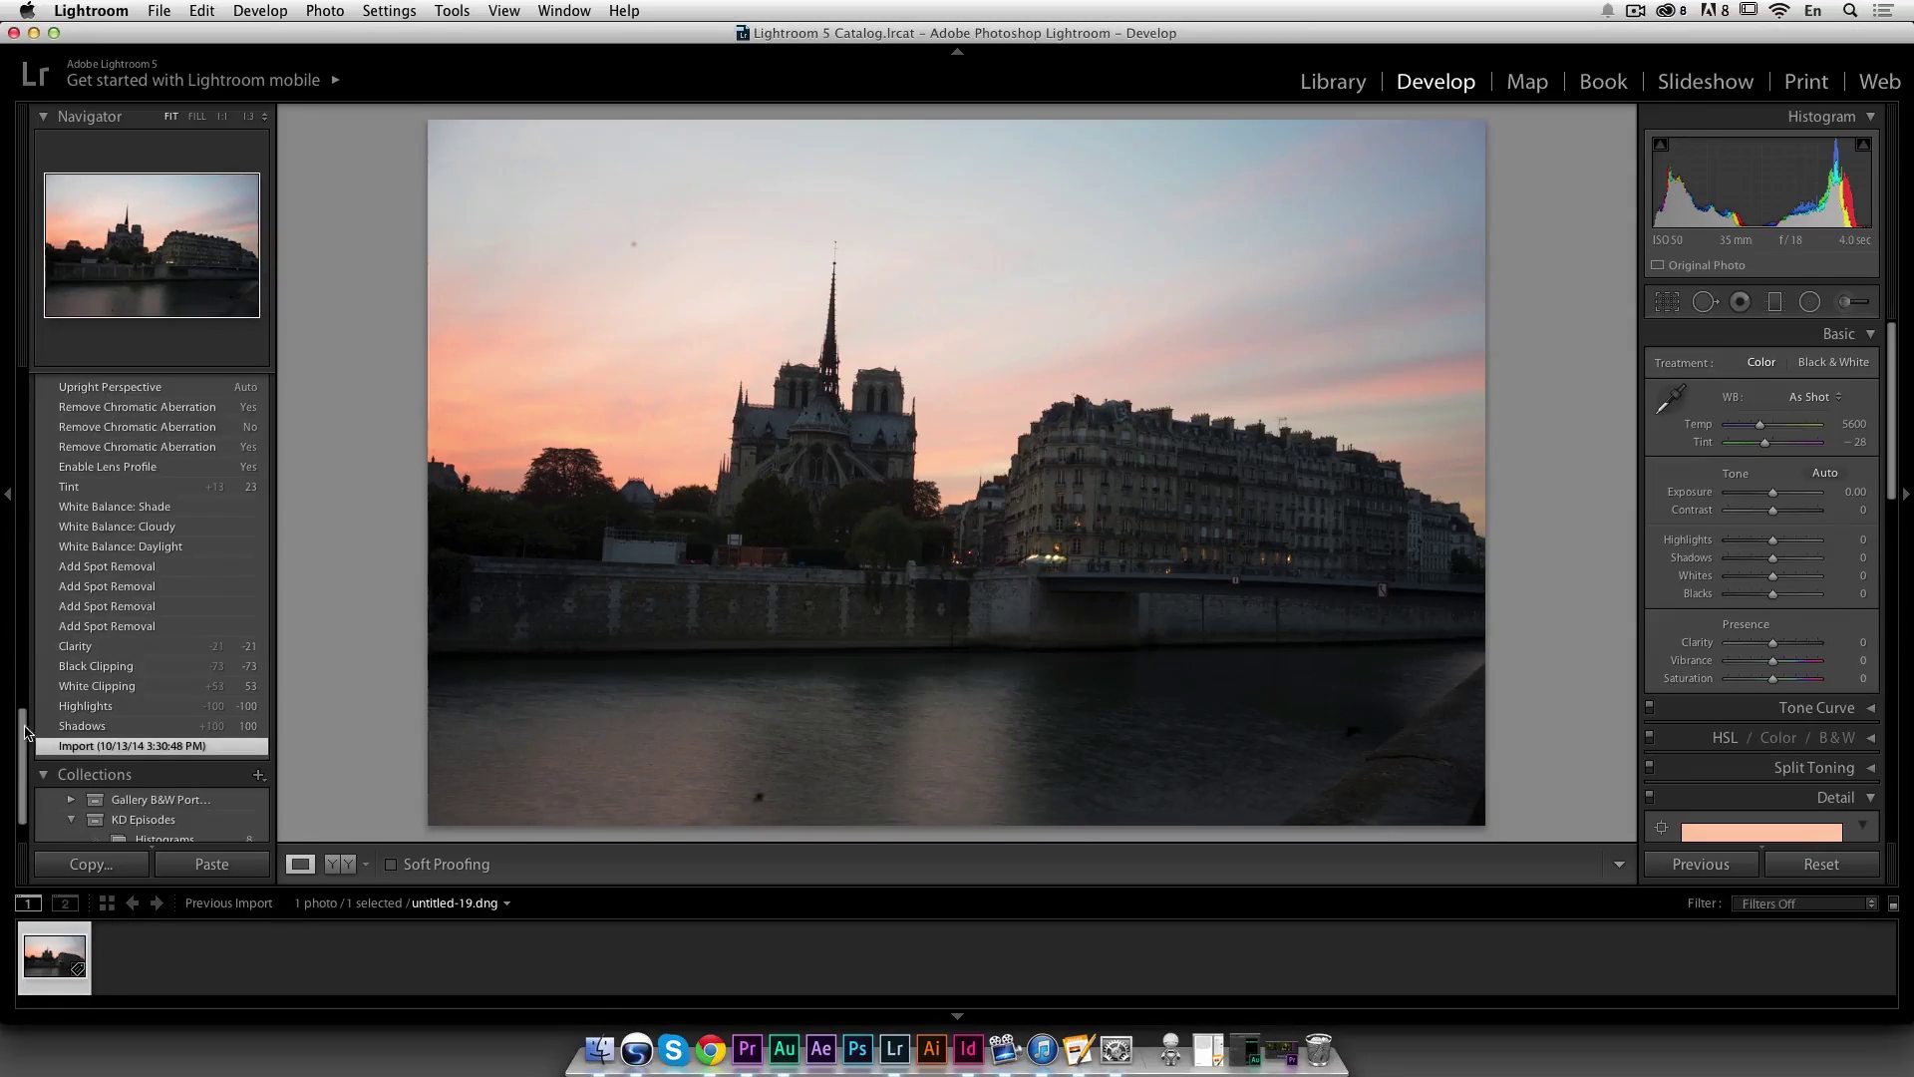
{"action": "left_click_drag", "start_coordinate": [27, 733], "coordinate": [14, 437]}
{"action": "left_click", "coordinate": [135, 471]}
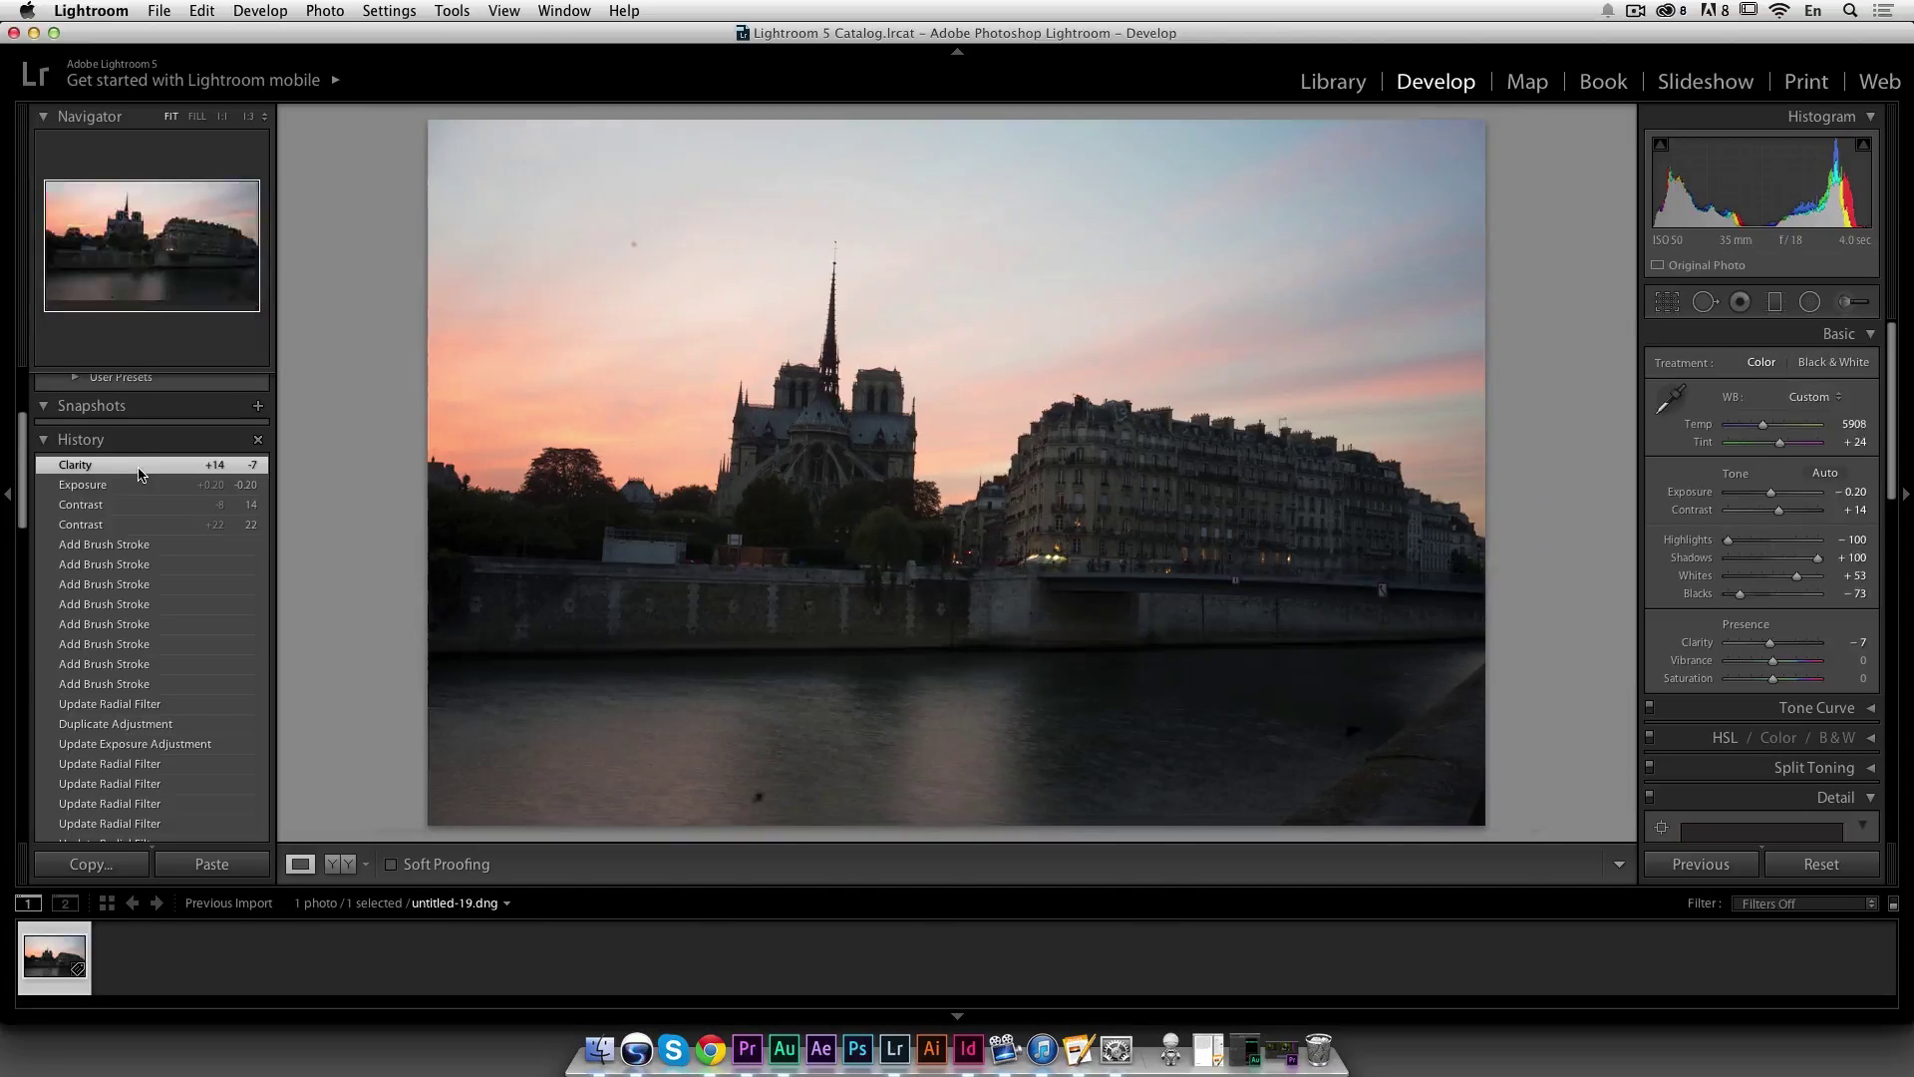